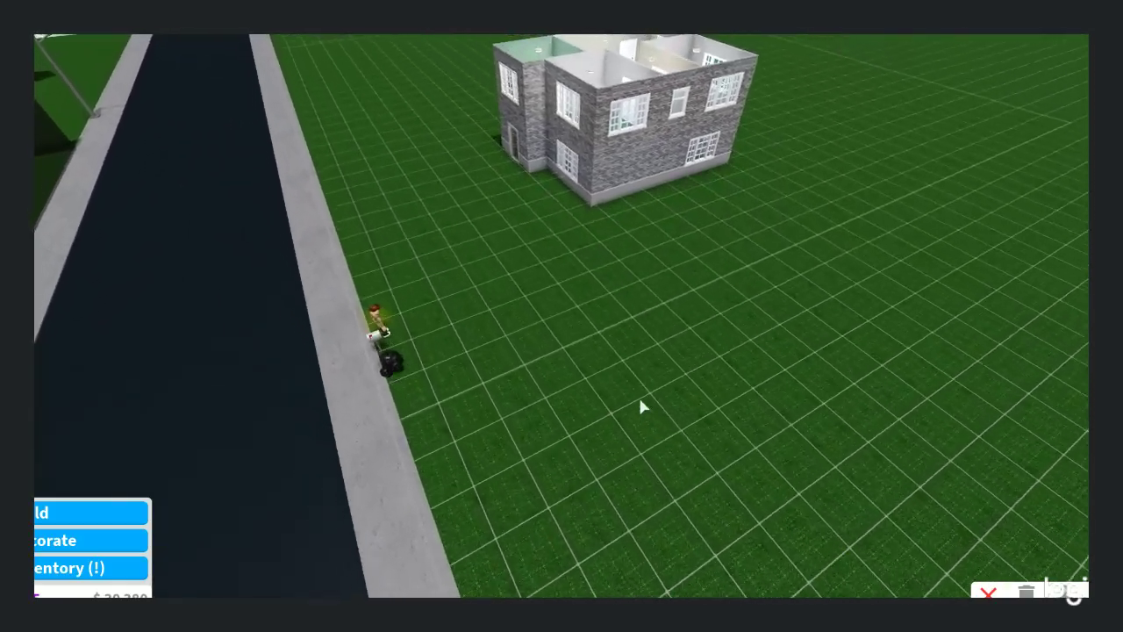
# Fly the camera around the brick exterior and into the kitchen to view the stove and laundry
pyautogui.press('w')
pyautogui.press('e')
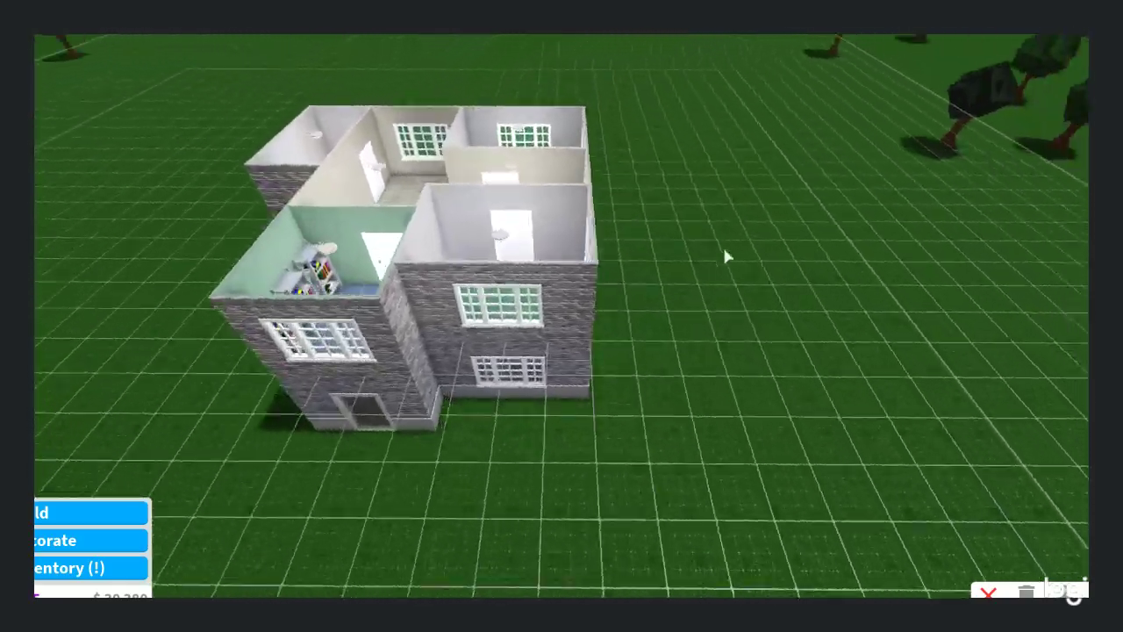
pyautogui.press('w')
pyautogui.press('e')
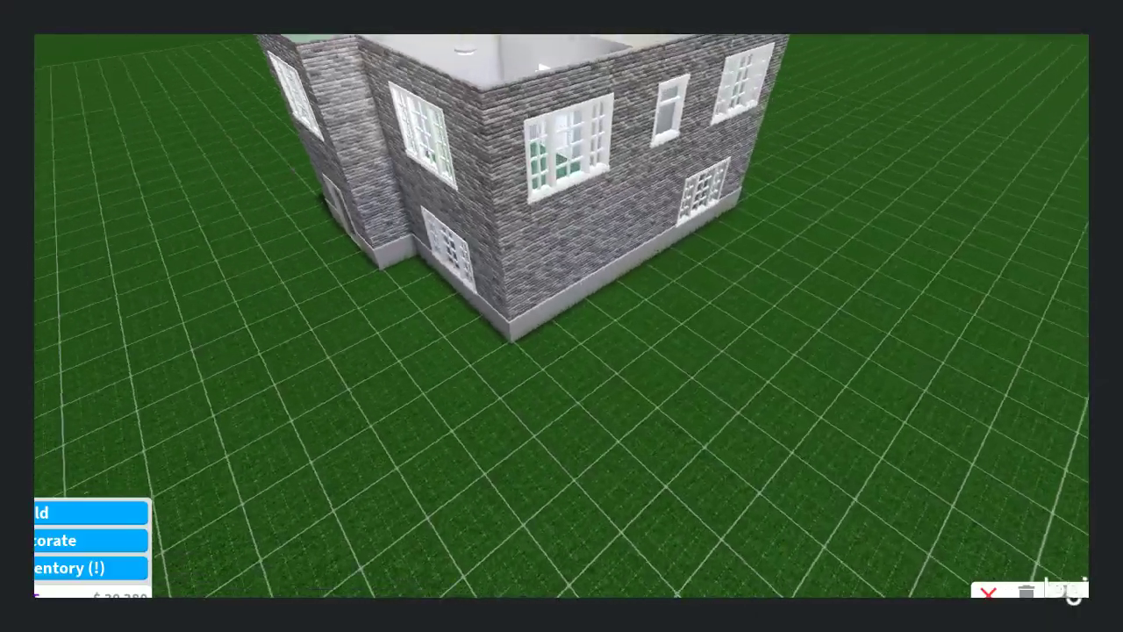
pyautogui.press('w')
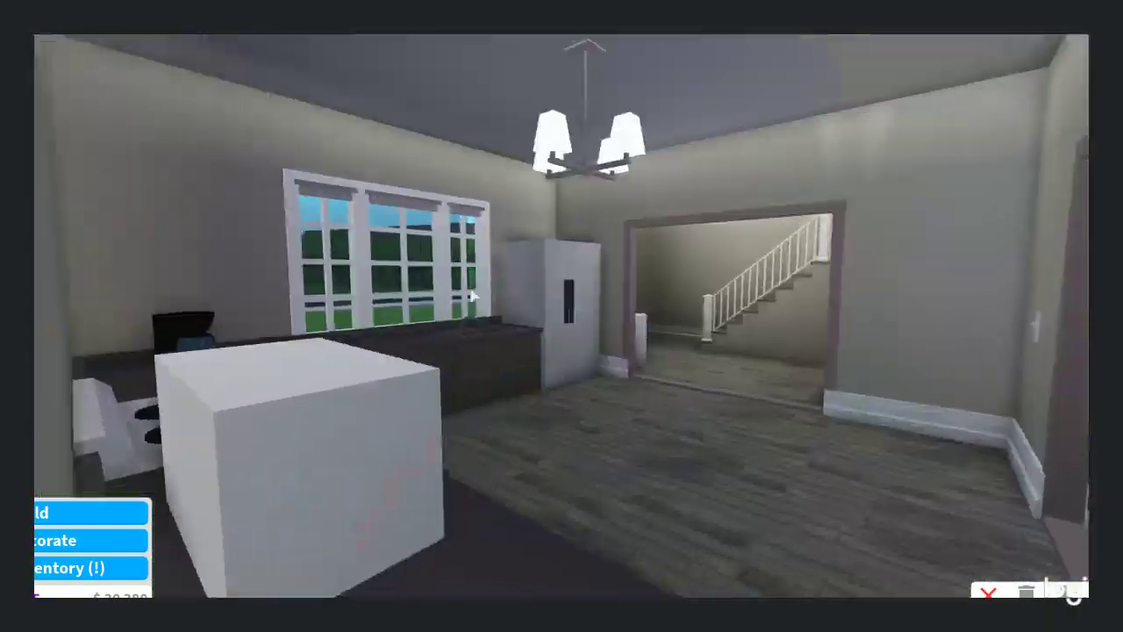
pyautogui.press('q')
pyautogui.press('e')
pyautogui.press('w')
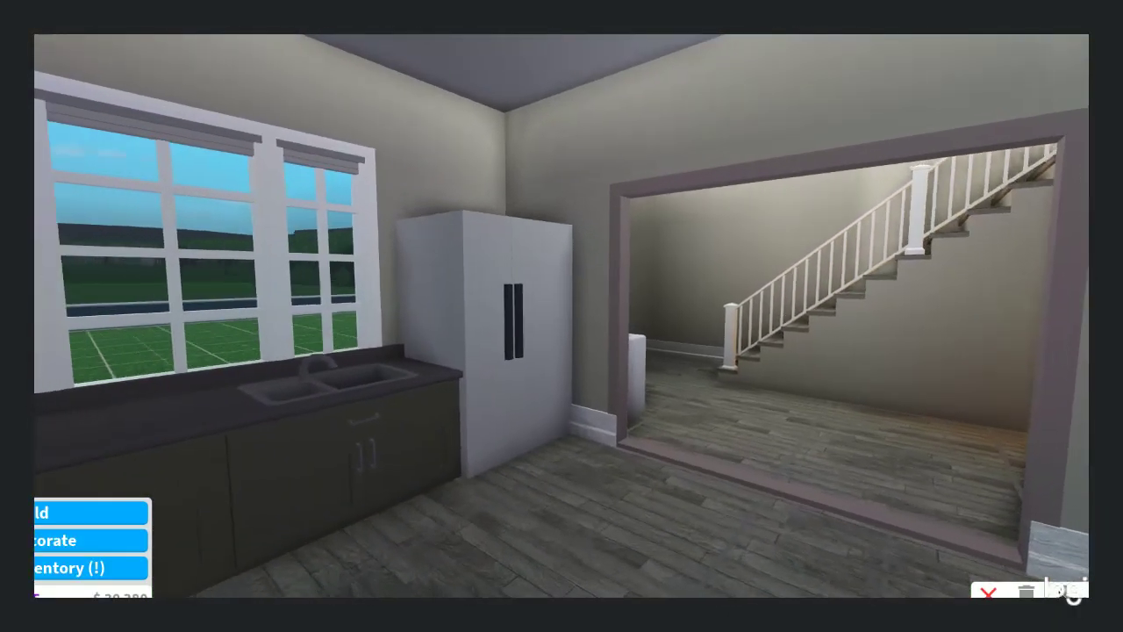
pyautogui.press('s')
pyautogui.press('q')
pyautogui.click(573, 280)
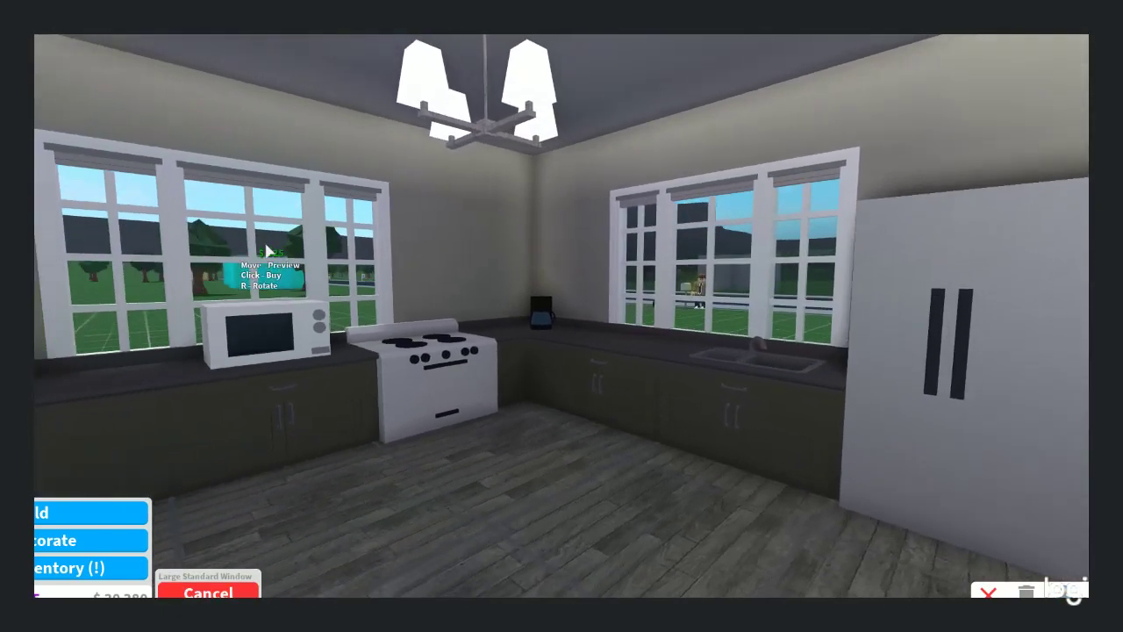
pyautogui.press('s')
pyautogui.press('w')
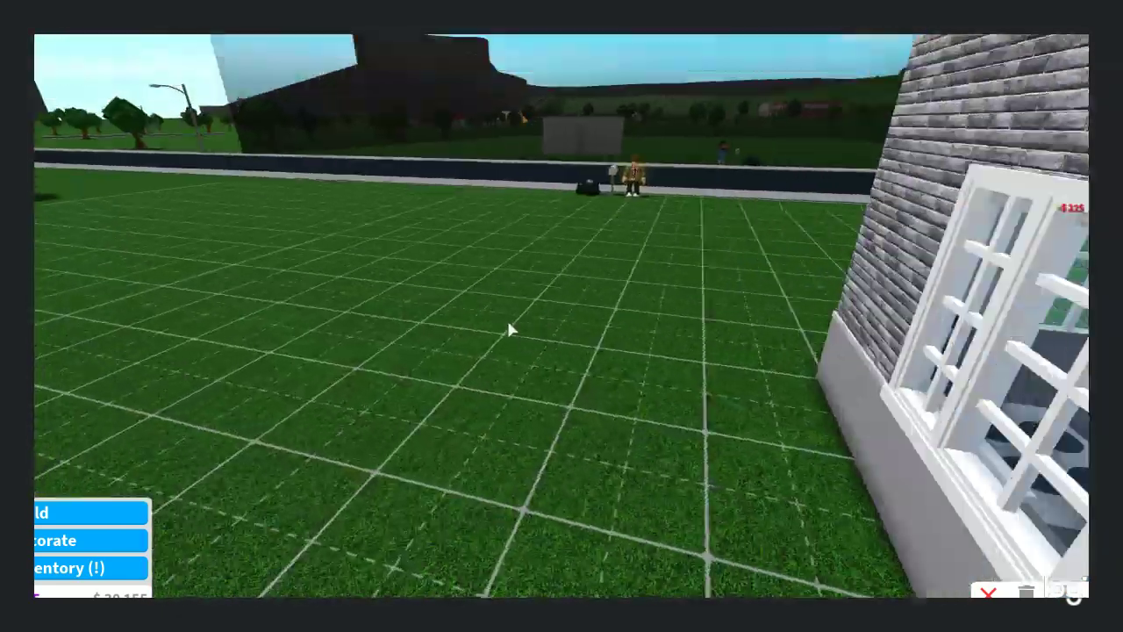
pyautogui.press('e')
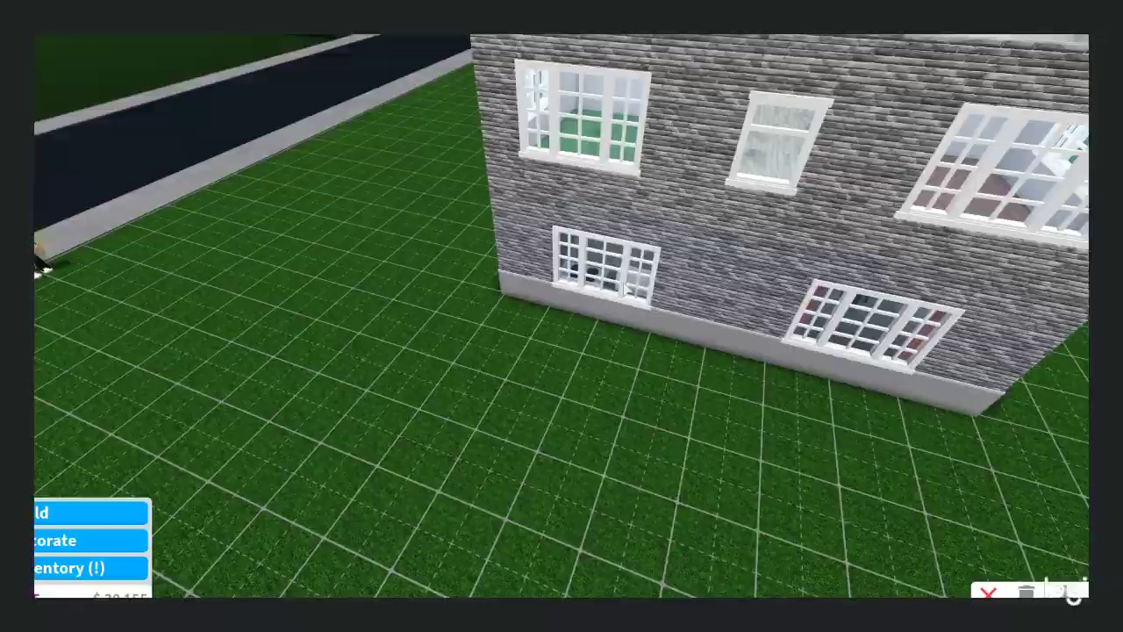
pyautogui.press('s')
pyautogui.press('e')
pyautogui.press('w')
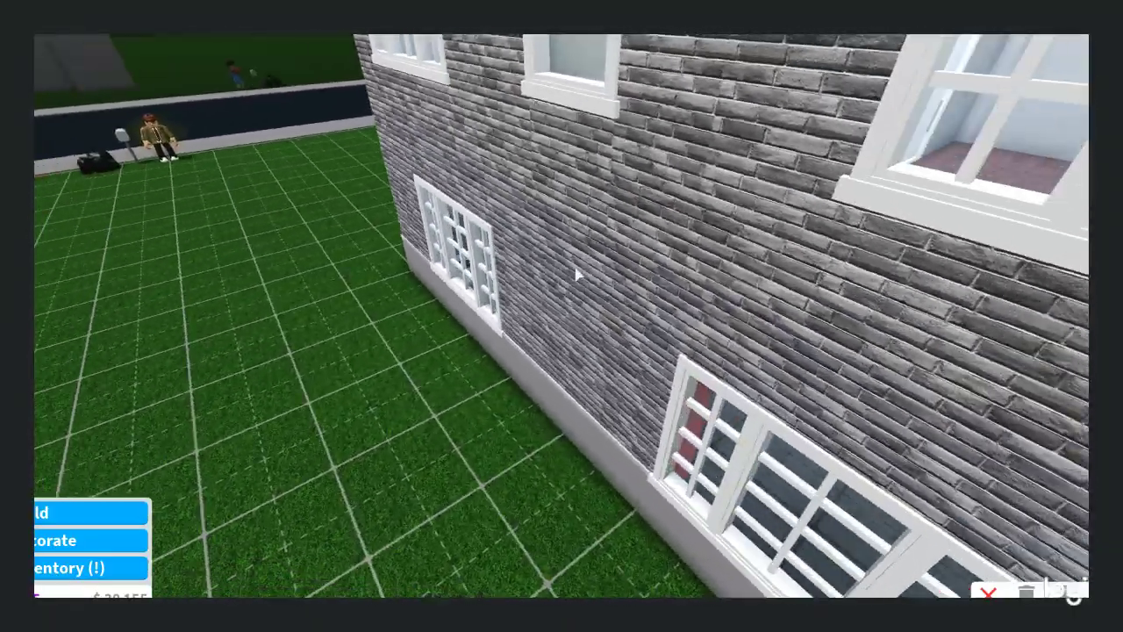
pyautogui.press('w')
pyautogui.press('e')
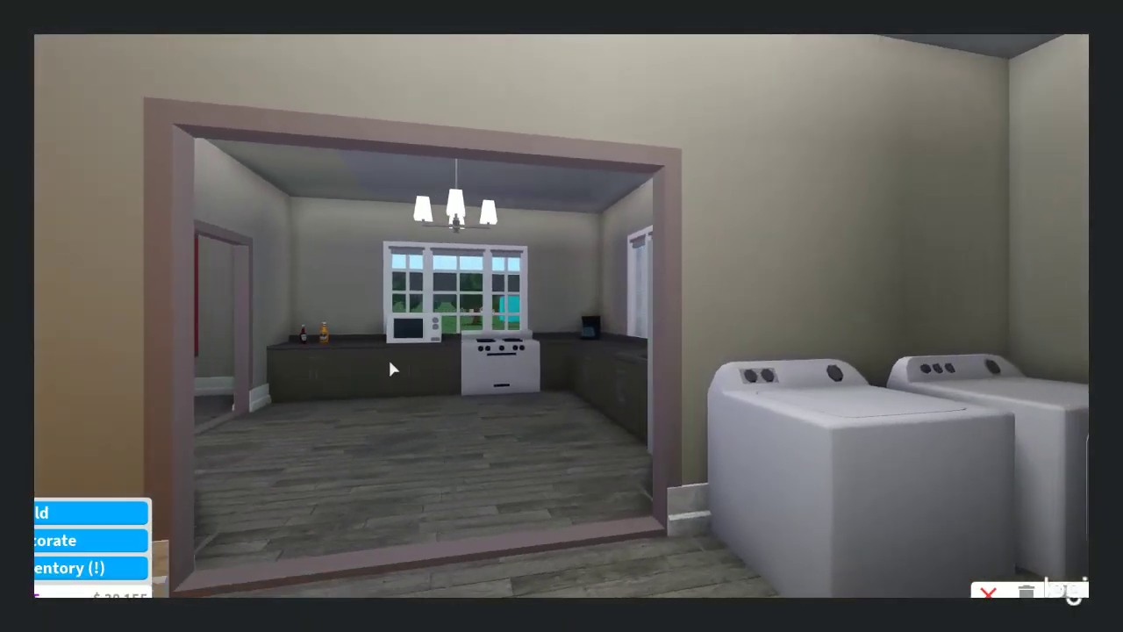
pyautogui.press('w')
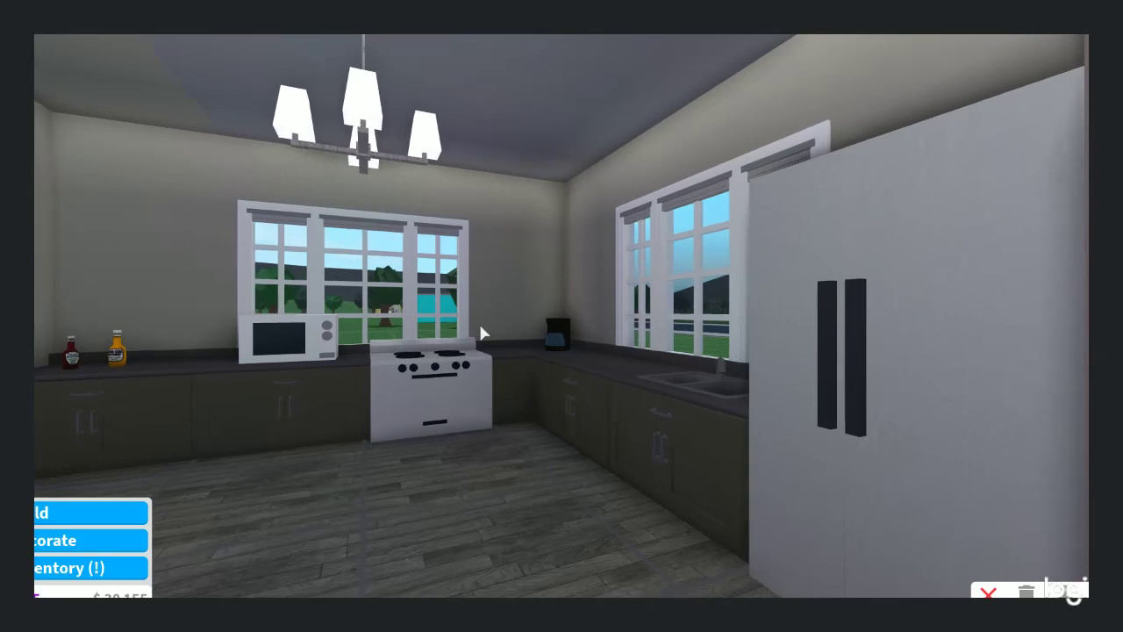
# Tour the dining room and fireplace living room, then head up the stairs to the landing
pyautogui.press('q')
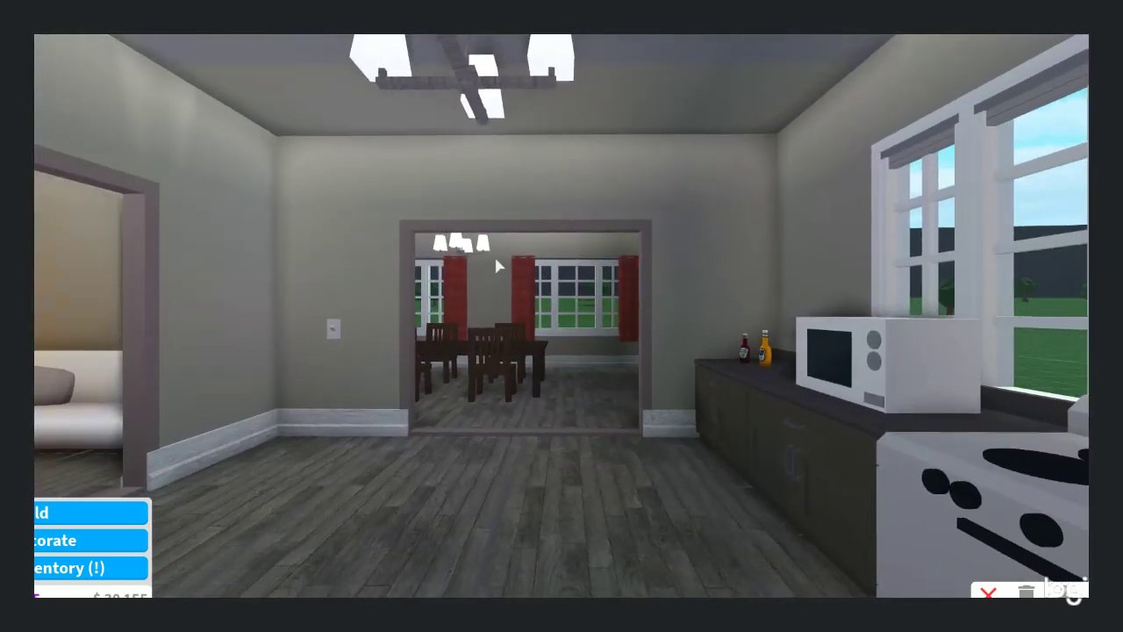
pyautogui.press('s')
pyautogui.press('q')
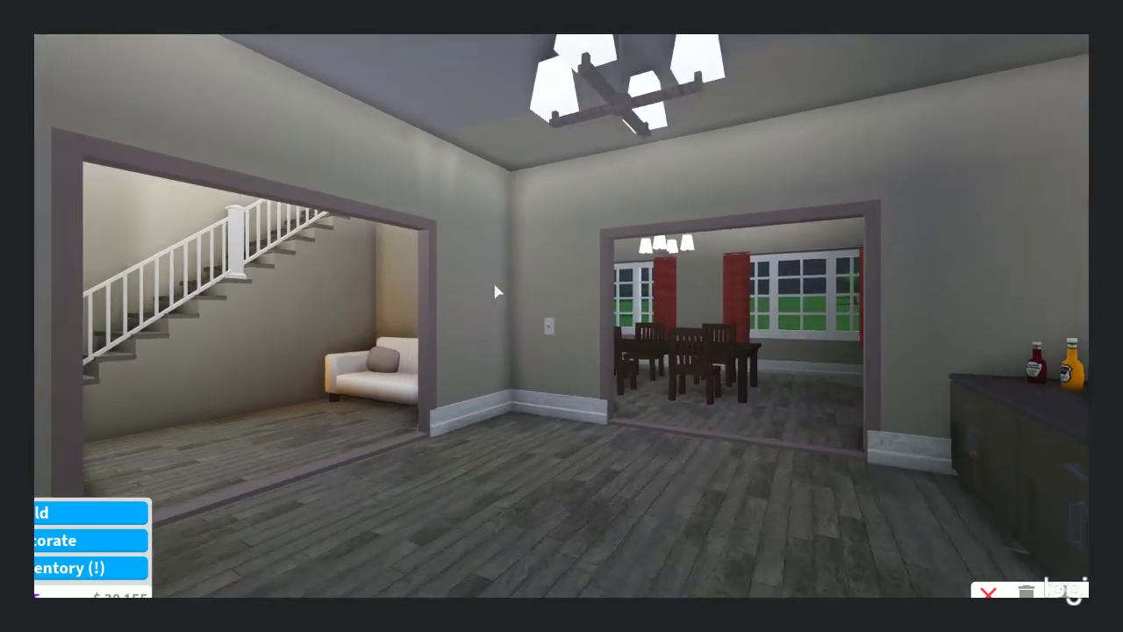
pyautogui.press('w')
pyautogui.press('w')
pyautogui.press('e')
pyautogui.press('w')
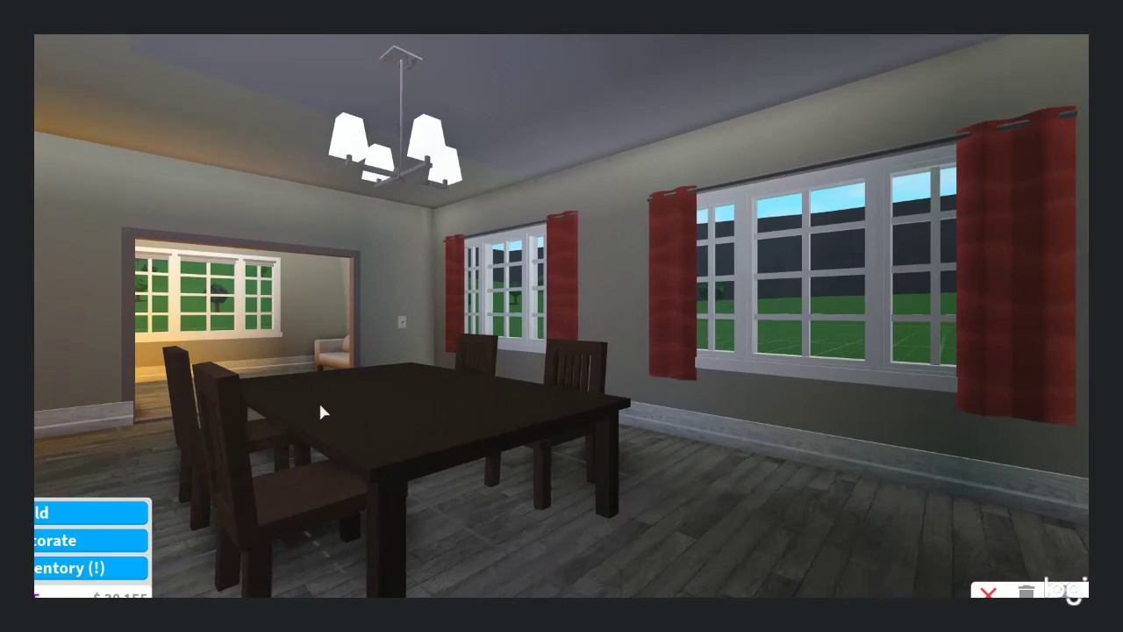
pyautogui.press('e')
pyautogui.press('q')
pyautogui.press('w')
pyautogui.press('s')
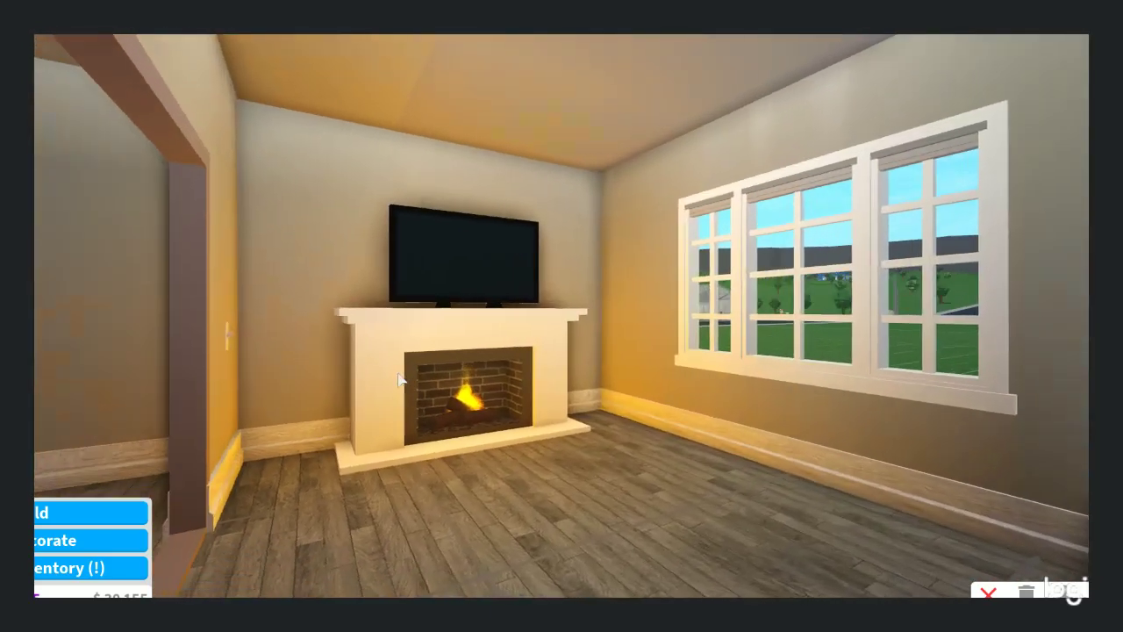
pyautogui.press('q')
pyautogui.press('q')
pyautogui.press('w')
pyautogui.press('e')
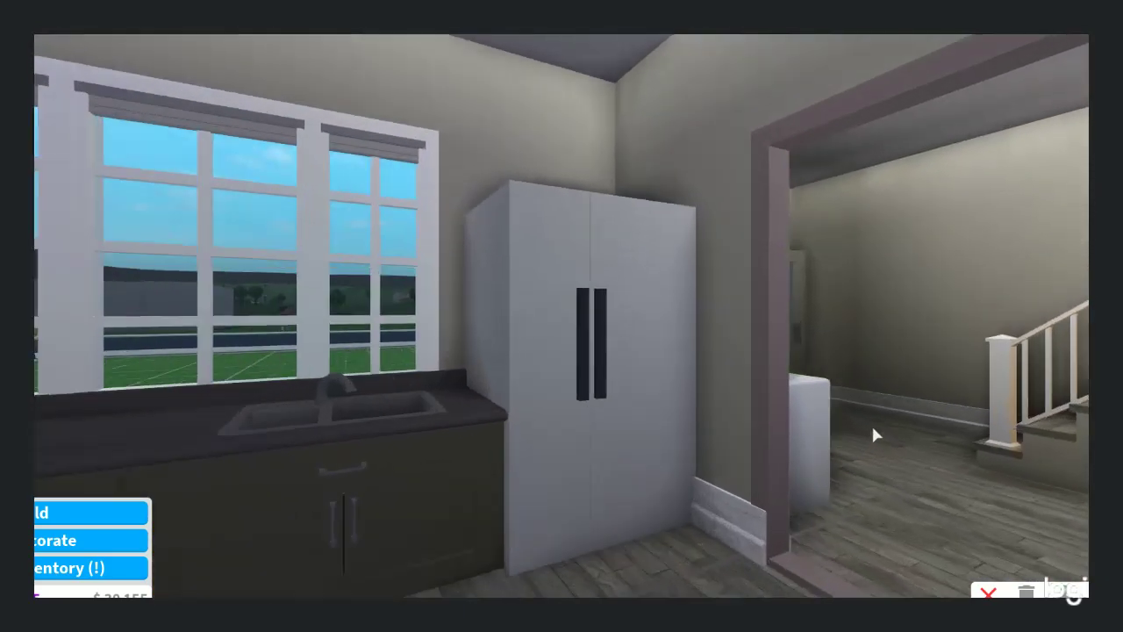
pyautogui.press('w')
pyautogui.press('e')
pyautogui.press('w')
pyautogui.press('w')
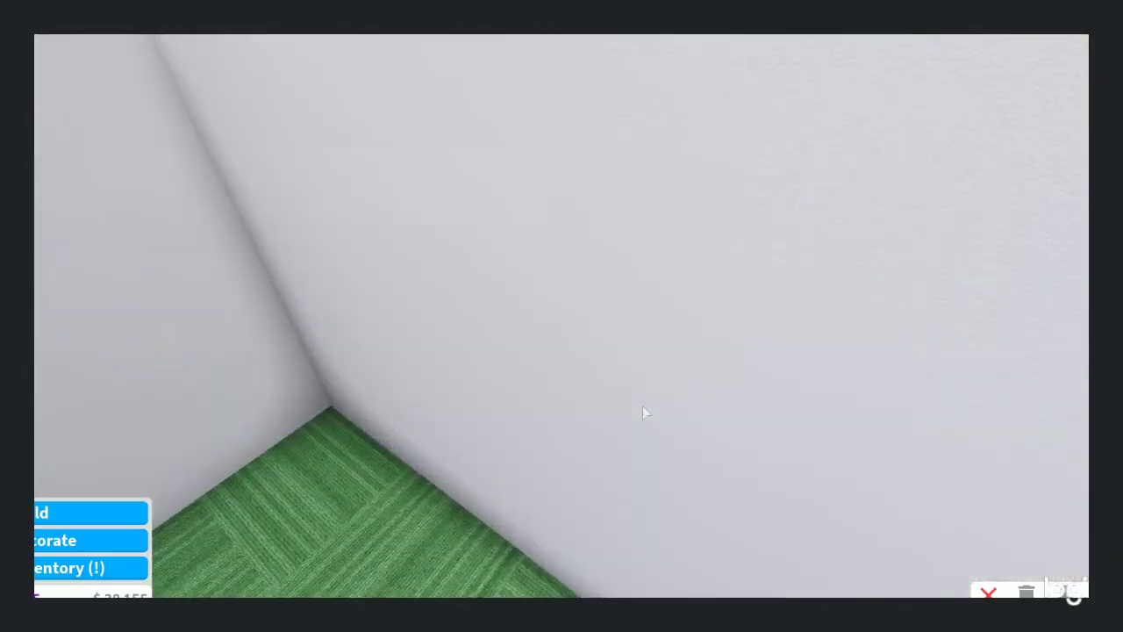
pyautogui.press('s')
pyautogui.press('s')
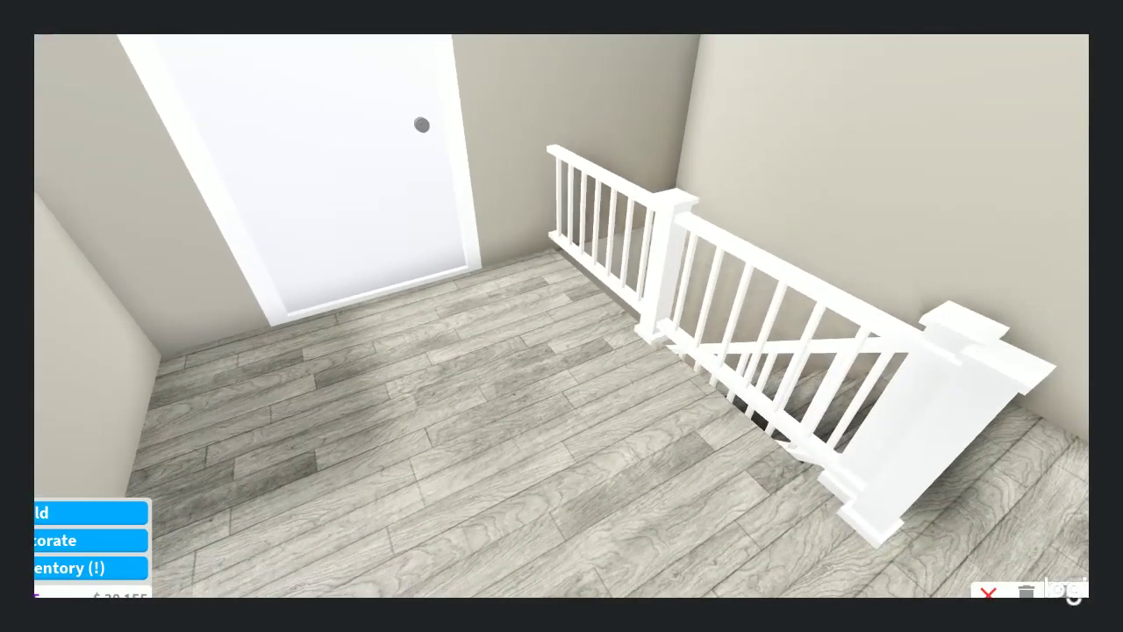
# In the green study, choose Privacy Blinds from Curtains for the study window
pyautogui.scroll(-5, 472, 349)
pyautogui.press('w')
pyautogui.scroll(6, 472, 350)
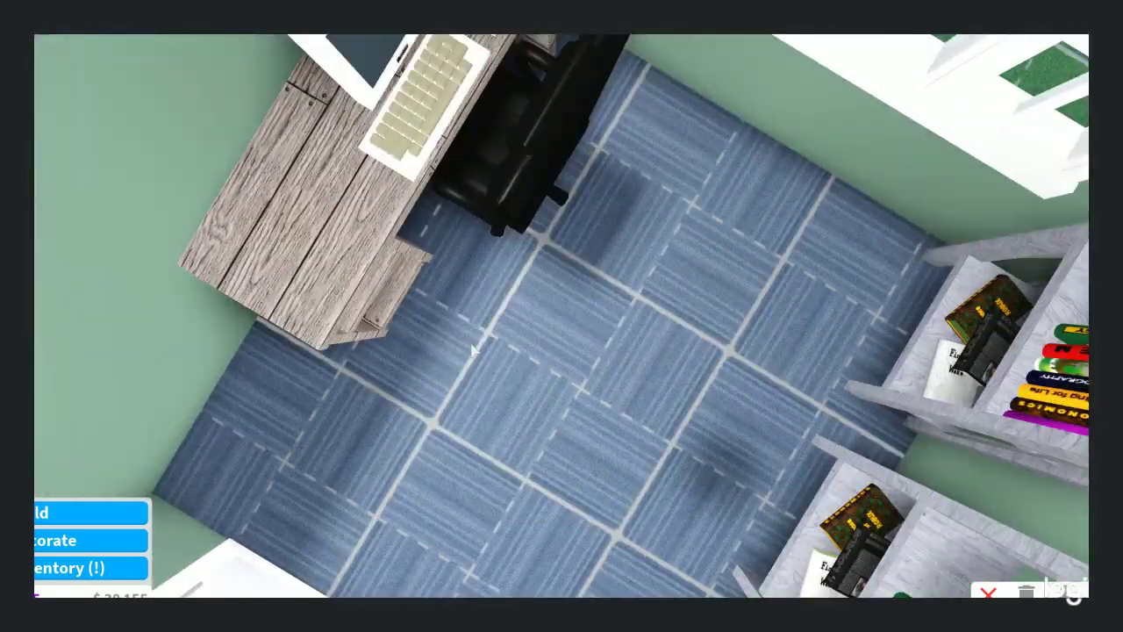
pyautogui.scroll(-4, 472, 349)
pyautogui.press('e')
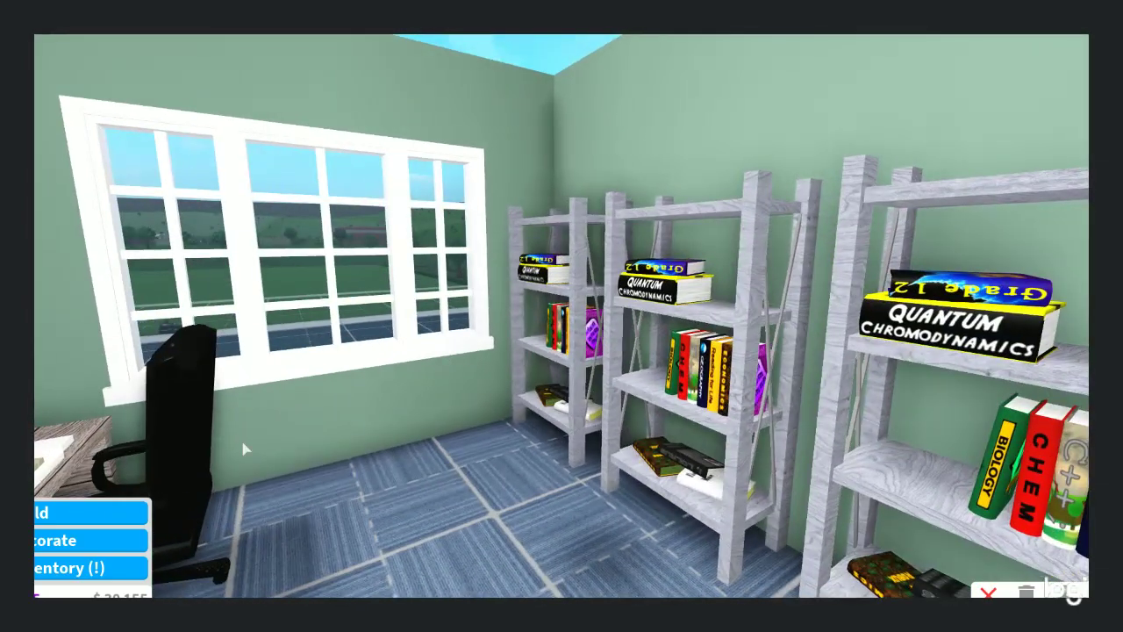
pyautogui.click(103, 538)
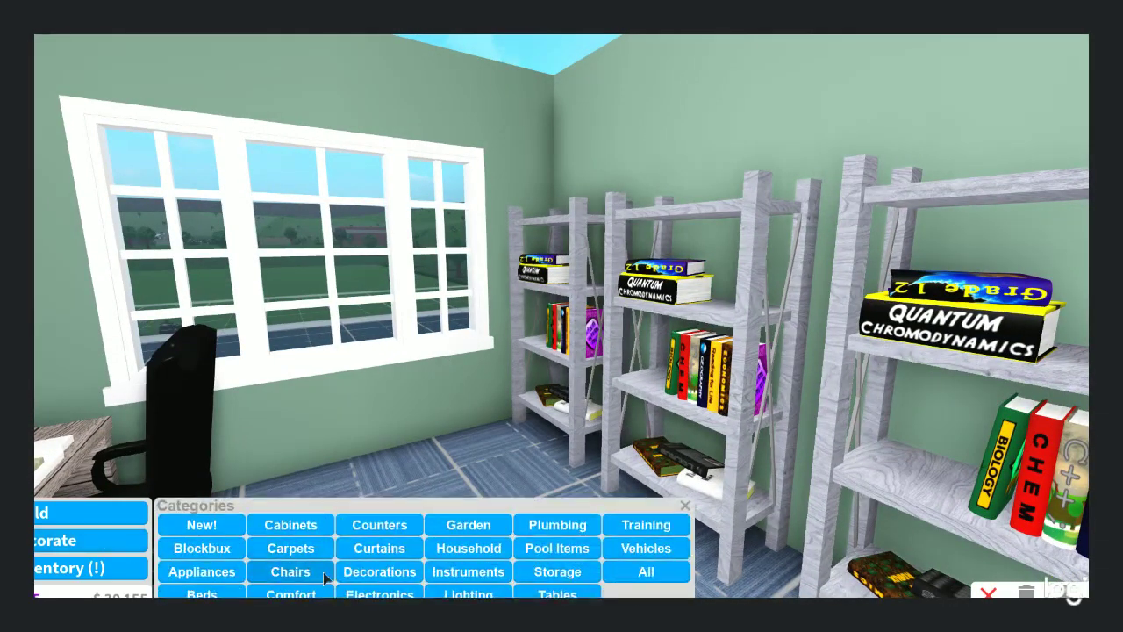
pyautogui.click(387, 556)
pyautogui.press('q')
pyautogui.click(237, 526)
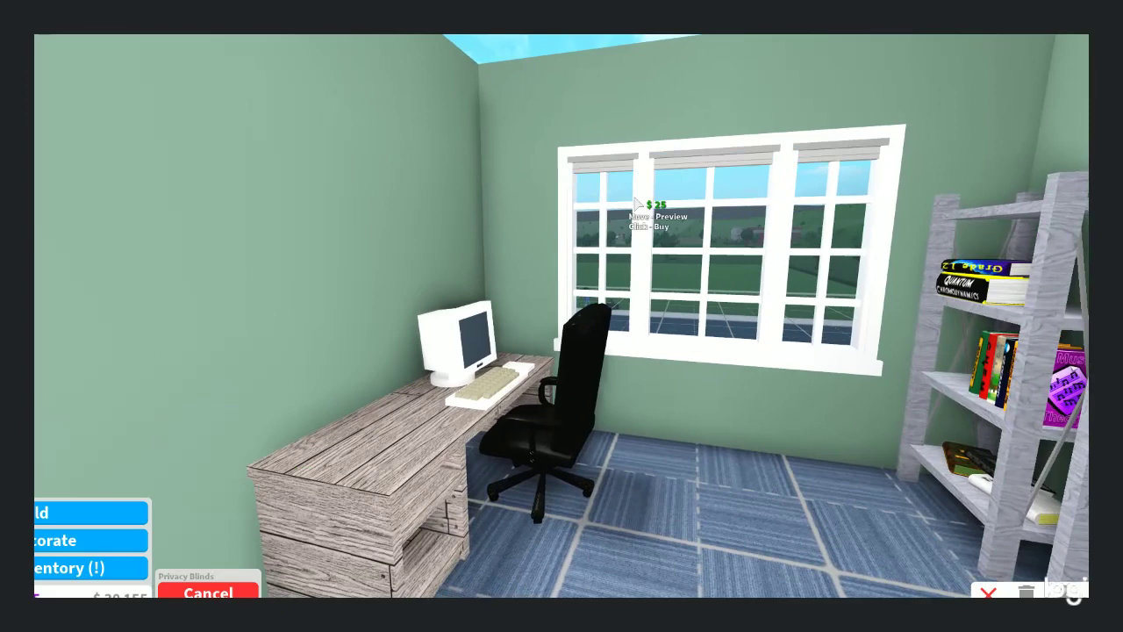
# Cancel the privacy blinds placement and turn the view around the bedroom
pyautogui.scroll(-5, 665, 202)
pyautogui.click(582, 331)
pyautogui.scroll(6, 486, 456)
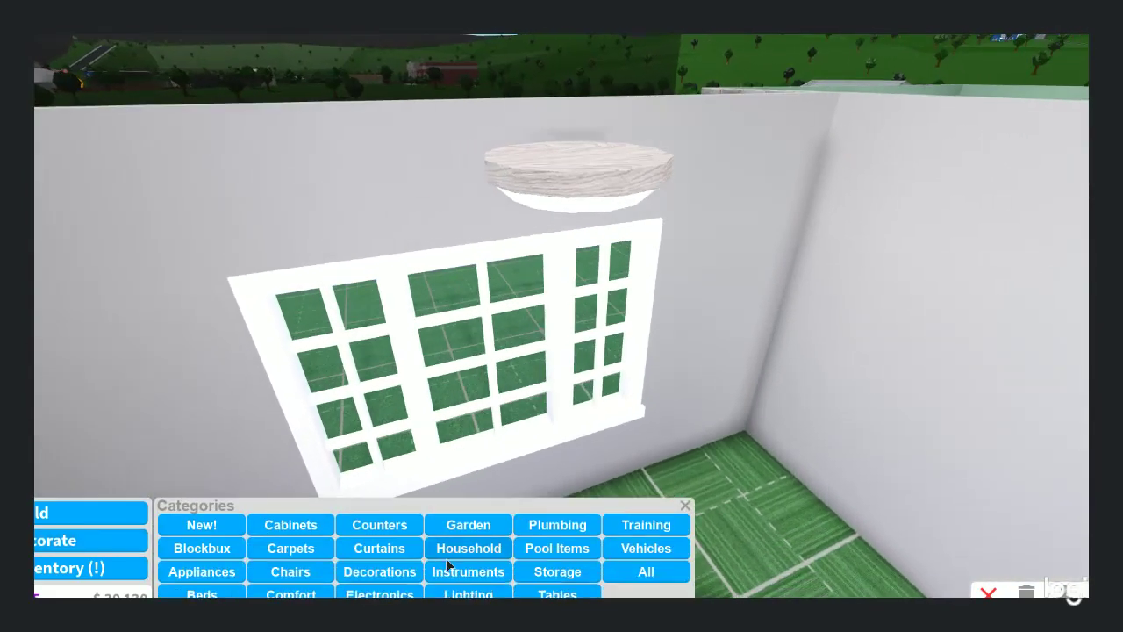
pyautogui.press('s')
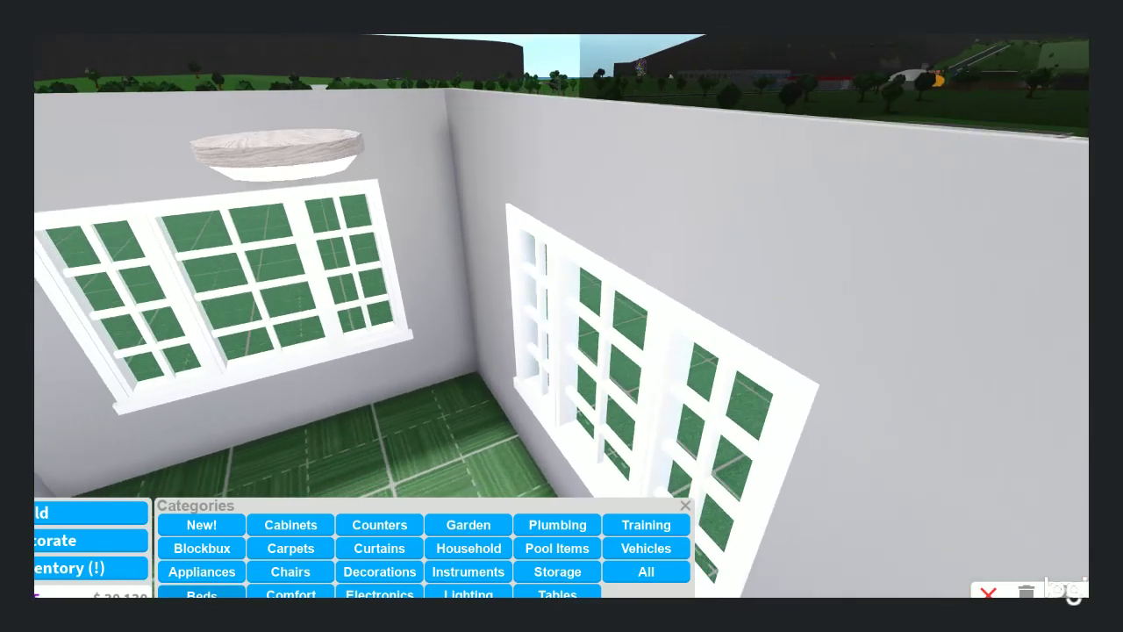
# Buy the Industrial Single Bed, rotated a quarter turn, and place it beside the windows
pyautogui.click(190, 594)
pyautogui.moveTo(309, 549)
pyautogui.press('d')
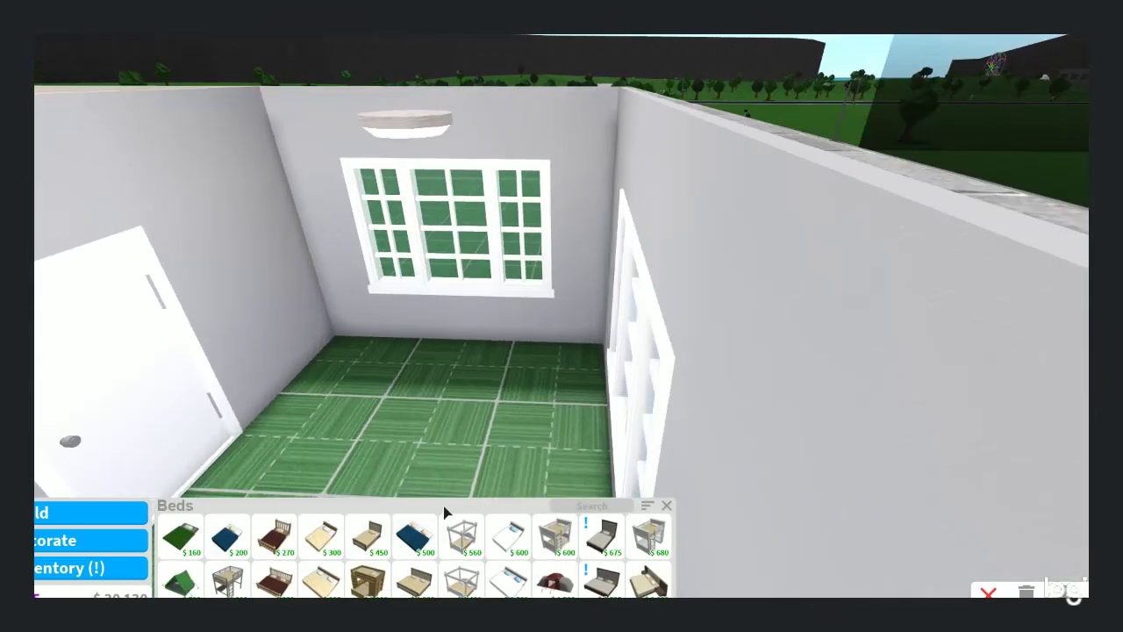
pyautogui.moveTo(521, 525)
pyautogui.press('a')
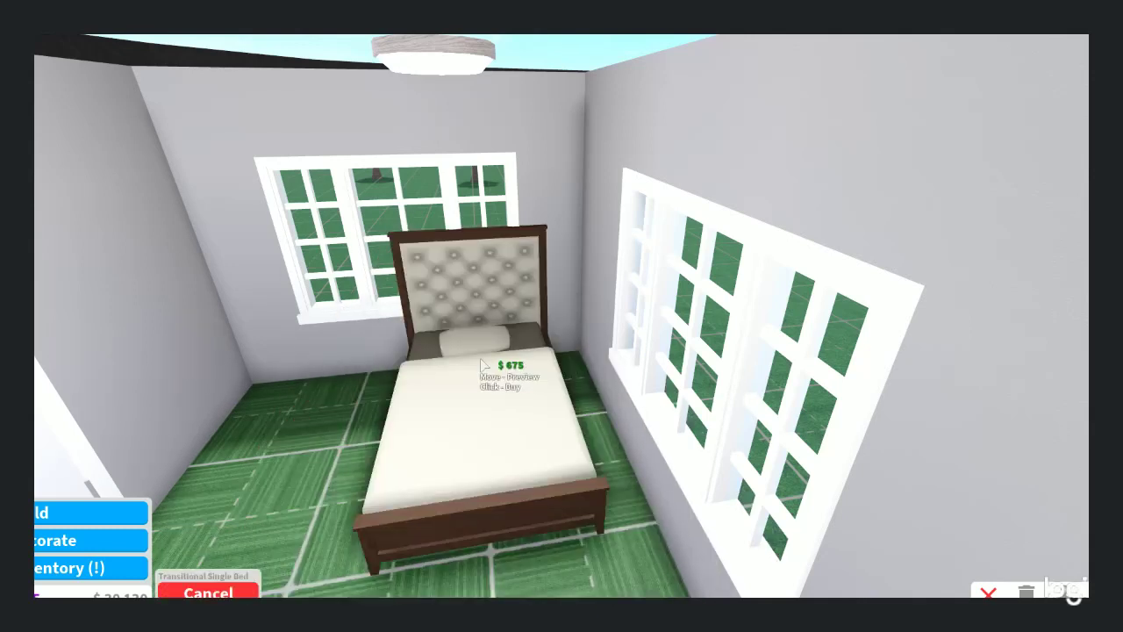
pyautogui.press('r')
pyautogui.scroll(2, 203, 593)
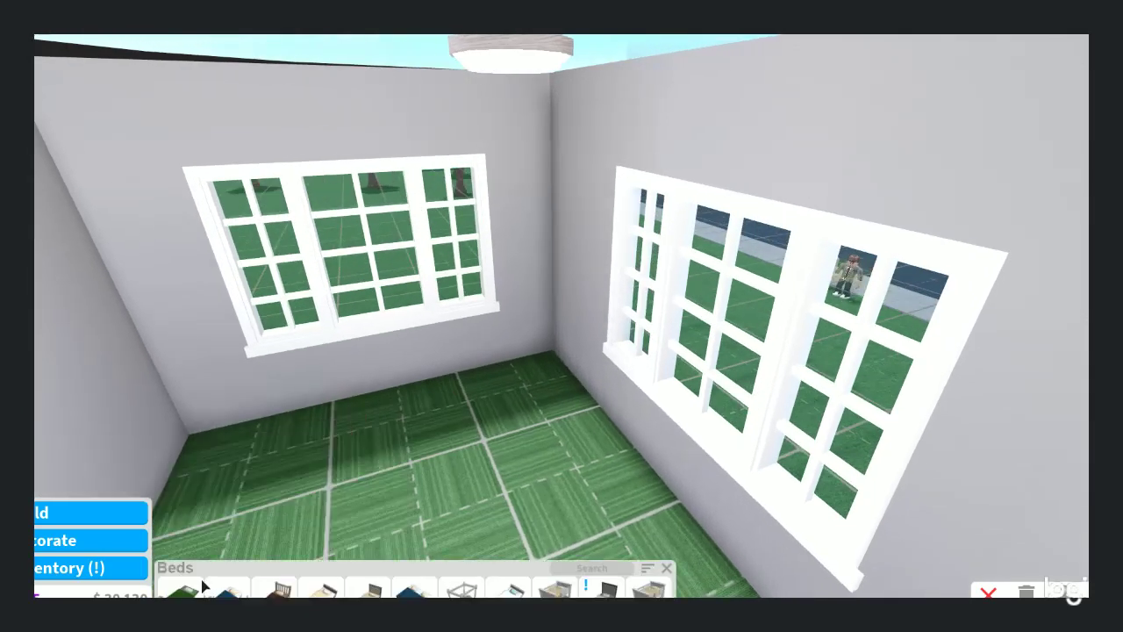
pyautogui.click(367, 538)
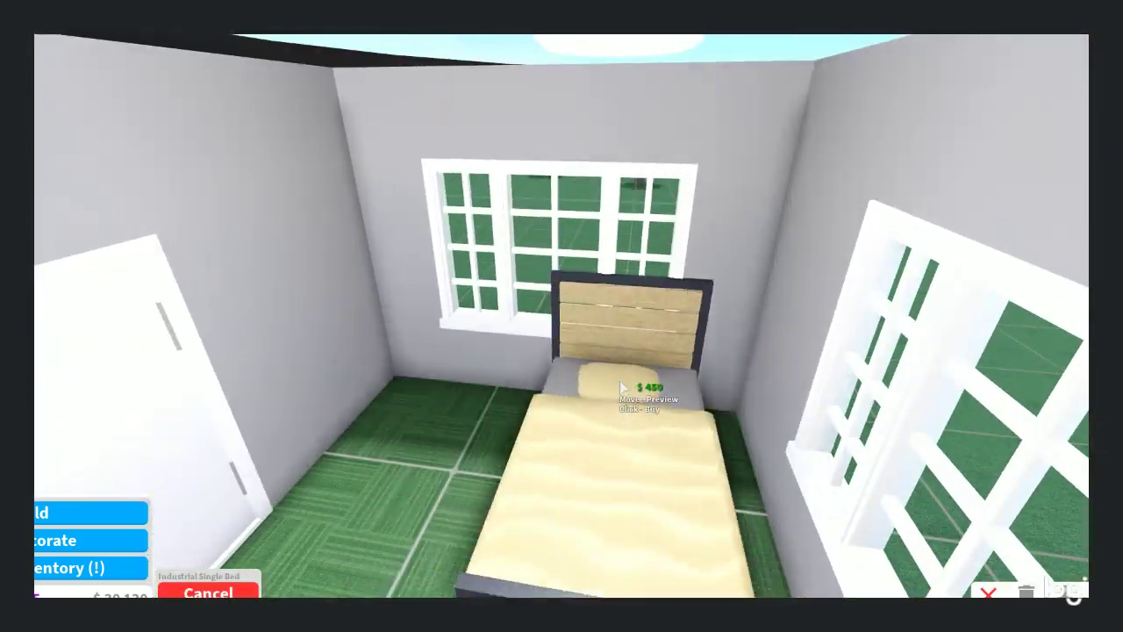
pyautogui.click(649, 374)
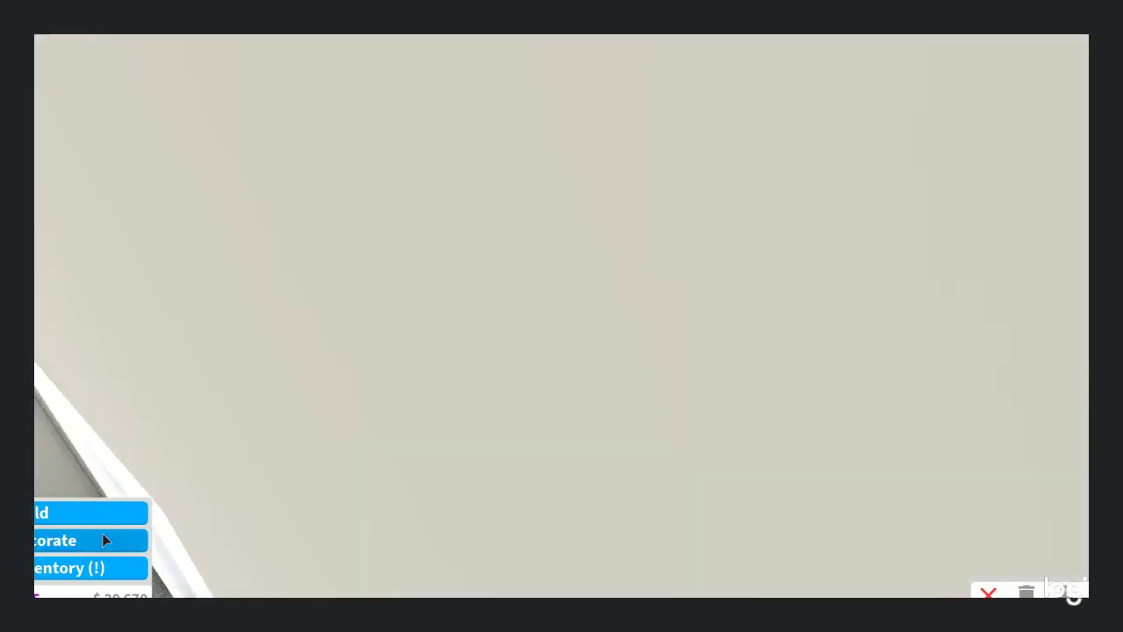
# Place a $190 Simplicity Wardrobe from Storage beside the bedroom door
pyautogui.click(103, 535)
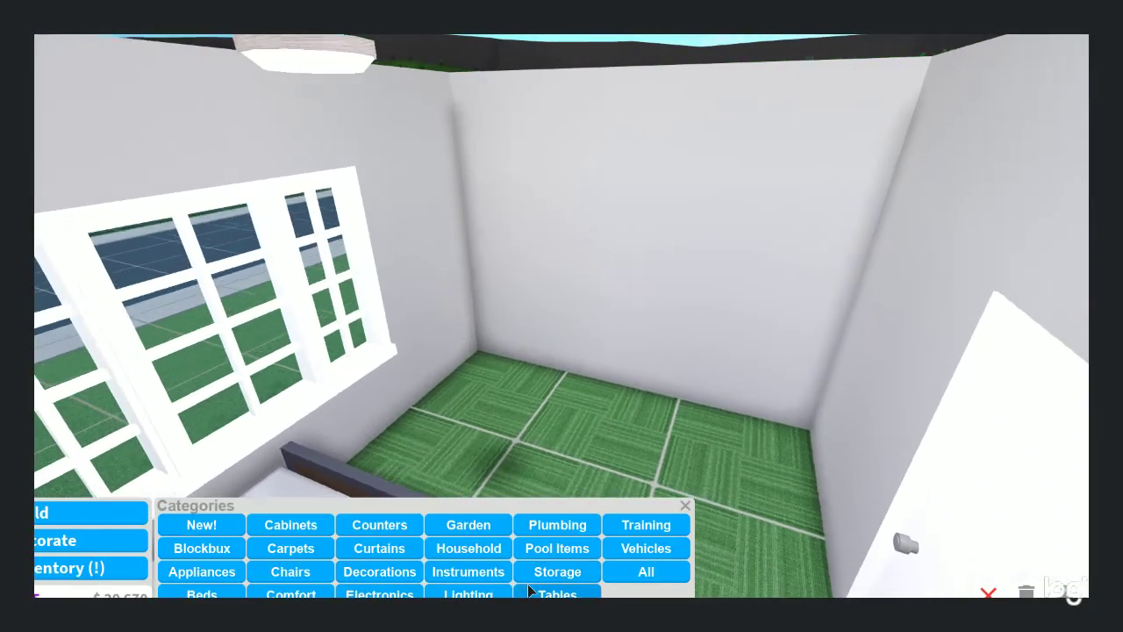
pyautogui.click(531, 593)
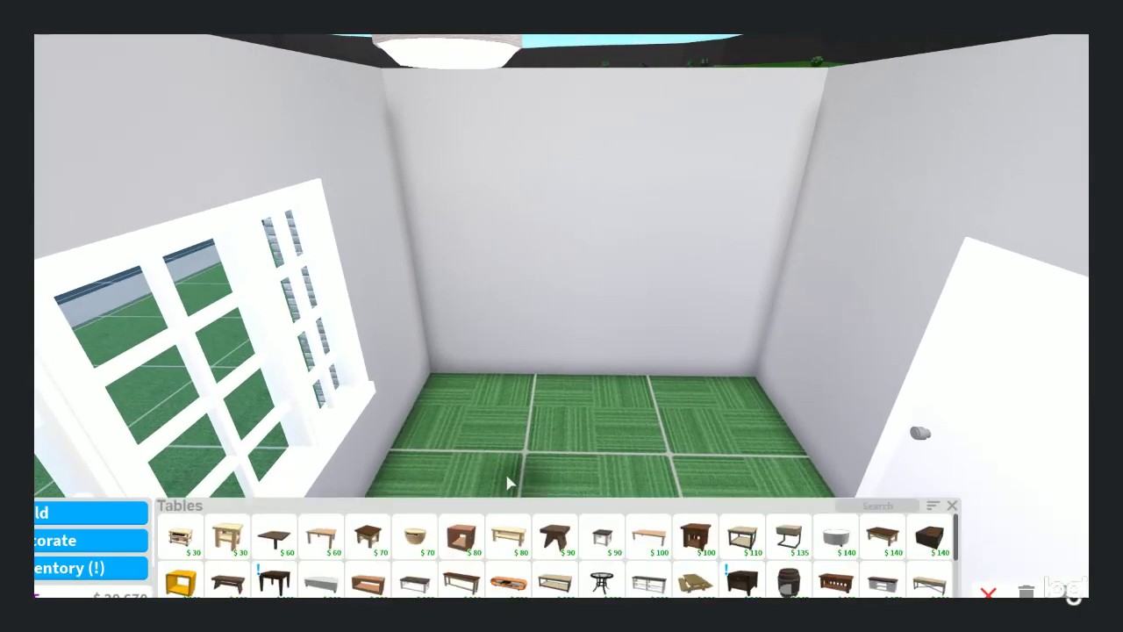
pyautogui.click(180, 506)
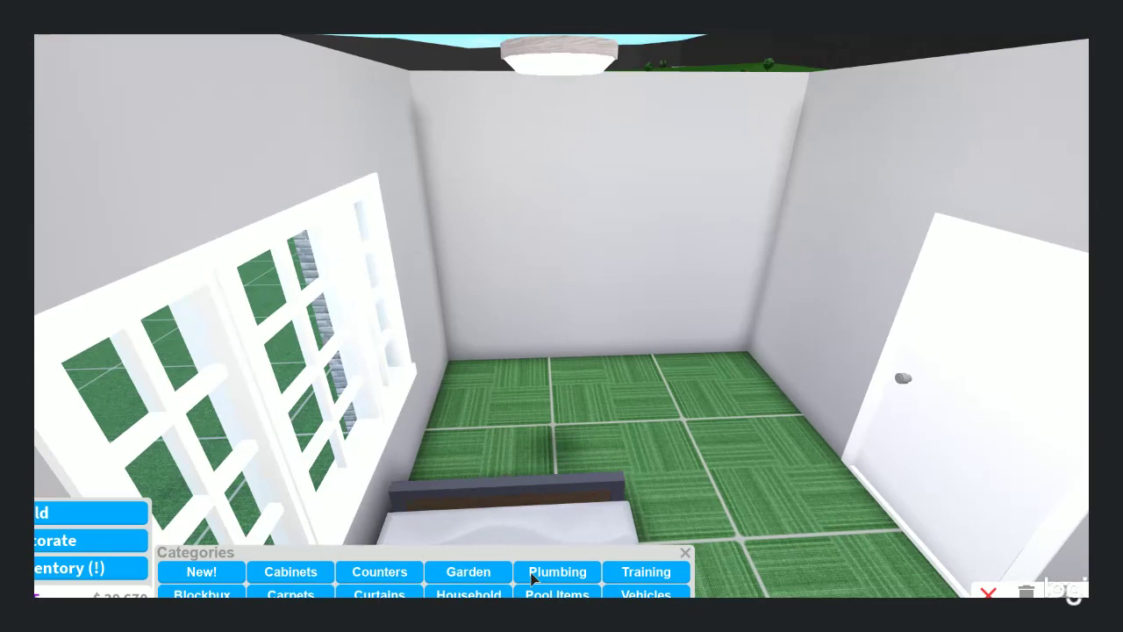
pyautogui.click(533, 578)
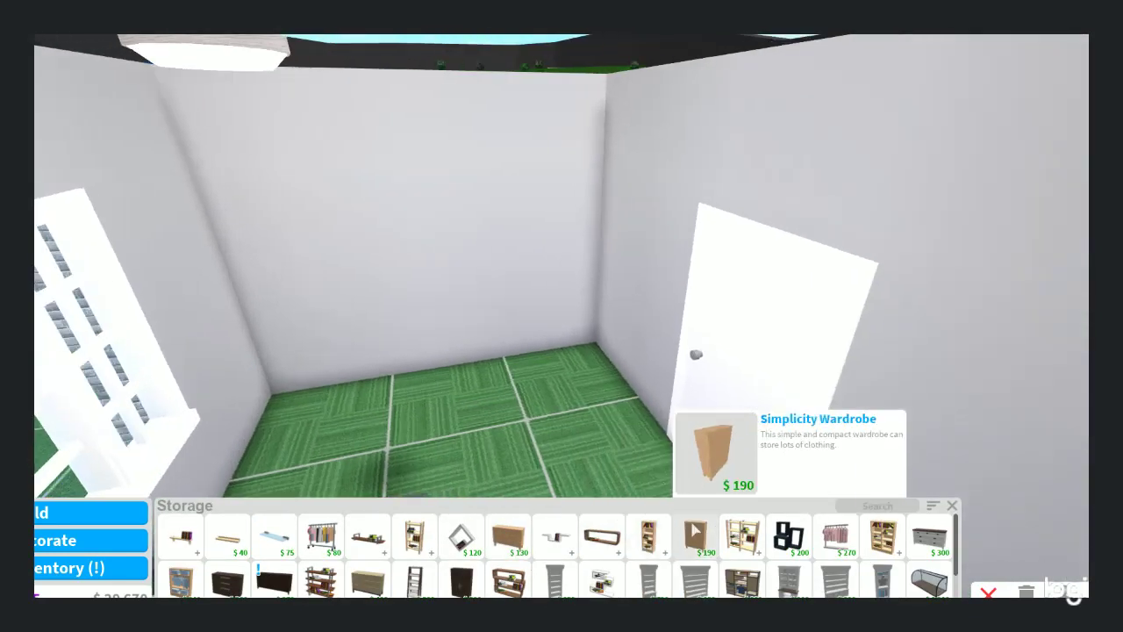
pyautogui.click(695, 537)
pyautogui.press('Right')
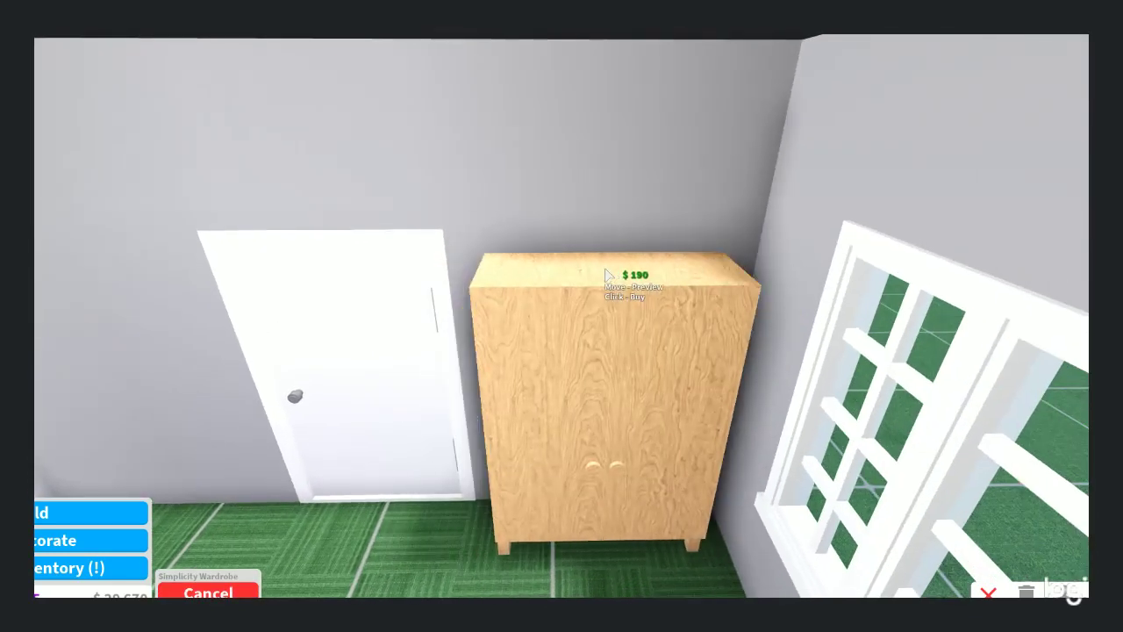
pyautogui.click(610, 290)
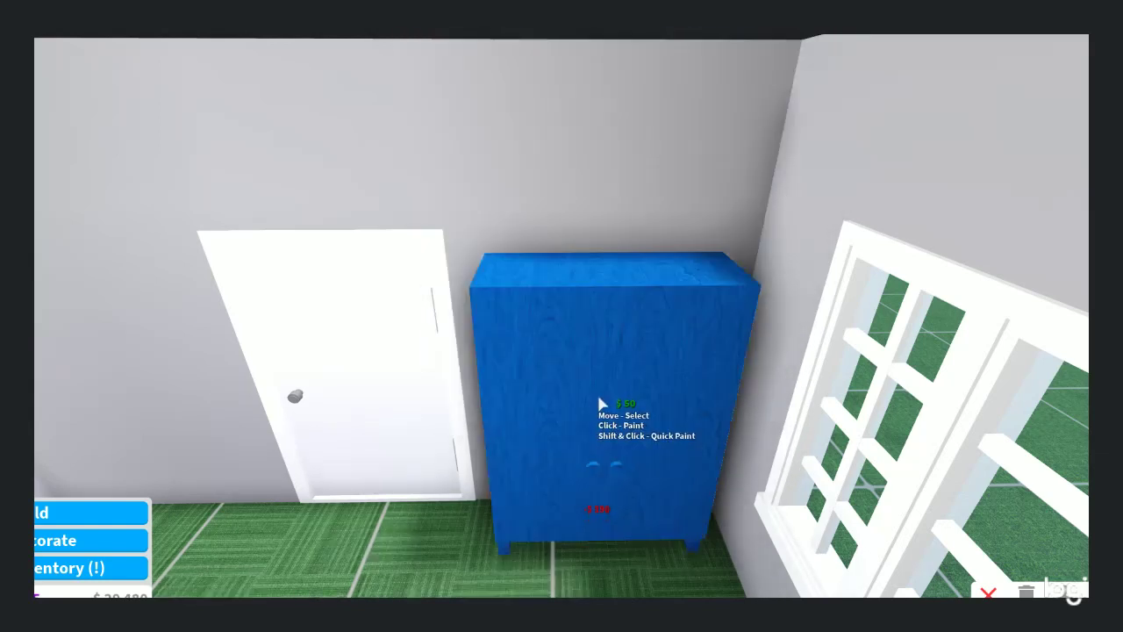
# Repaint the wardrobe dark brown and confirm the colour
pyautogui.click(602, 401)
pyautogui.scroll(5, 657, 465)
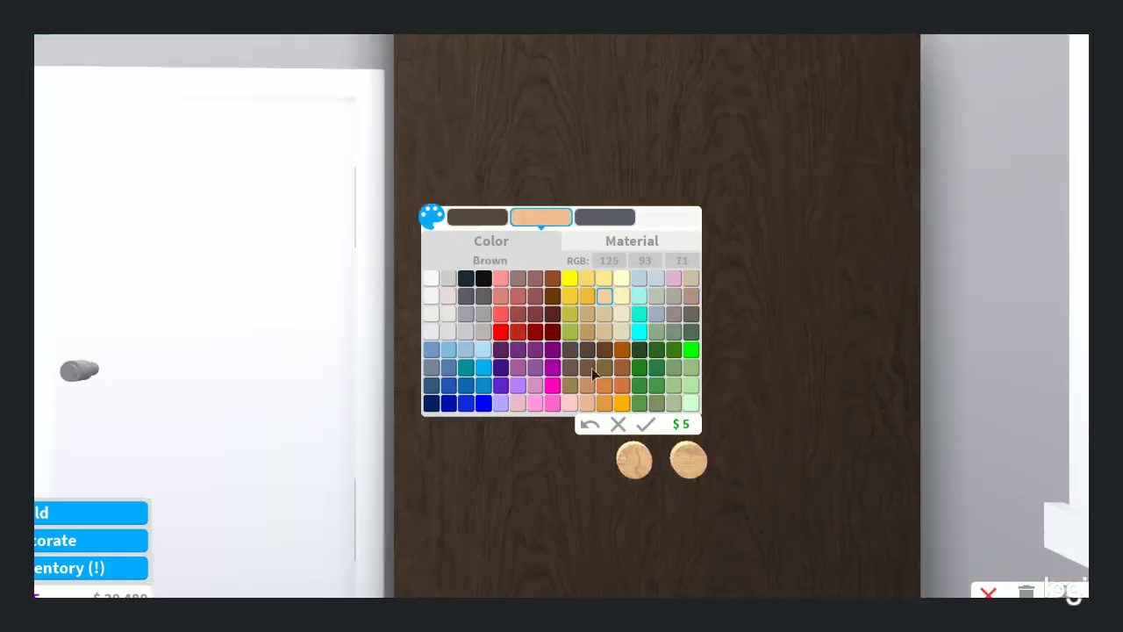
pyautogui.scroll(-5, 631, 439)
pyautogui.click(645, 425)
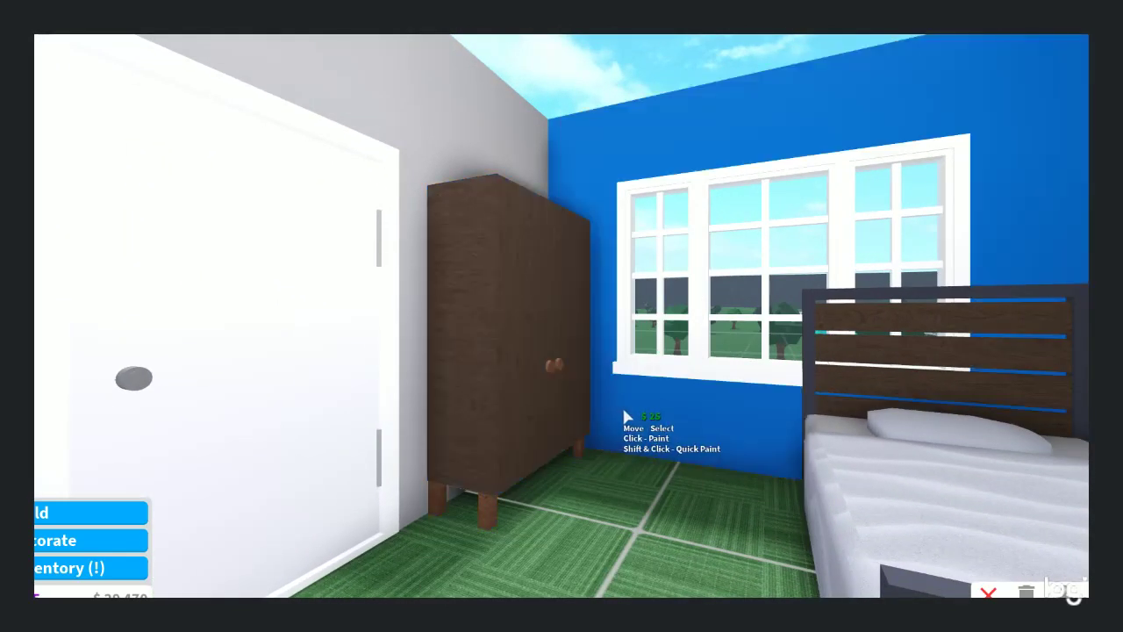
# Paint the bedroom walls Sand blue for $25 after trying Earth green and wall materials
pyautogui.click(663, 424)
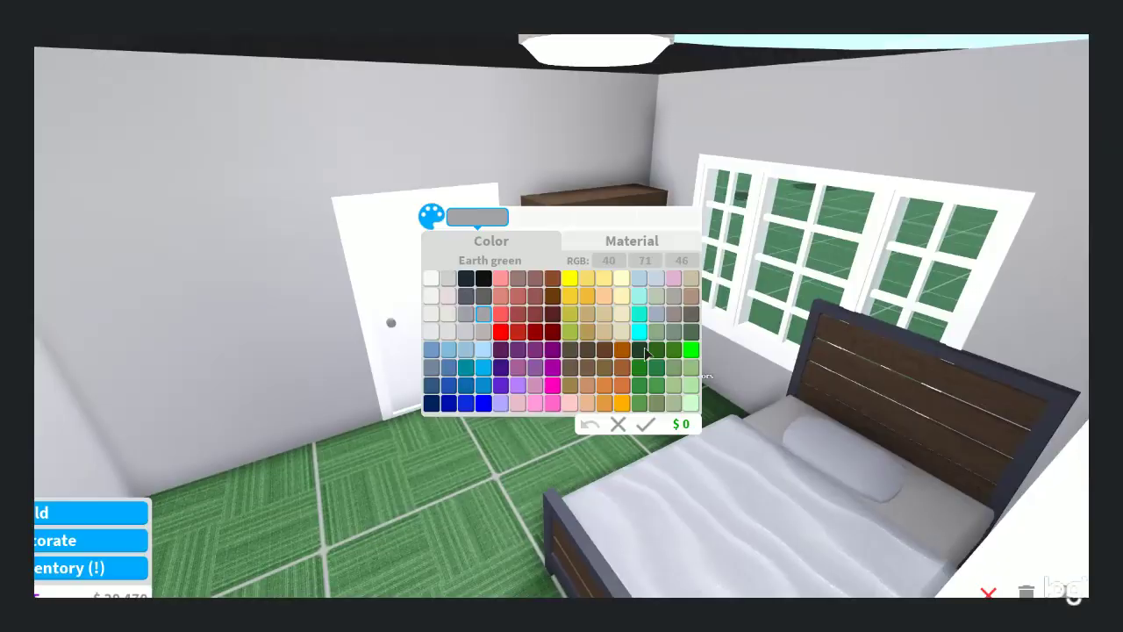
pyautogui.click(645, 351)
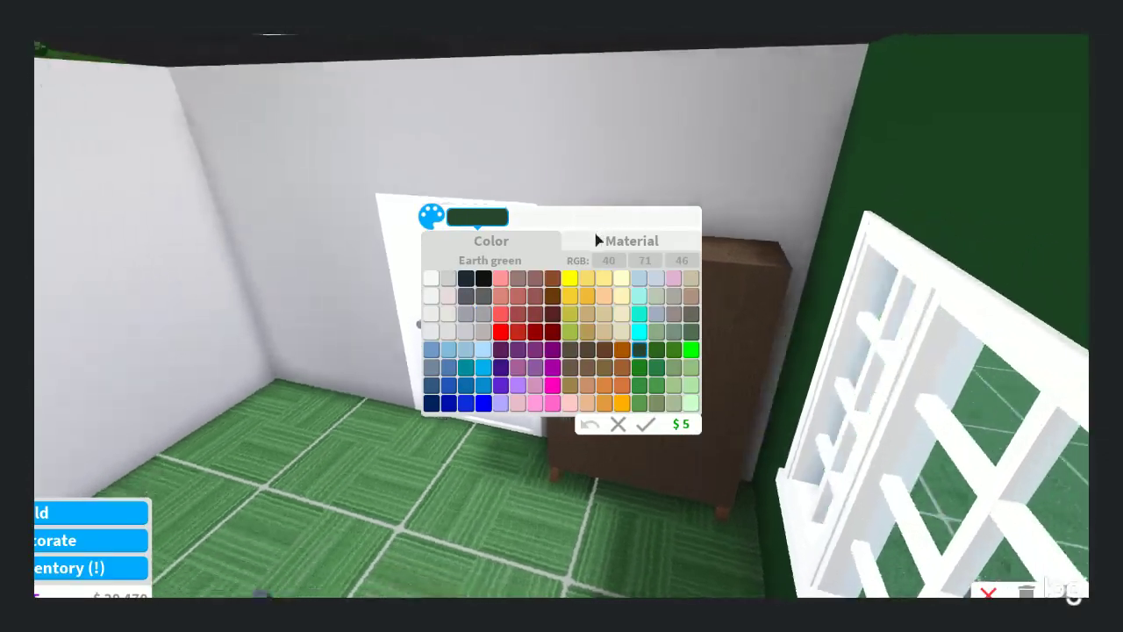
pyautogui.click(602, 241)
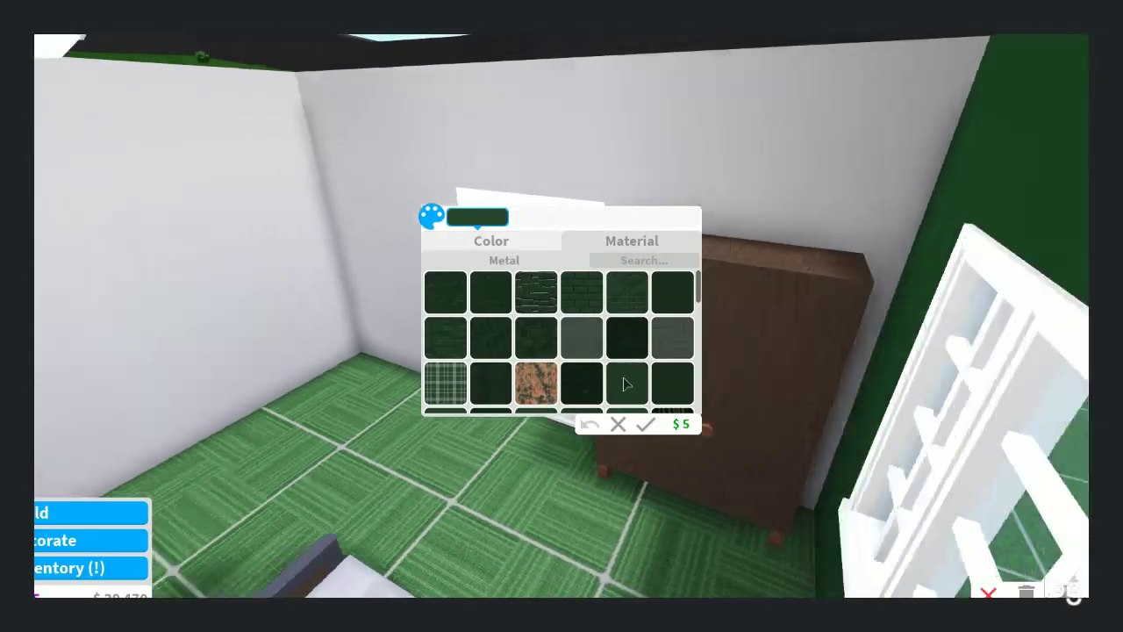
pyautogui.scroll(-2, 518, 364)
pyautogui.scroll(-2, 492, 360)
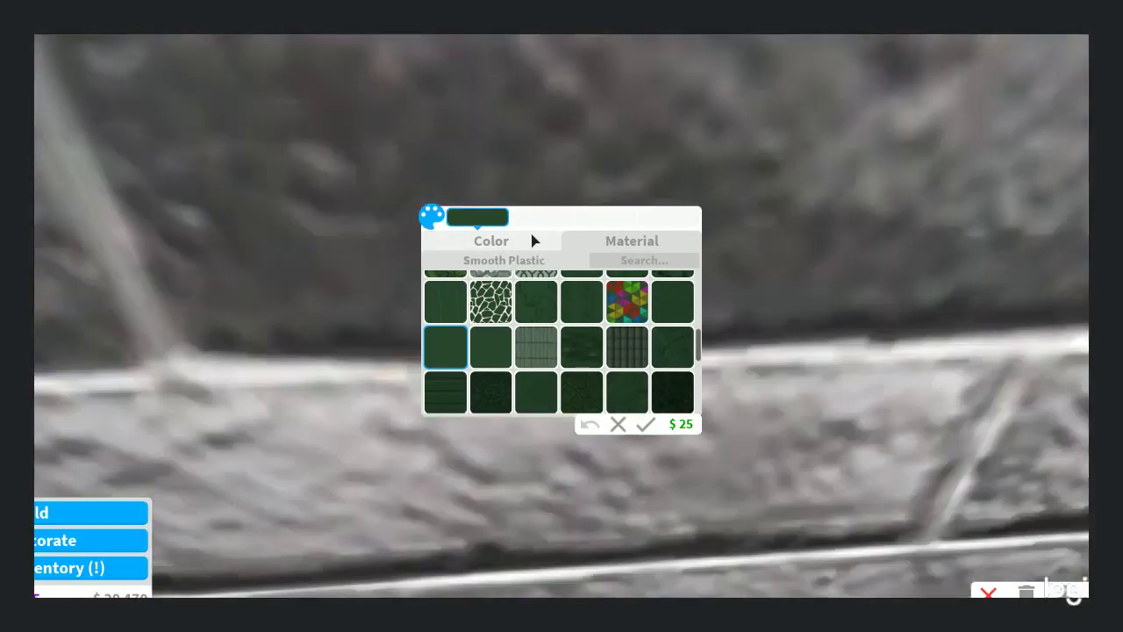
pyautogui.click(534, 239)
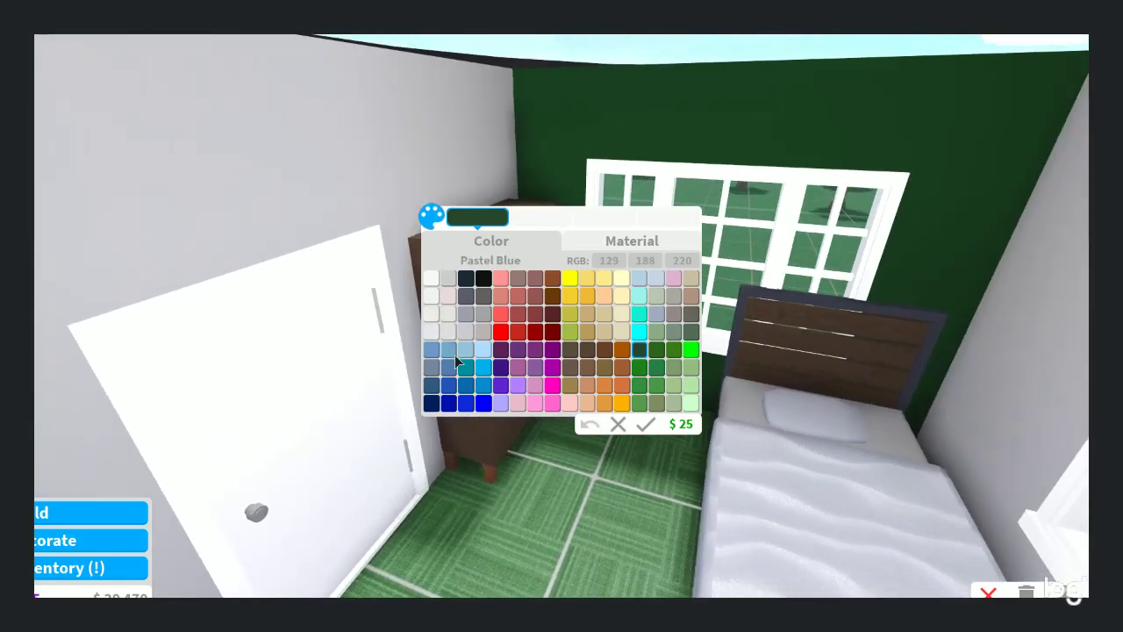
pyautogui.click(450, 364)
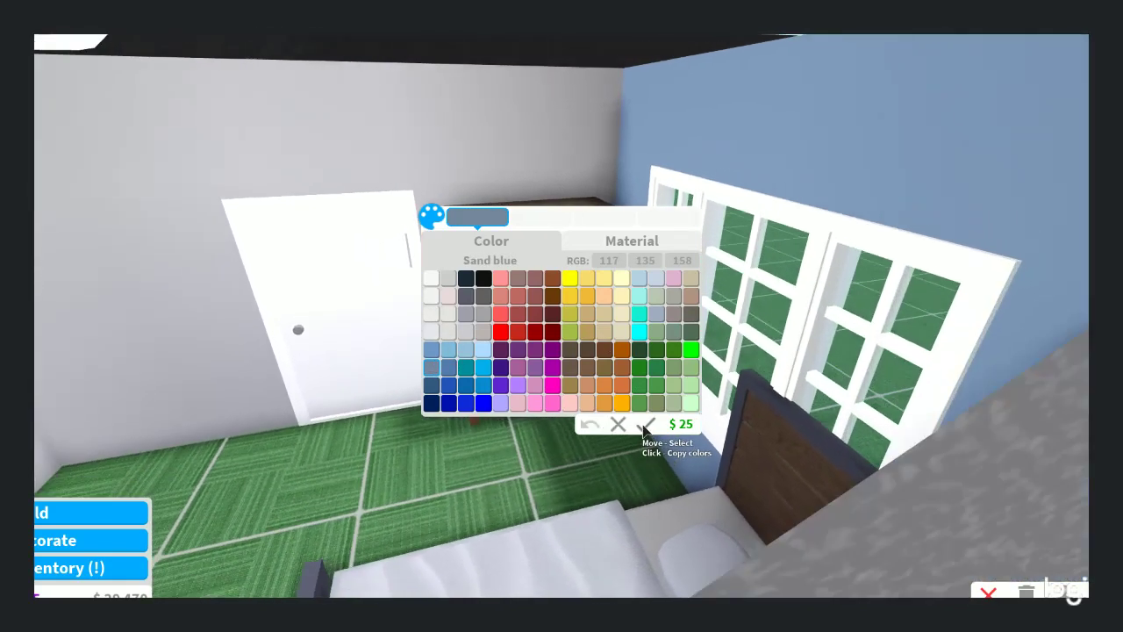
pyautogui.click(618, 425)
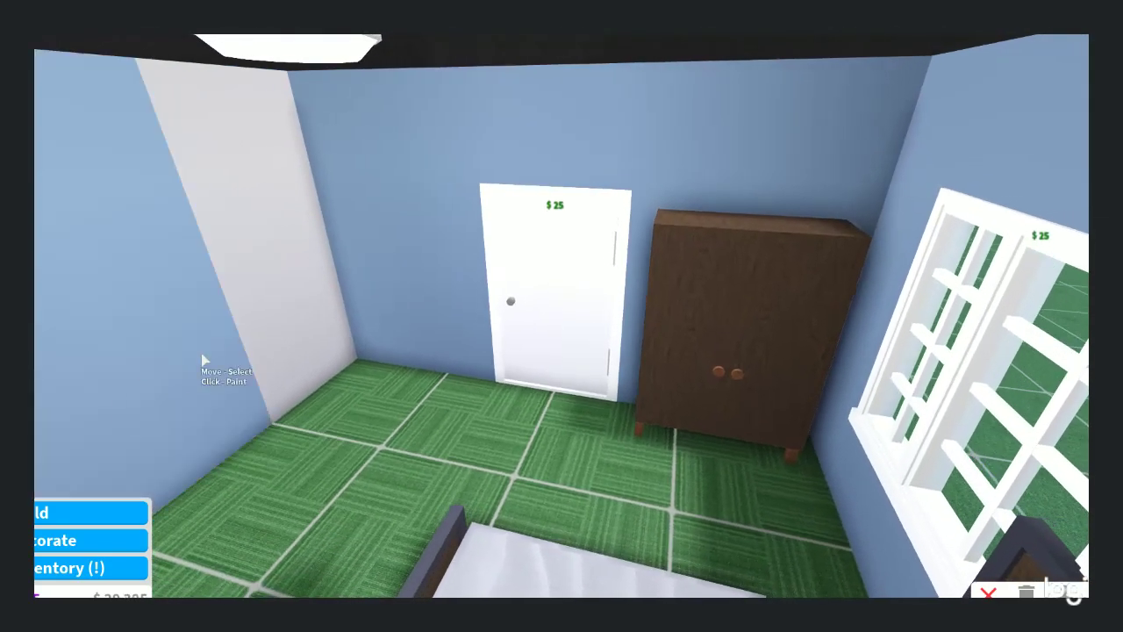
pyautogui.scroll(-5, 320, 333)
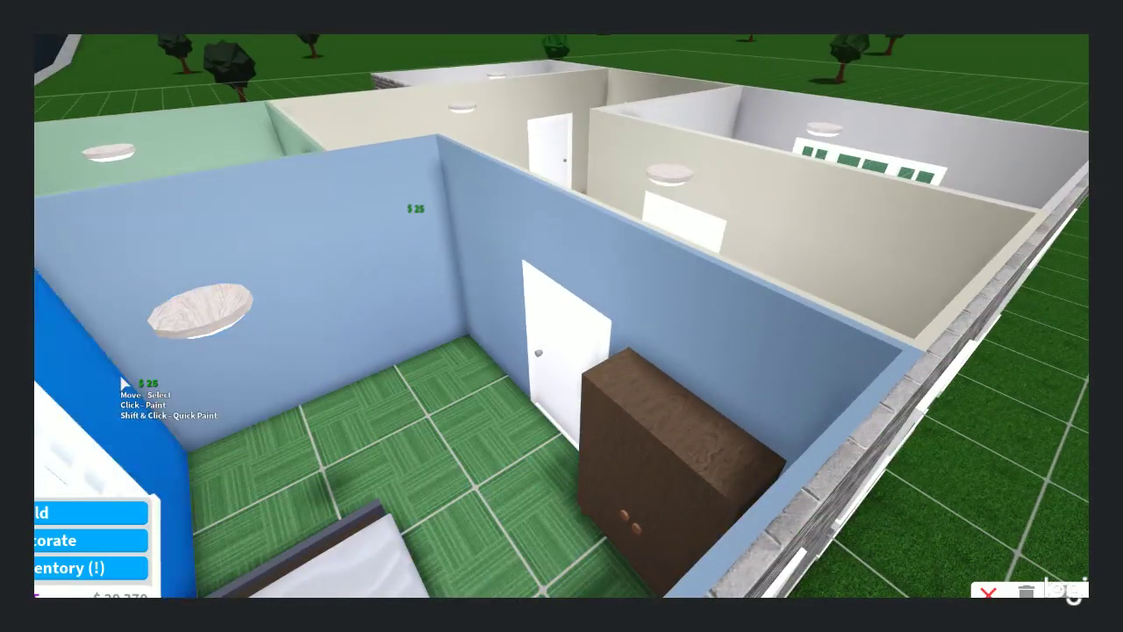
# Run a medium baseboard along the bedroom walls
pyautogui.click(79, 518)
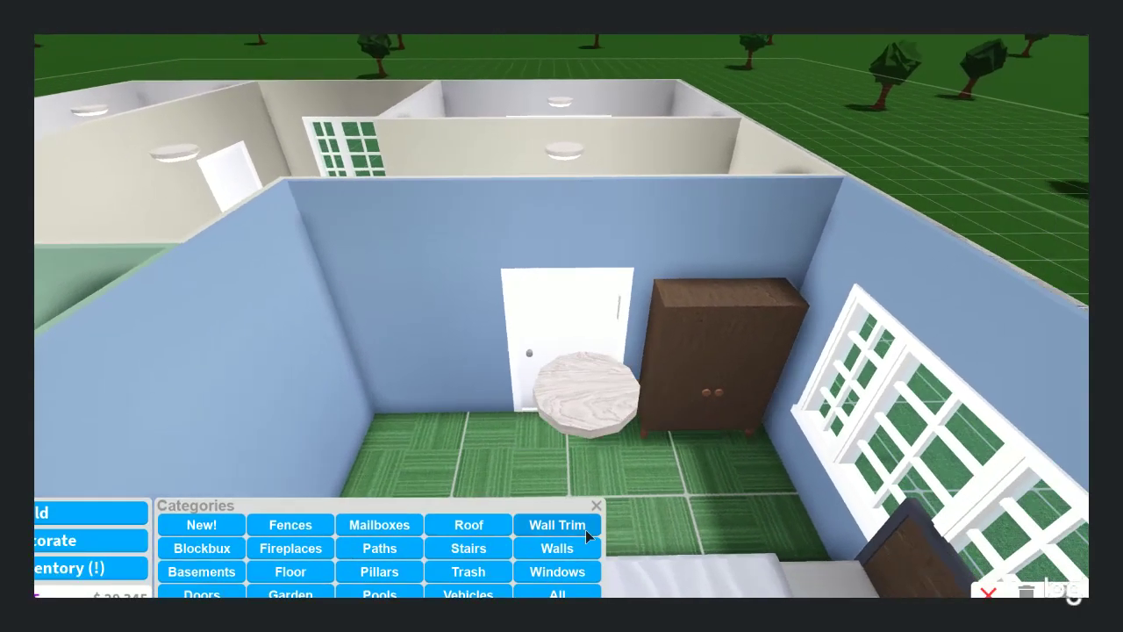
pyautogui.click(562, 525)
pyautogui.scroll(5, 596, 520)
pyautogui.scroll(-5, 594, 520)
pyautogui.scroll(3, 263, 439)
pyautogui.moveTo(242, 537)
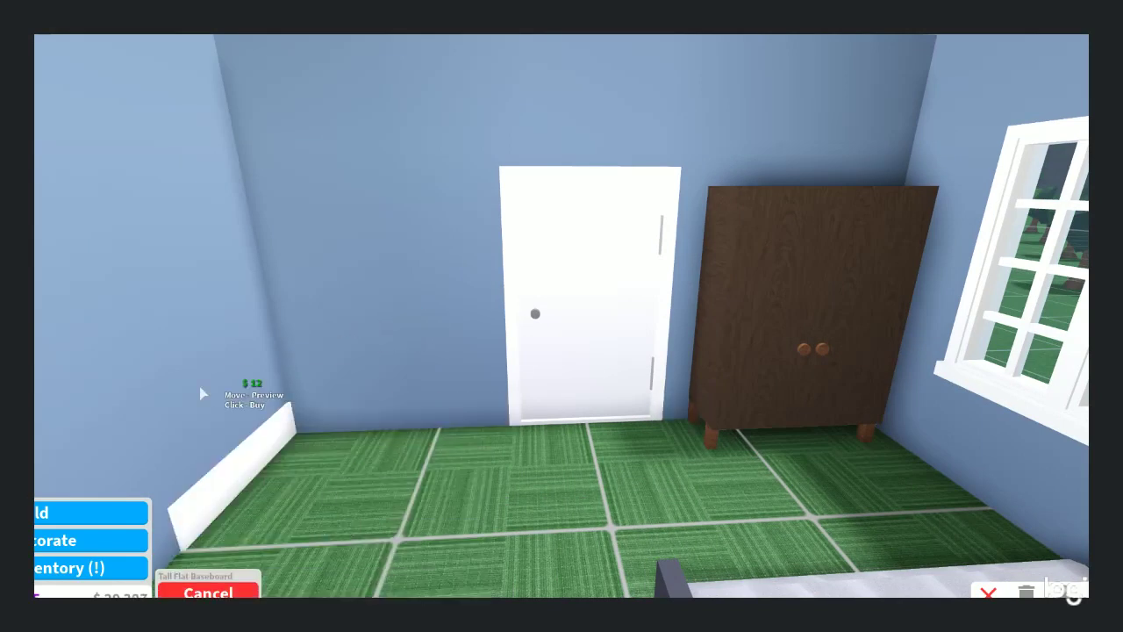
pyautogui.press('Right')
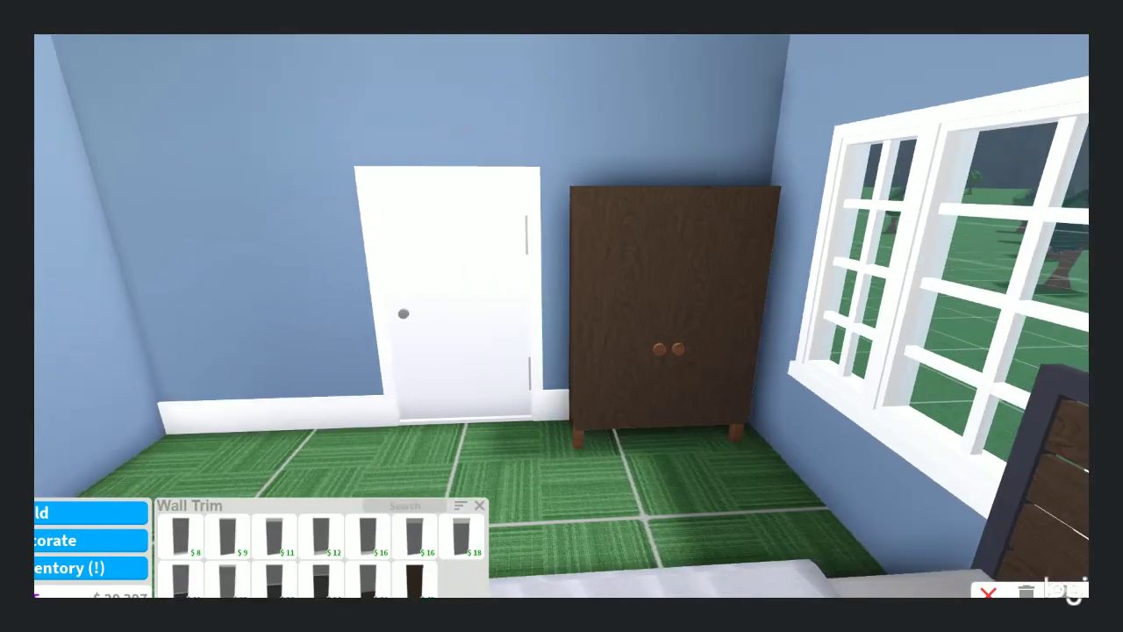
pyautogui.press('Left')
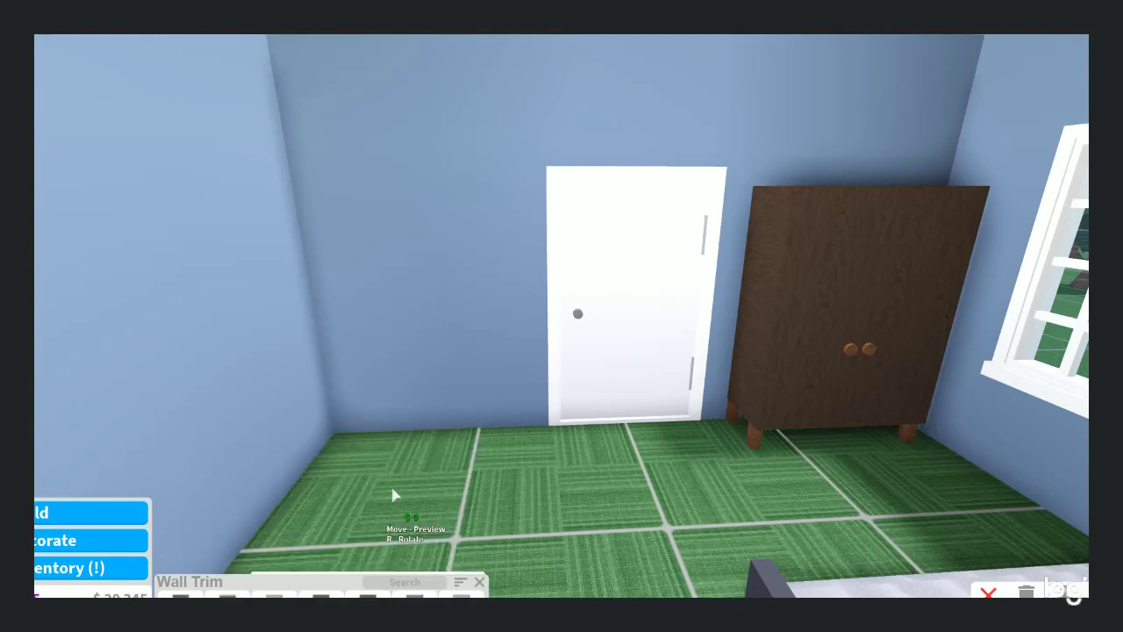
pyautogui.click(394, 496)
pyautogui.press('Right')
pyautogui.press('Right')
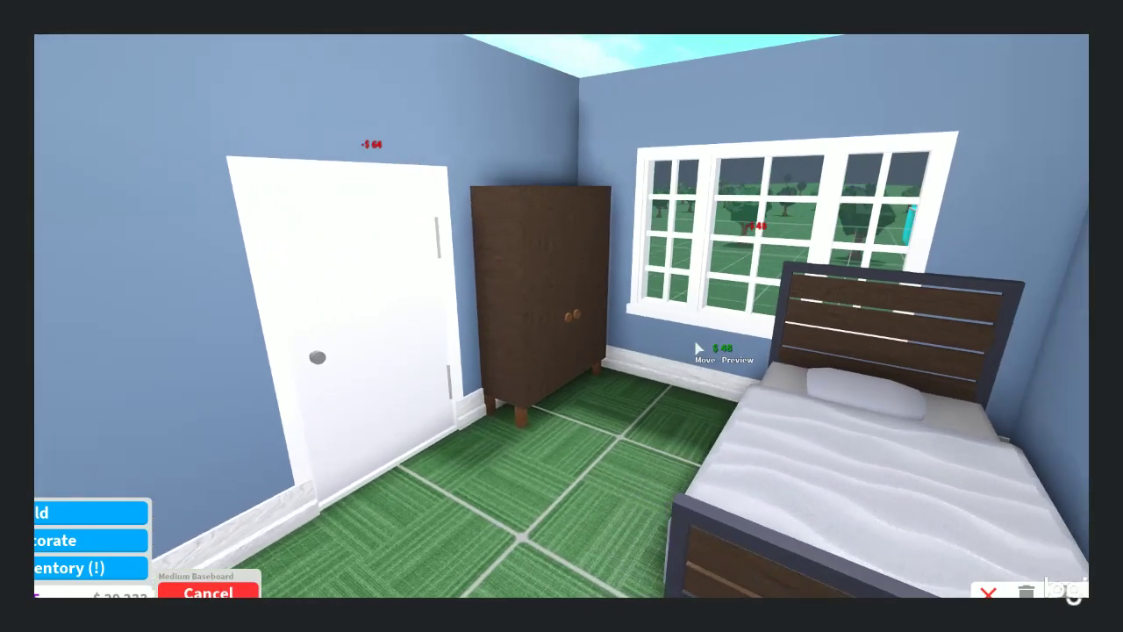
pyautogui.press('Right')
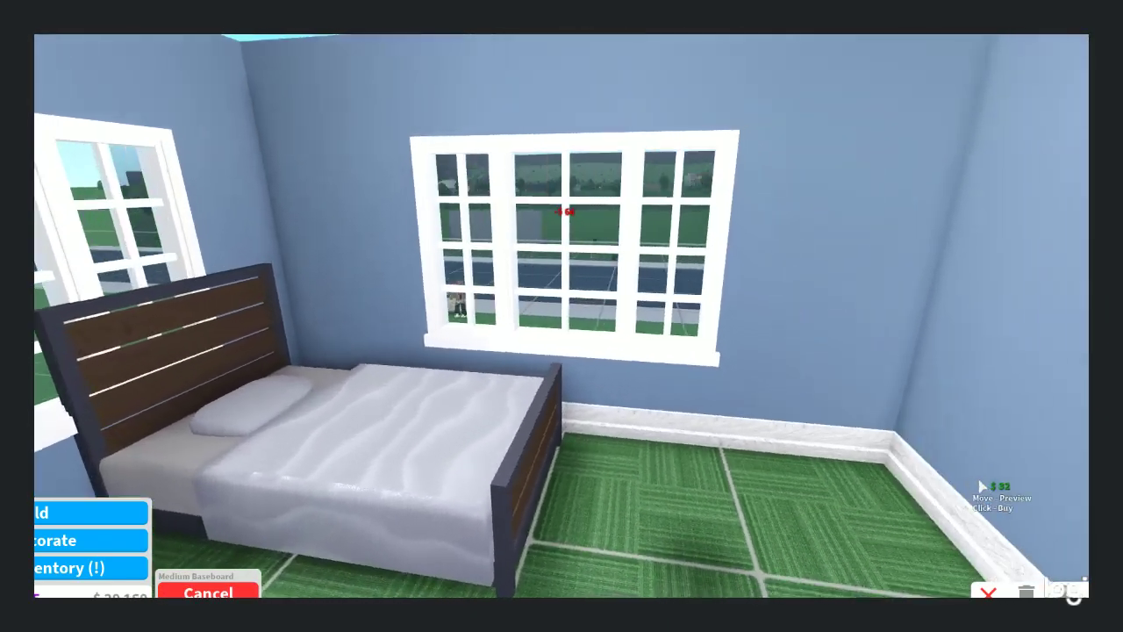
pyautogui.scroll(-3, 944, 470)
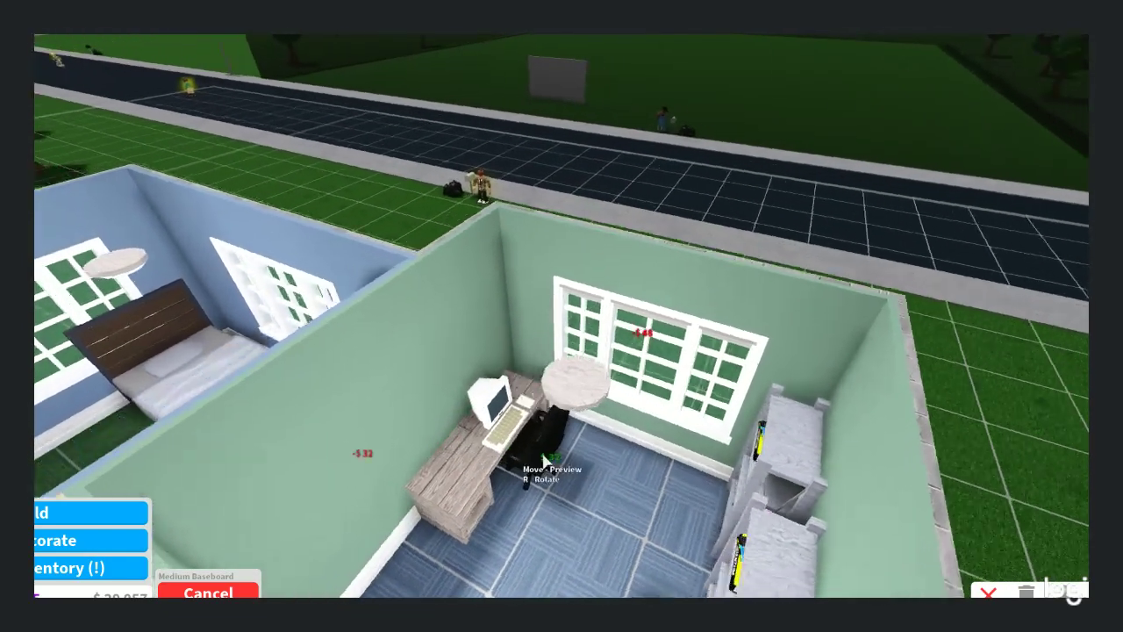
pyautogui.scroll(5, 527, 465)
# Add baseboard by the study door, along the hallway walls and beside the stairwell
pyautogui.press('Right')
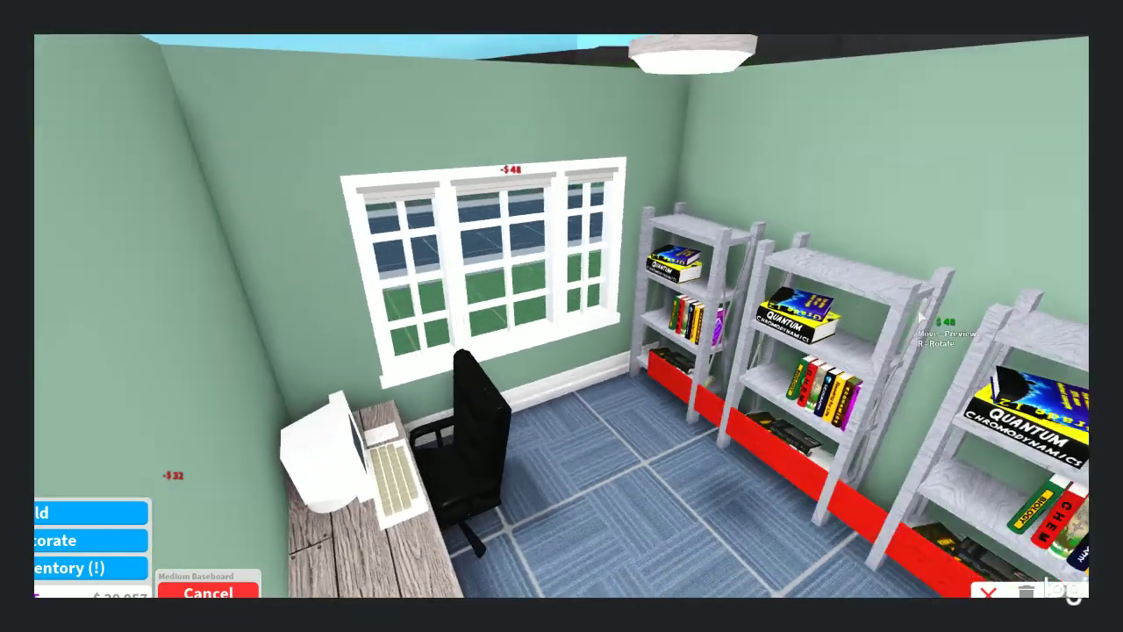
pyautogui.scroll(-2, 832, 220)
pyautogui.press('Right')
pyautogui.scroll(2, 792, 286)
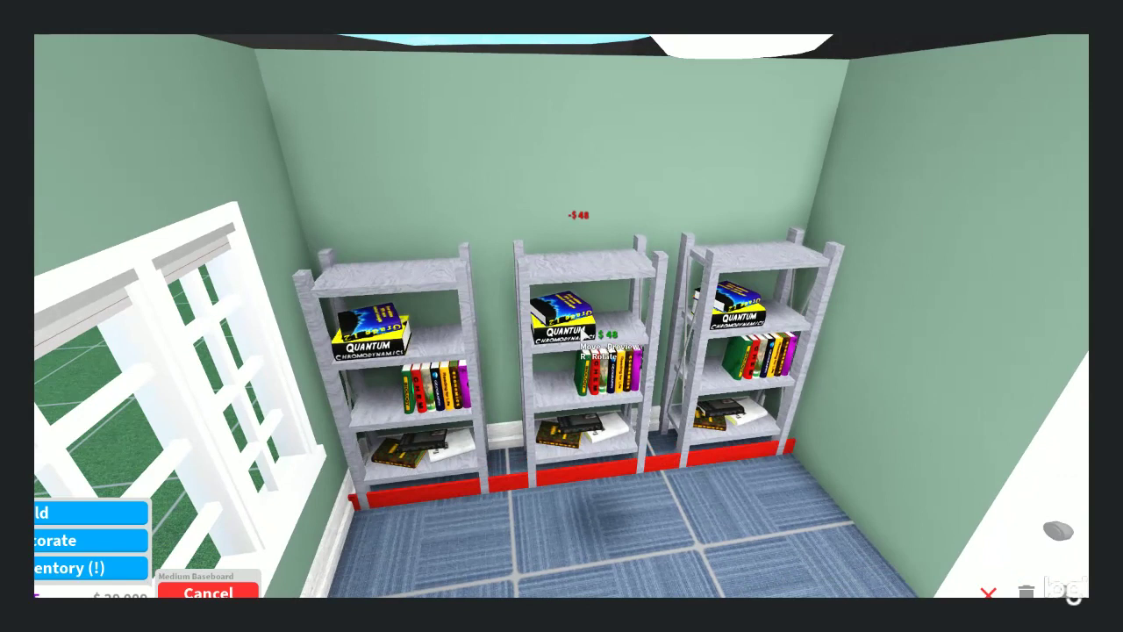
pyautogui.scroll(-3, 880, 284)
pyautogui.press('w')
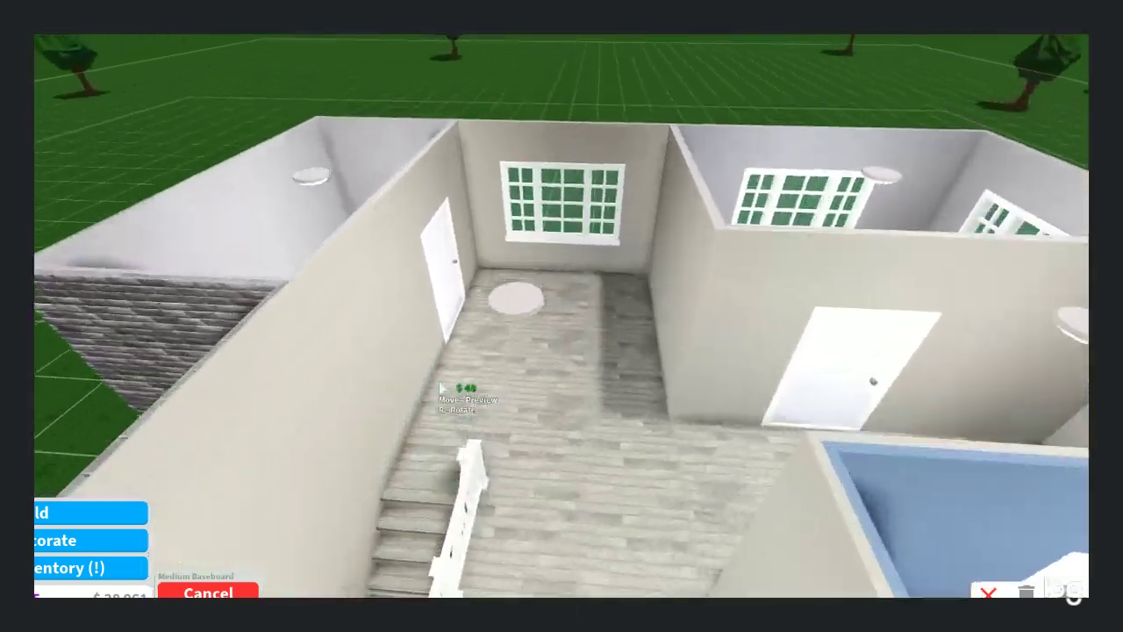
pyautogui.scroll(3, 579, 275)
pyautogui.click(384, 346)
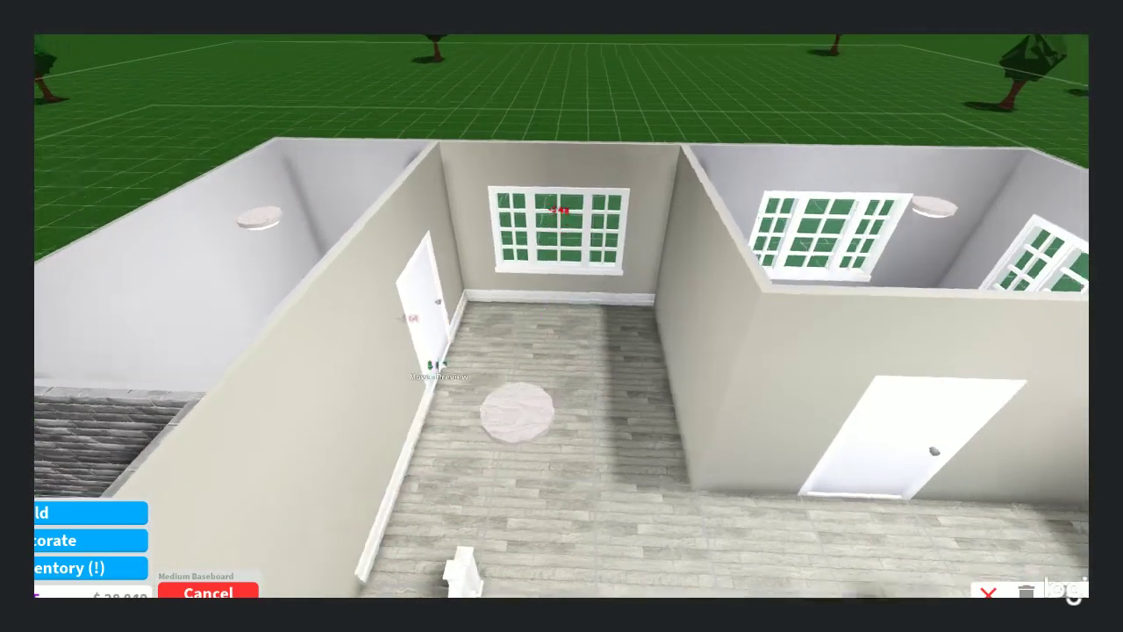
pyautogui.press('Right')
pyautogui.scroll(-2, 765, 342)
pyautogui.press('Right')
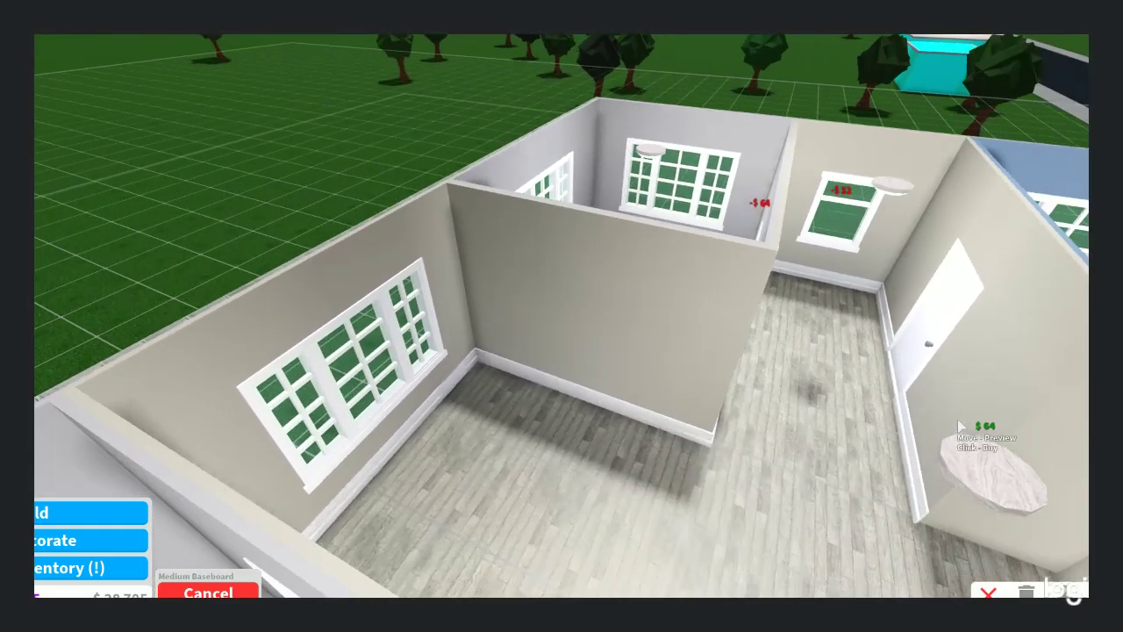
pyautogui.click(957, 419)
pyautogui.press('d')
pyautogui.click(987, 339)
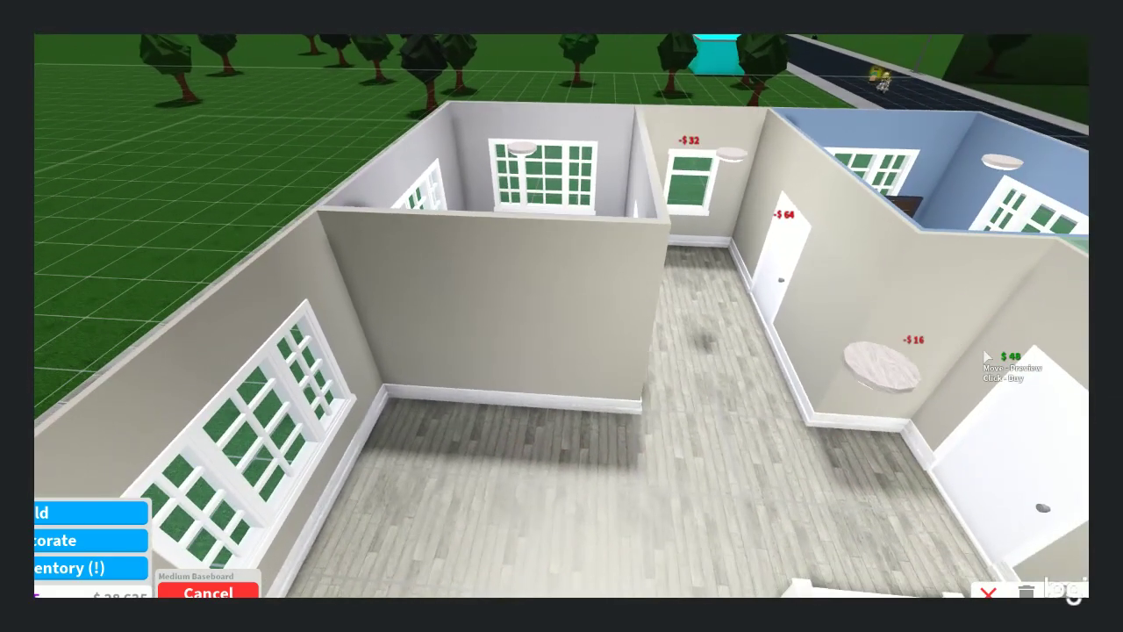
pyautogui.press('Right')
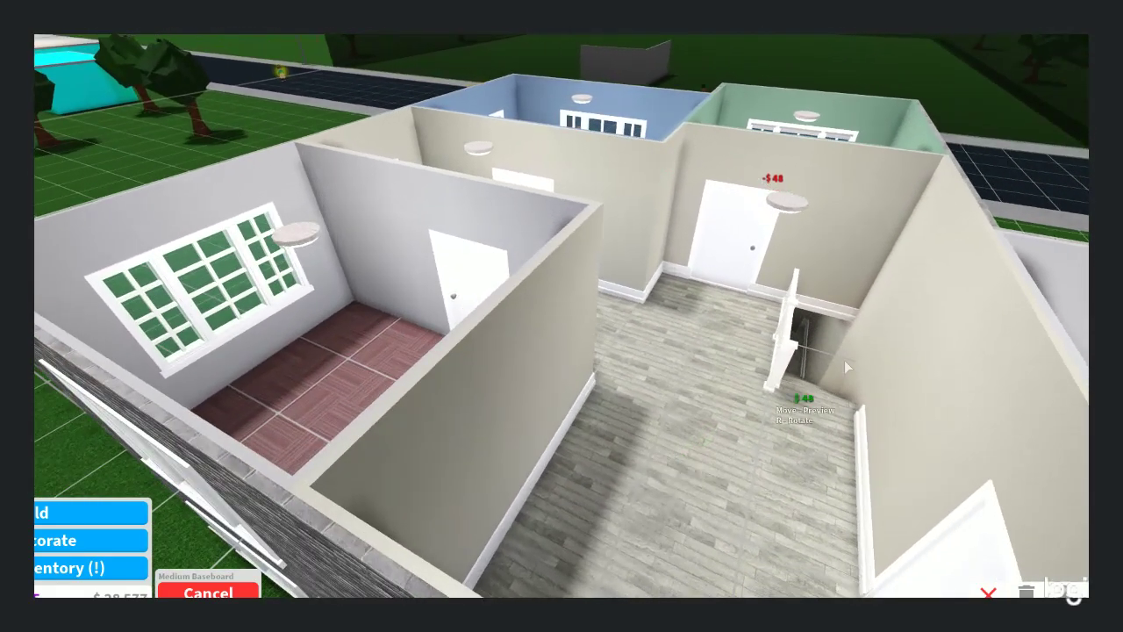
pyautogui.click(897, 318)
pyautogui.scroll(5, 897, 319)
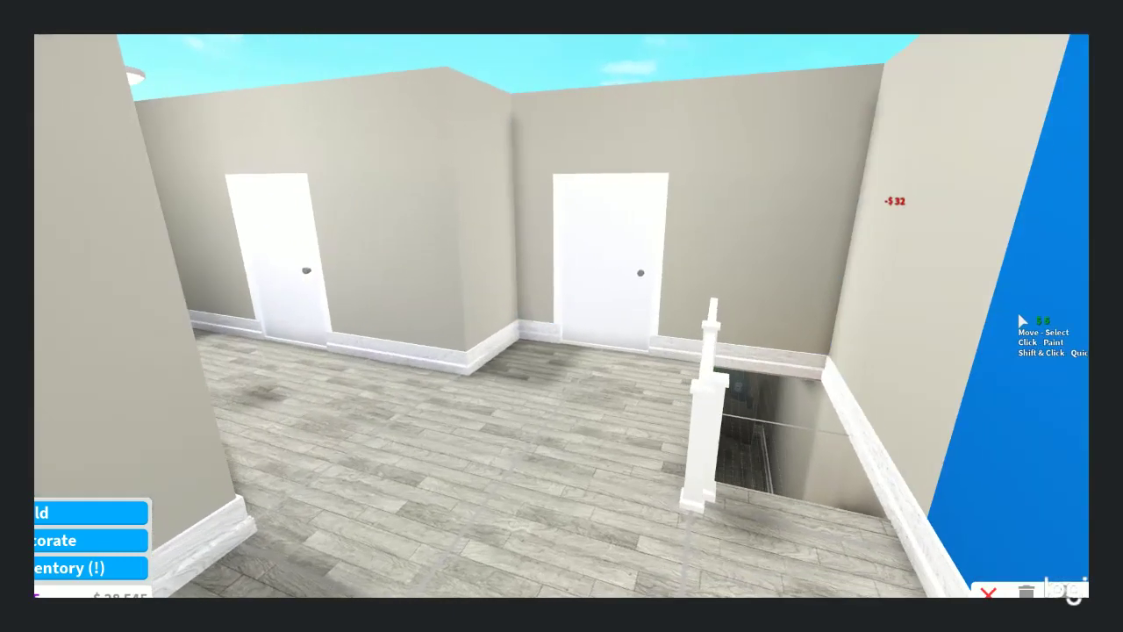
pyautogui.scroll(-5, 1005, 377)
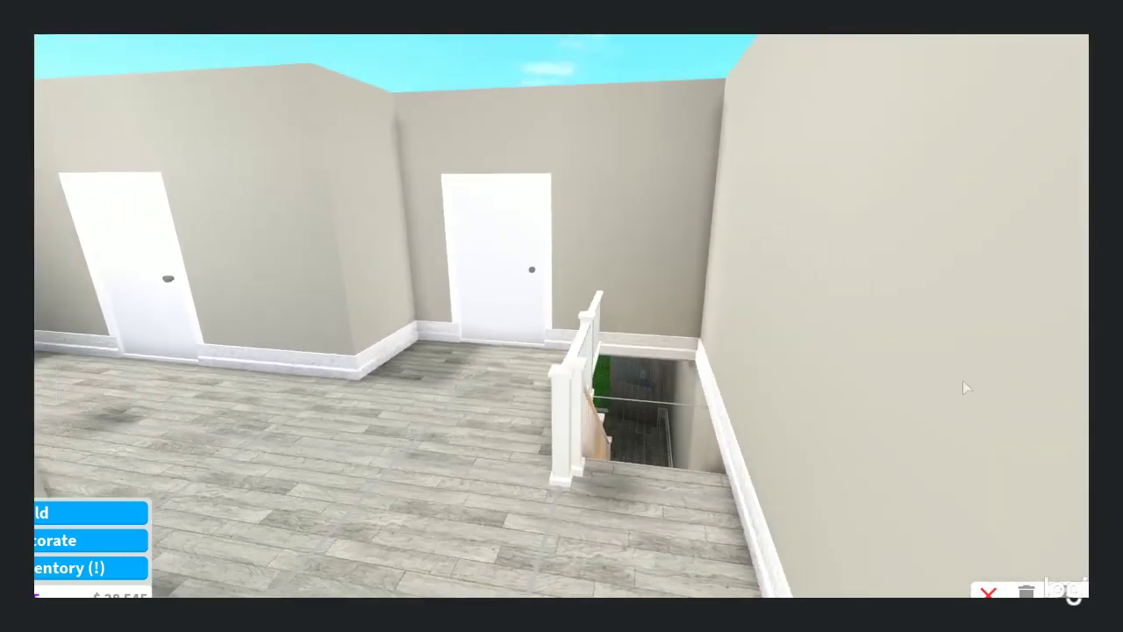
# Move the view through the upstairs hallway into the bookshelf study
pyautogui.press('Right')
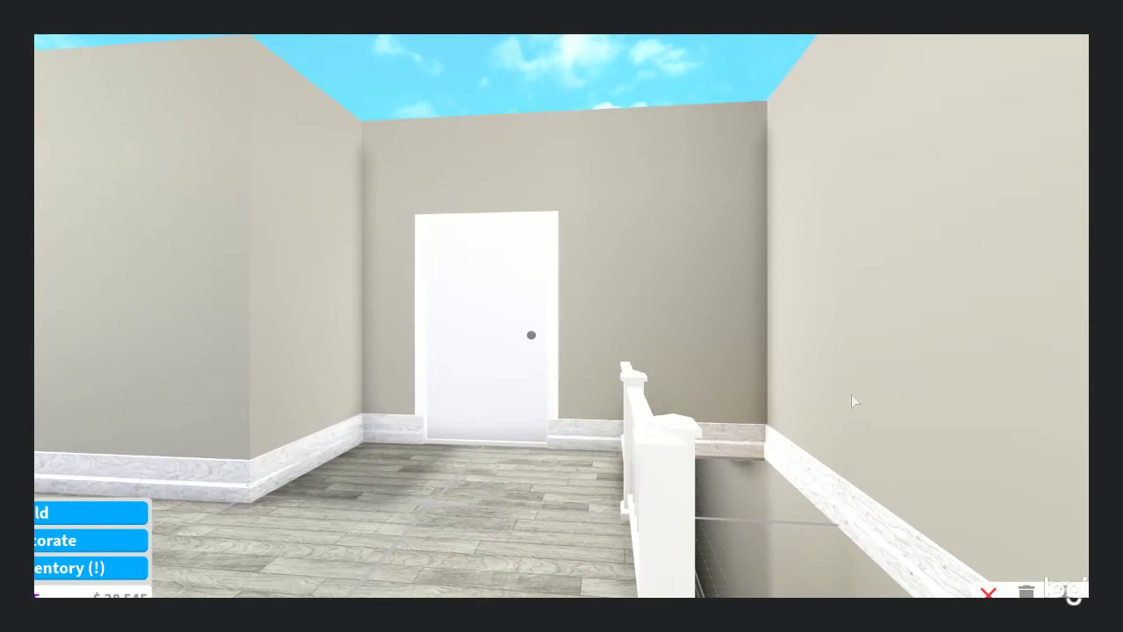
pyautogui.press('Left')
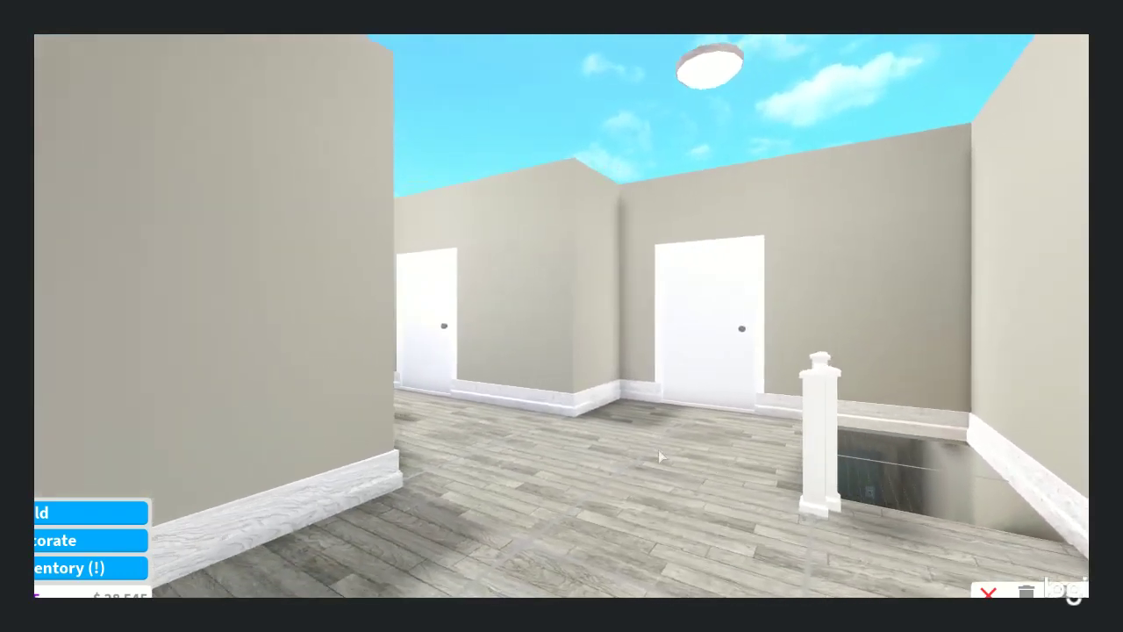
pyautogui.press('Up')
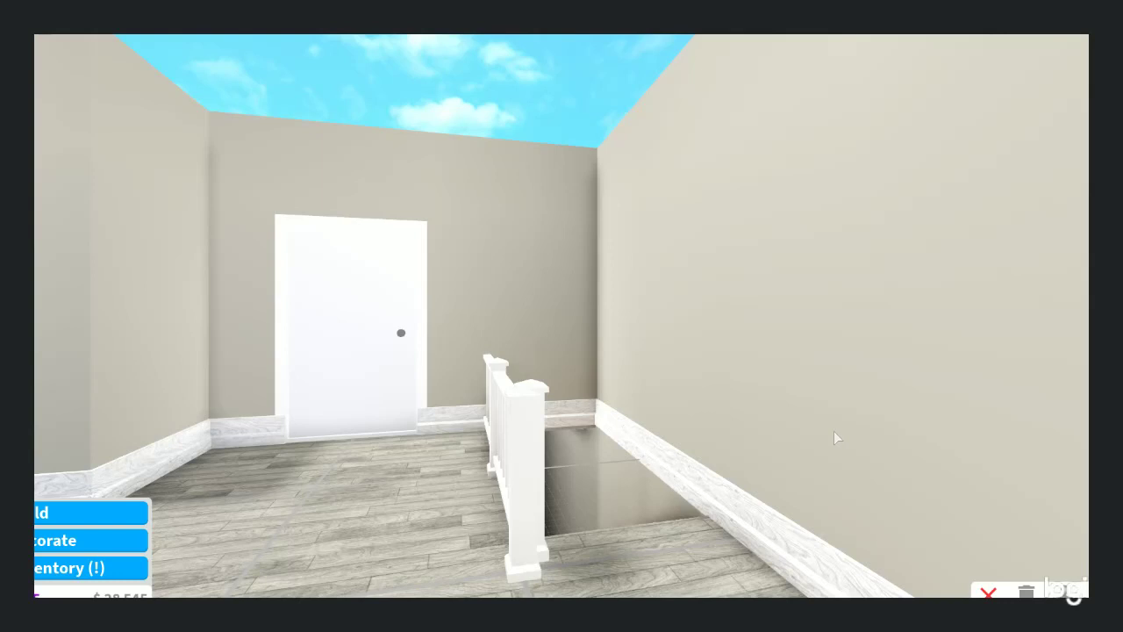
pyautogui.scroll(-5, 833, 431)
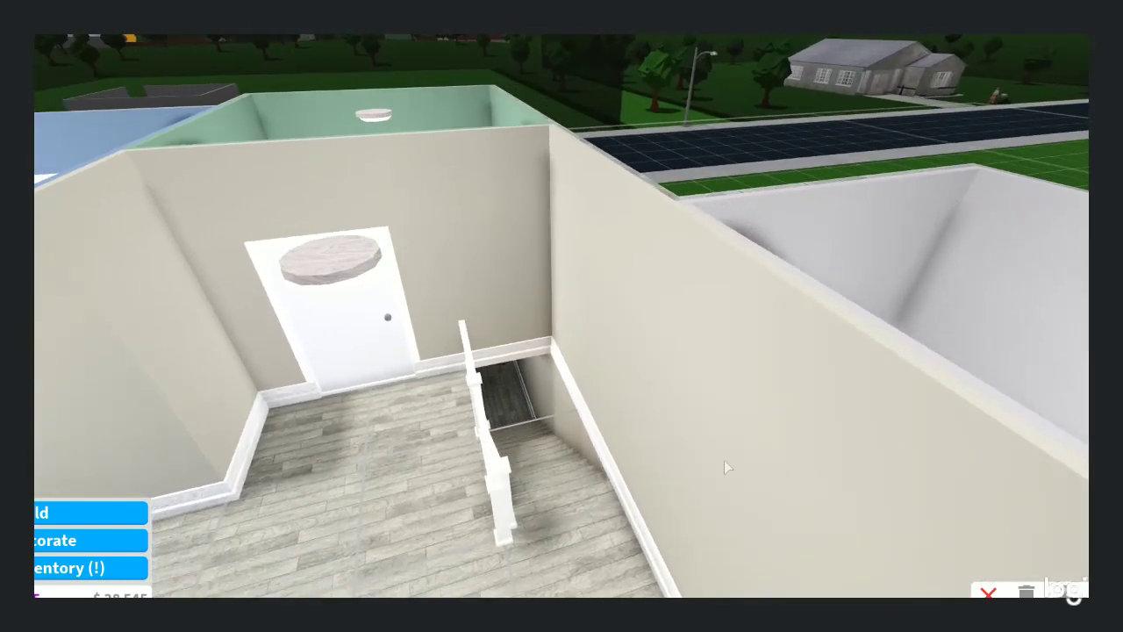
pyautogui.press('Up')
pyautogui.press('Right')
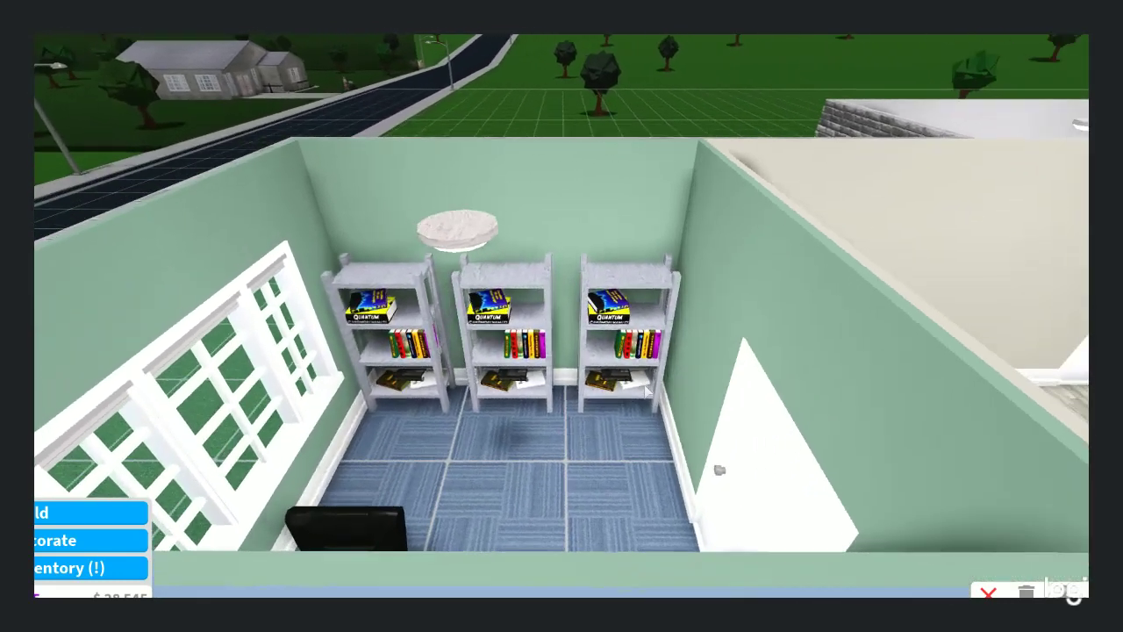
pyautogui.scroll(5, 645, 390)
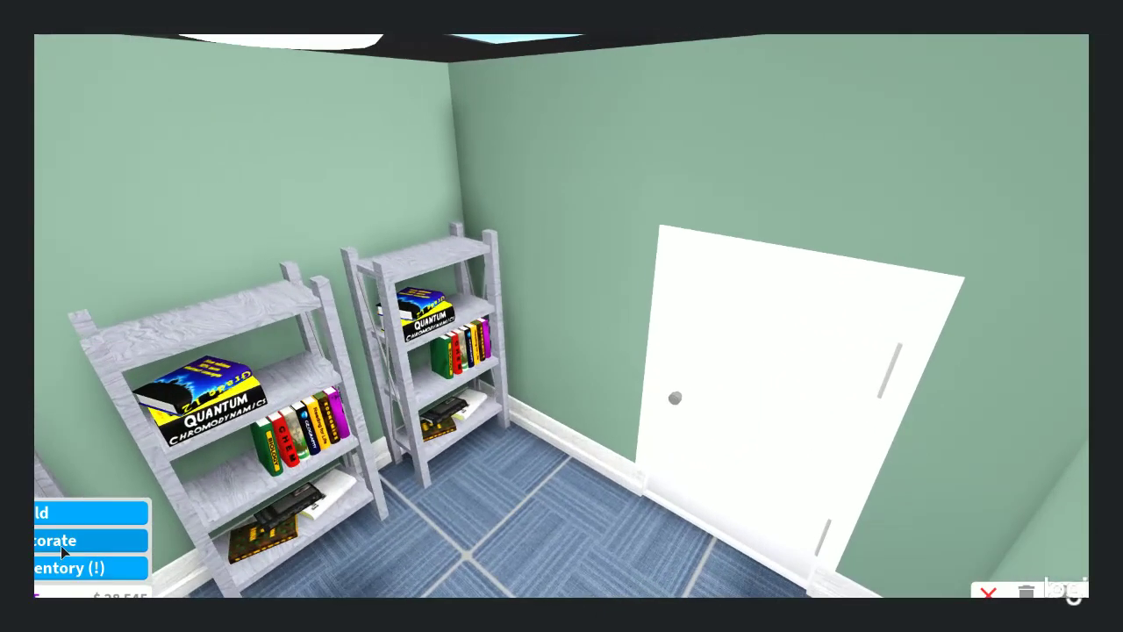
# Place the Tilt Pedestal Sink and Mr. Flush Toilet in the white bathroom
pyautogui.click(61, 545)
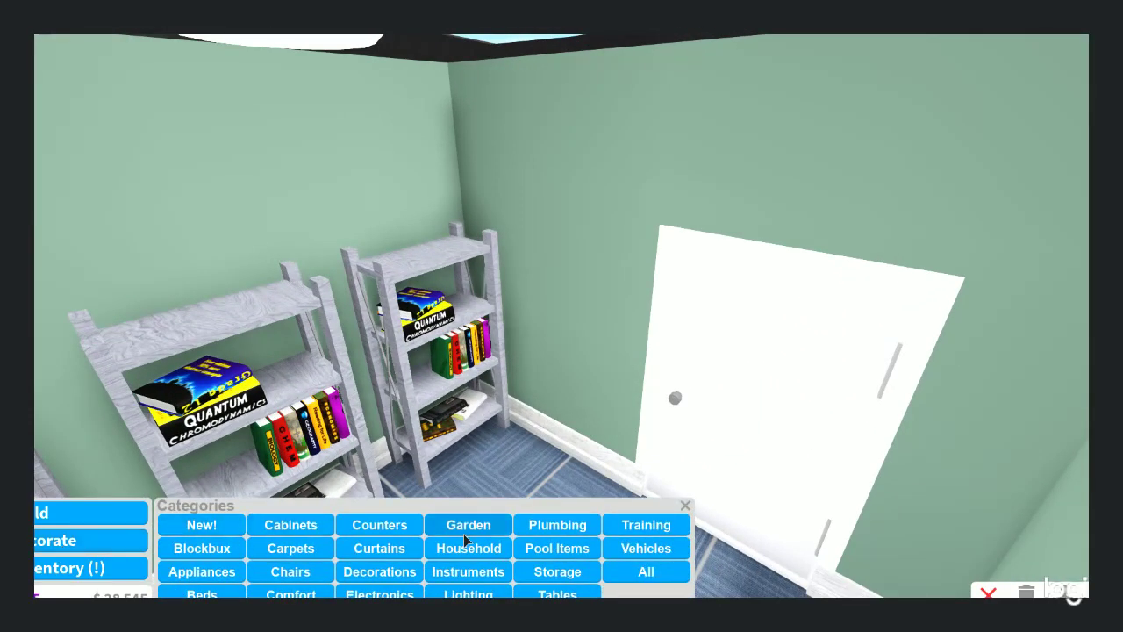
pyautogui.press('Up')
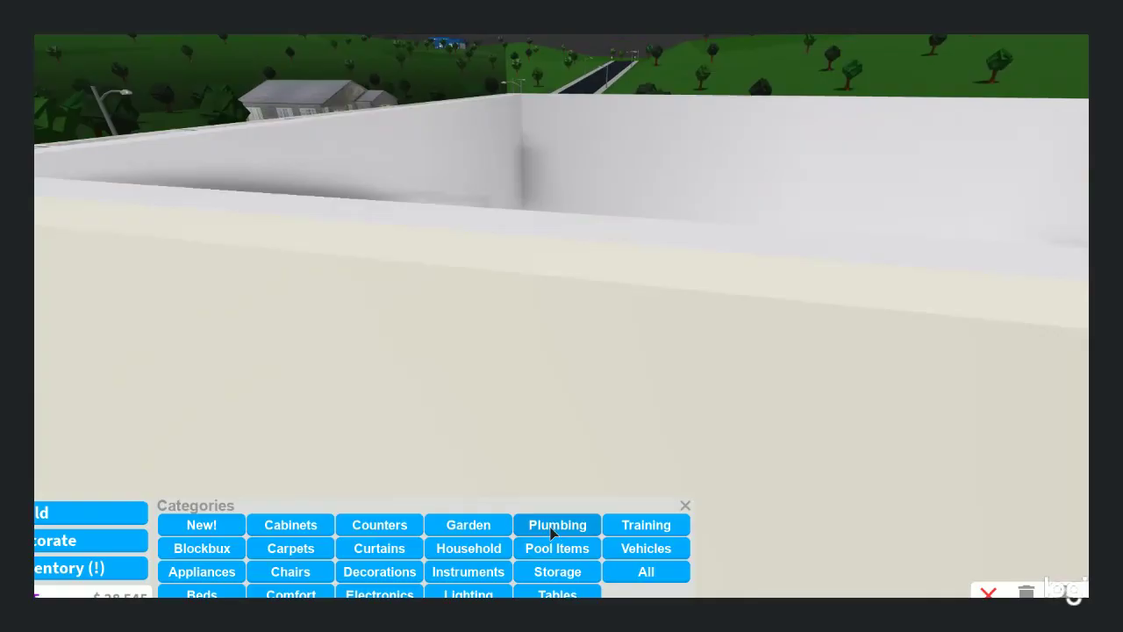
pyautogui.click(551, 531)
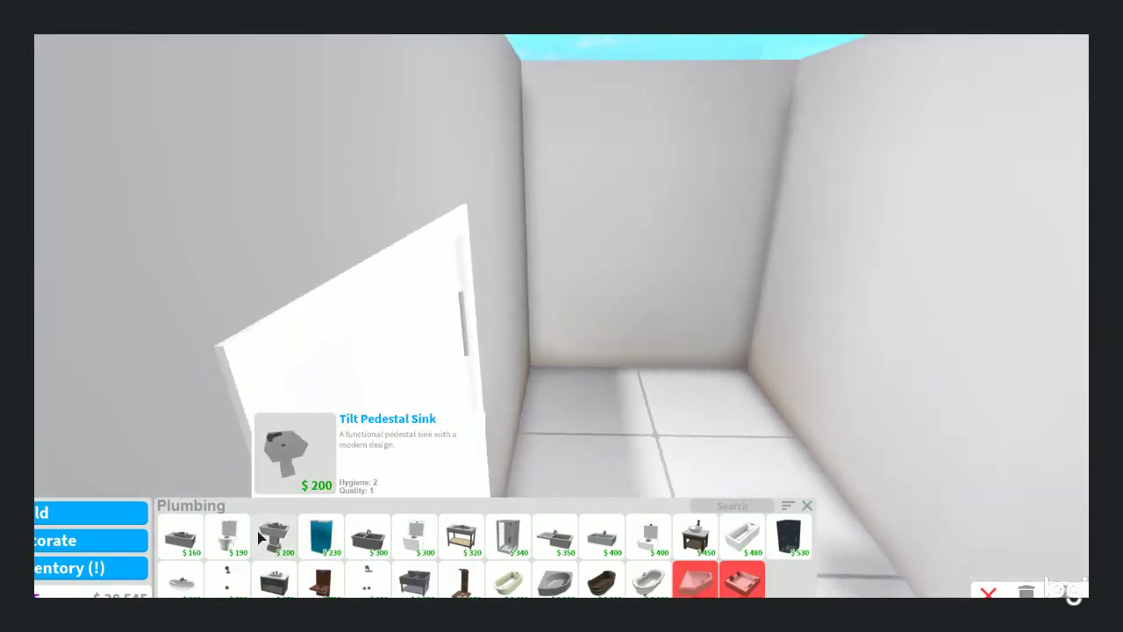
pyautogui.click(274, 537)
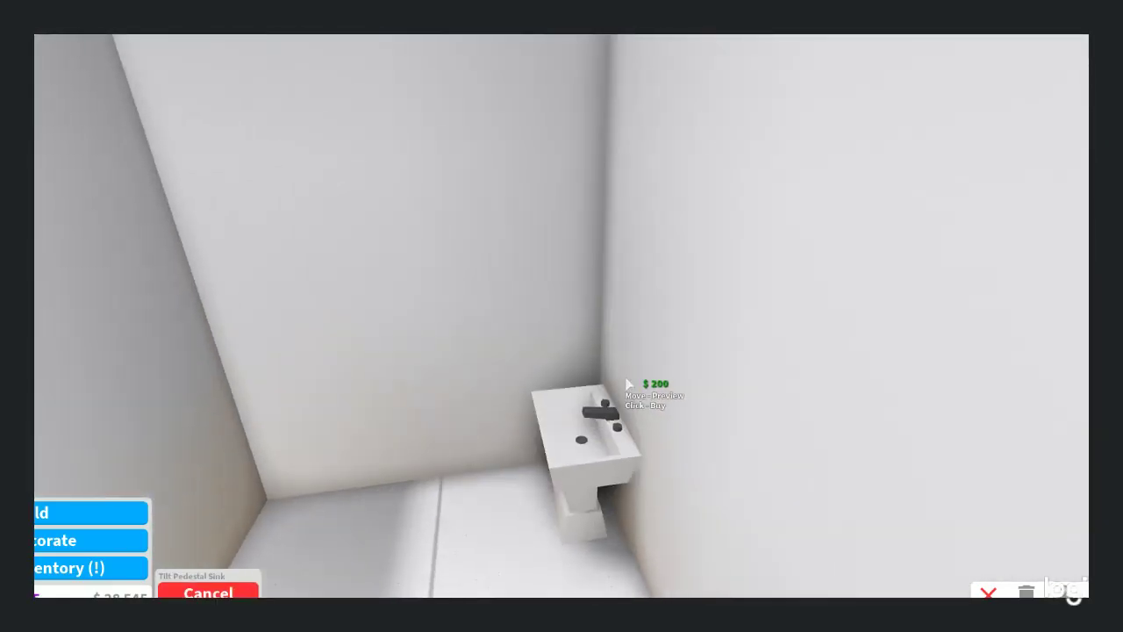
pyautogui.click(215, 594)
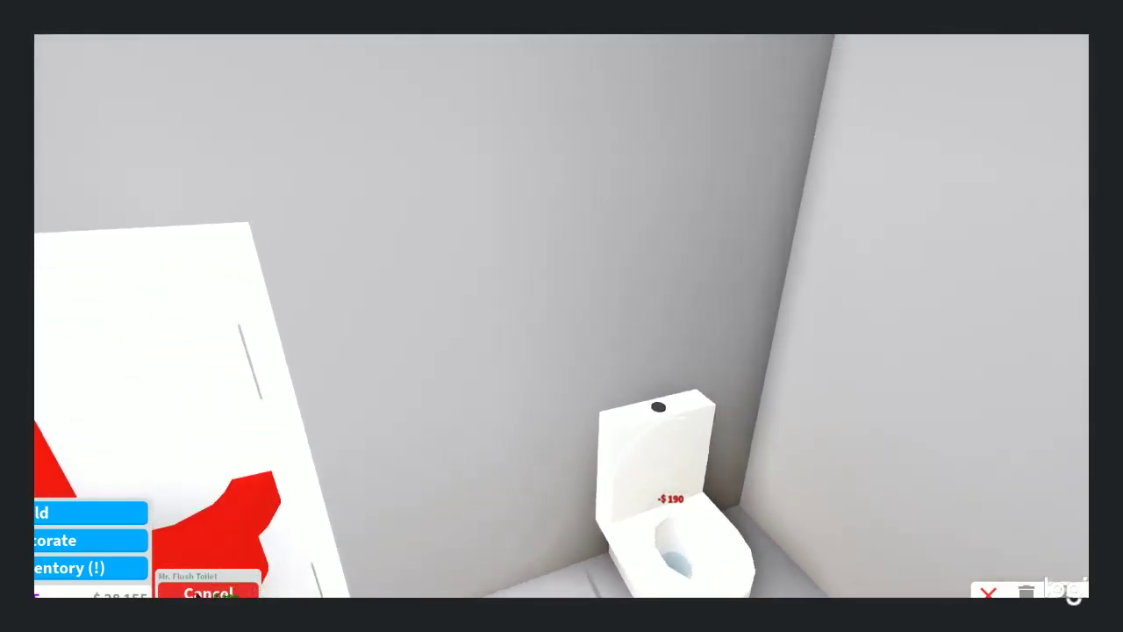
pyautogui.click(215, 593)
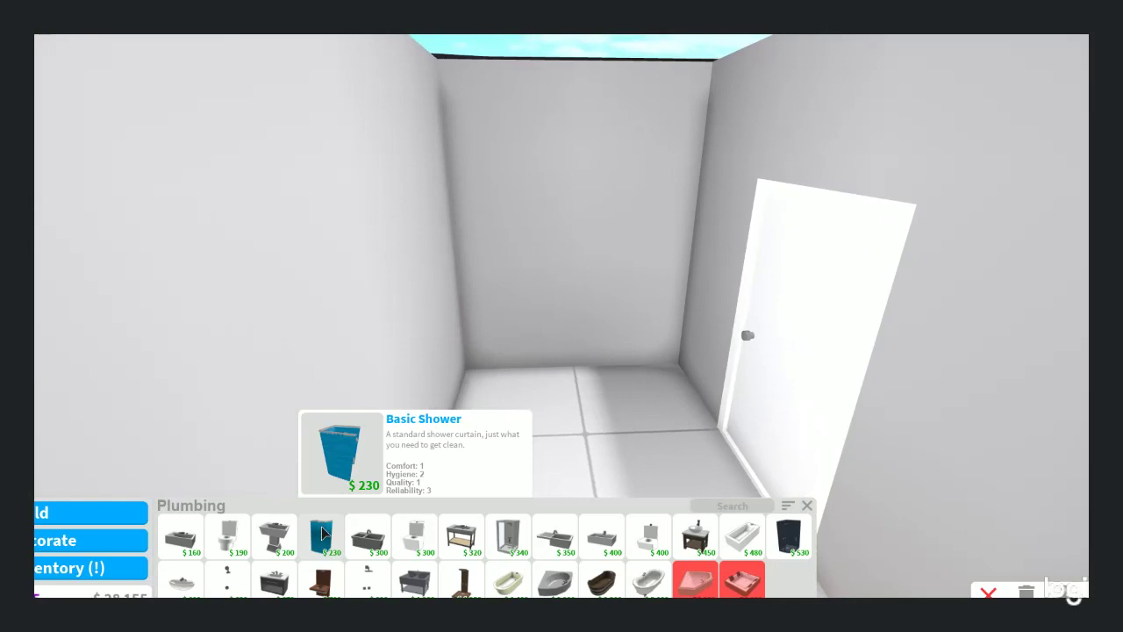
# Try the Basic Shower, then switch to previewing the $340 Hygienic Shower
pyautogui.click(322, 533)
pyautogui.scroll(3, 580, 375)
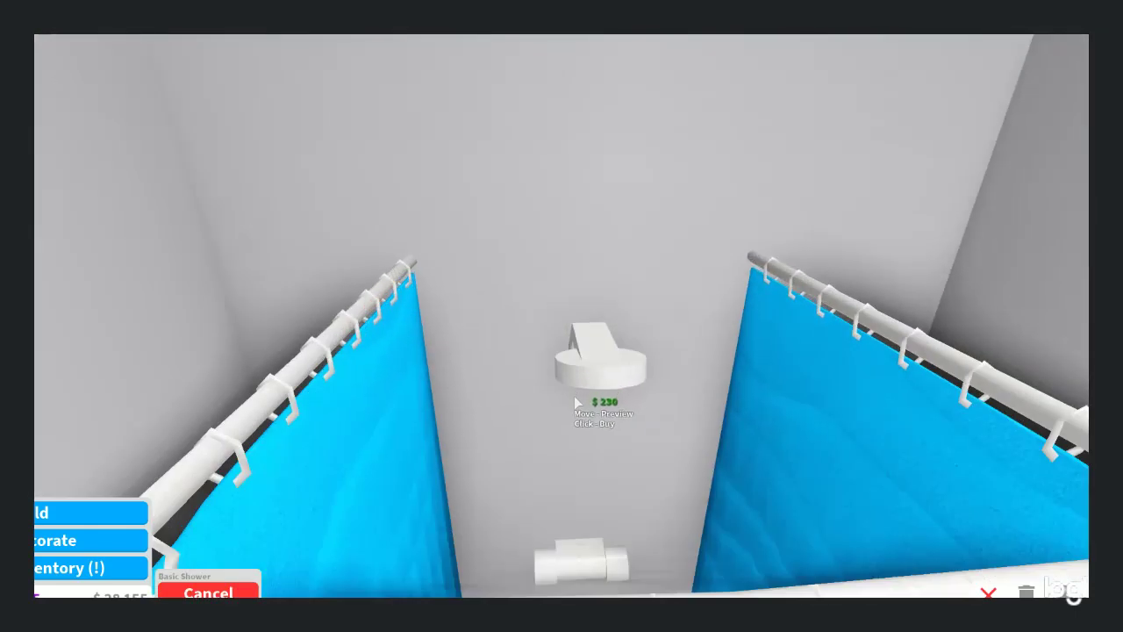
pyautogui.scroll(2, 571, 402)
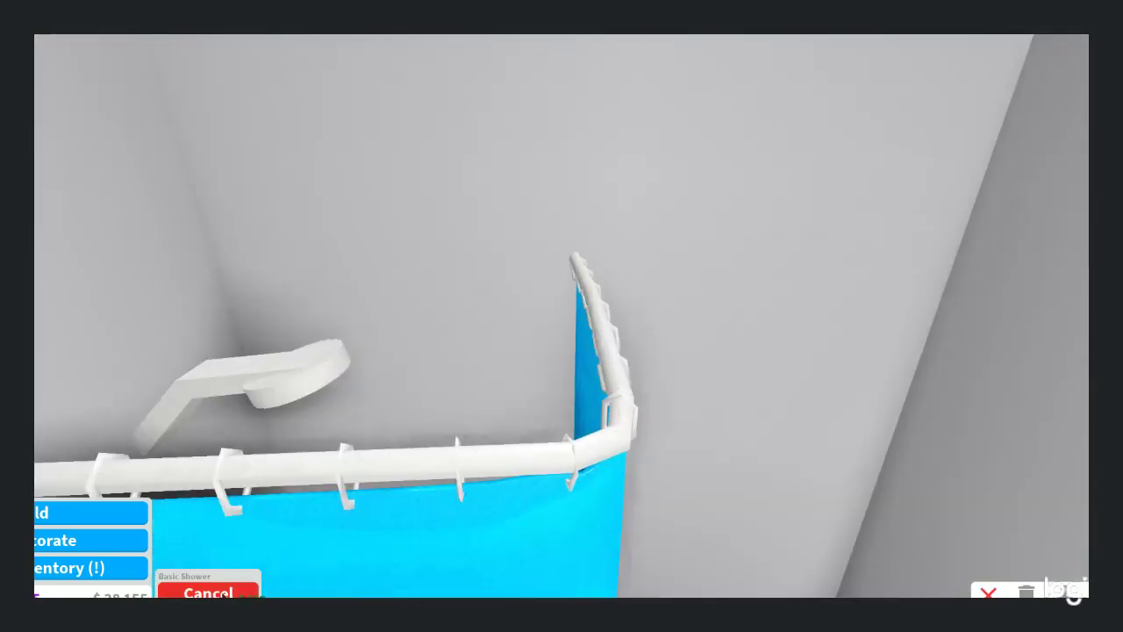
pyautogui.click(228, 593)
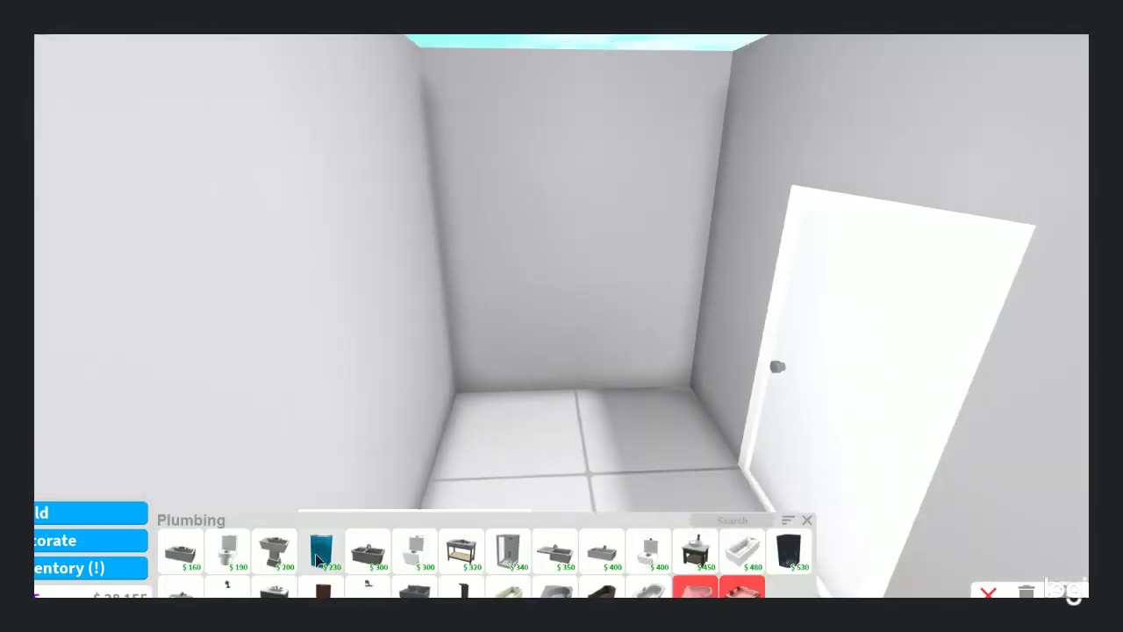
pyautogui.click(508, 536)
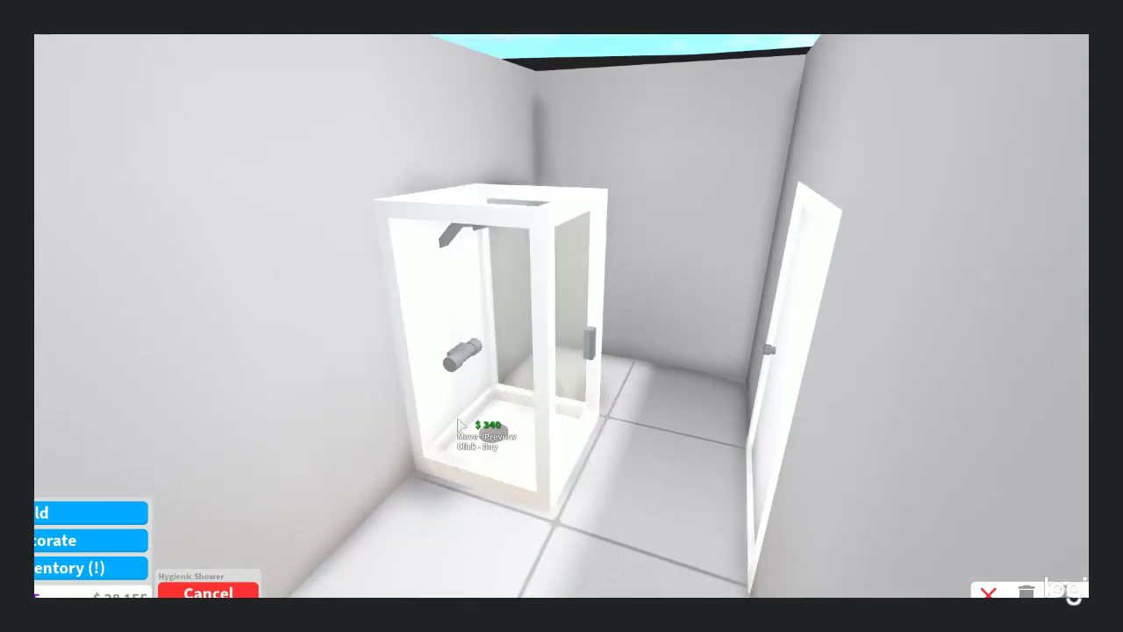
pyautogui.scroll(2, 449, 386)
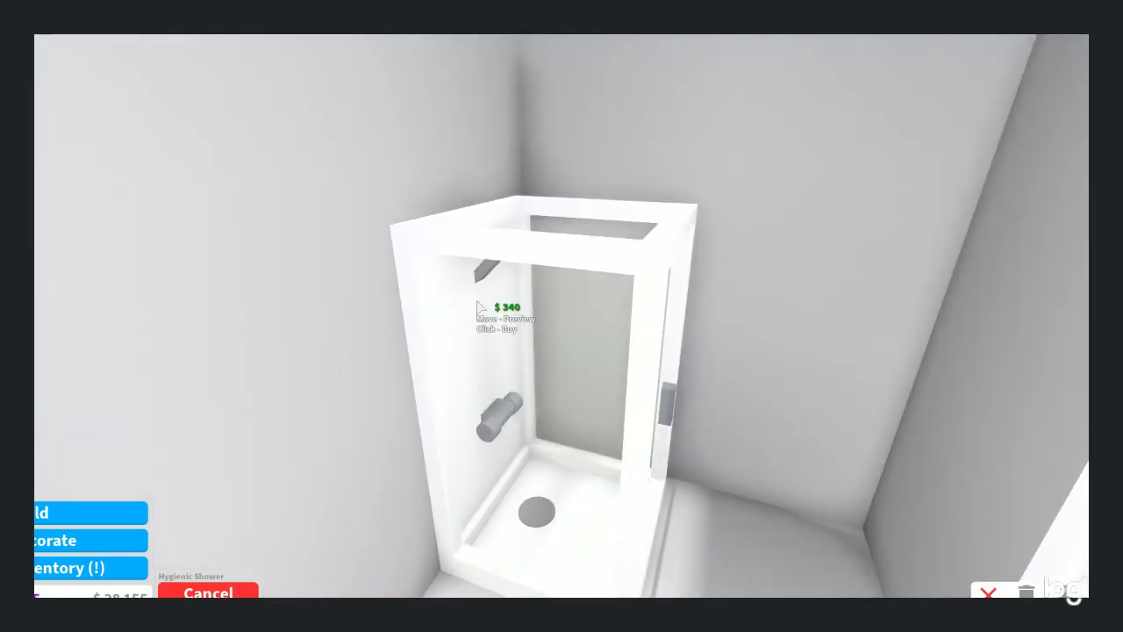
# Place the Hygienic Shower in the corner and repaint the bathroom floor Cloudy grey for $50
pyautogui.click(488, 302)
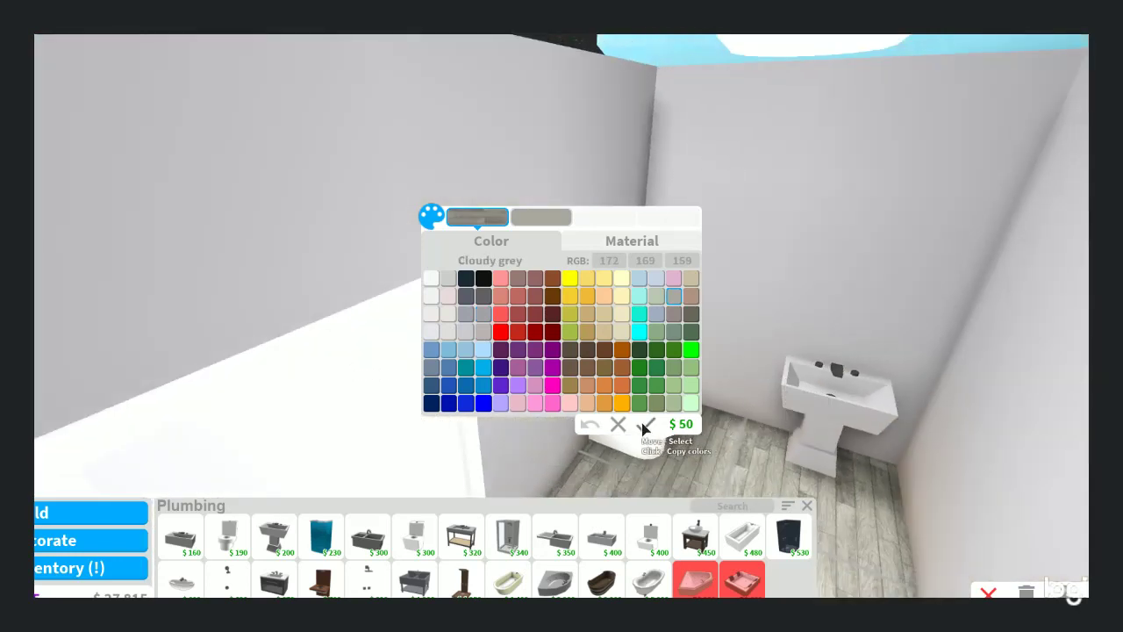
pyautogui.click(646, 425)
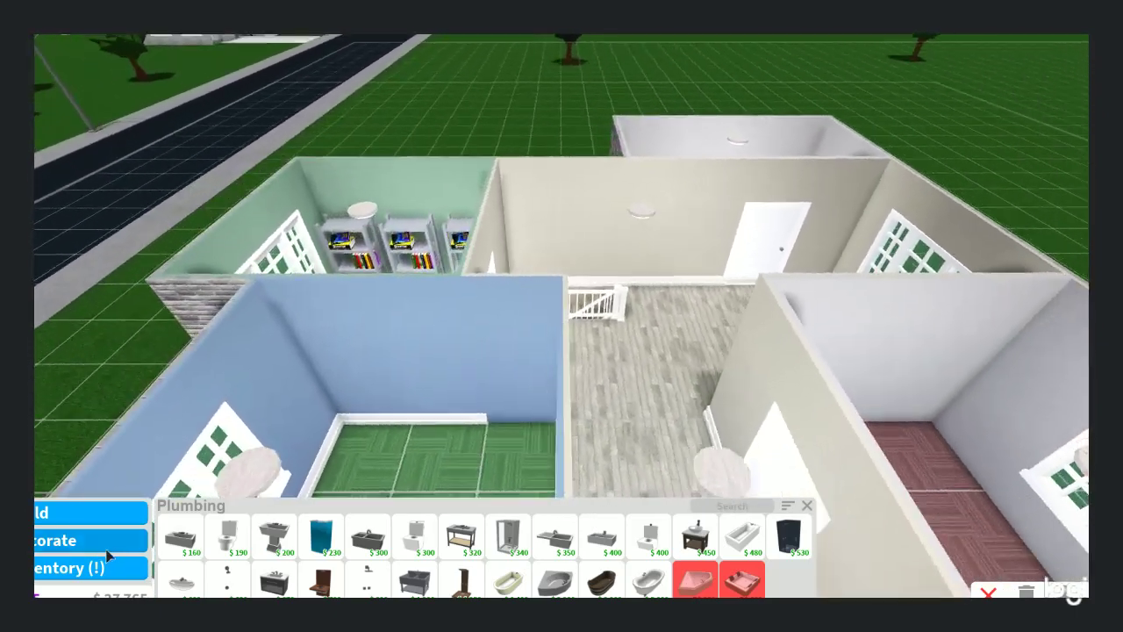
# Place a Wall Light Switch from the Lighting items beside the room's door
pyautogui.click(131, 517)
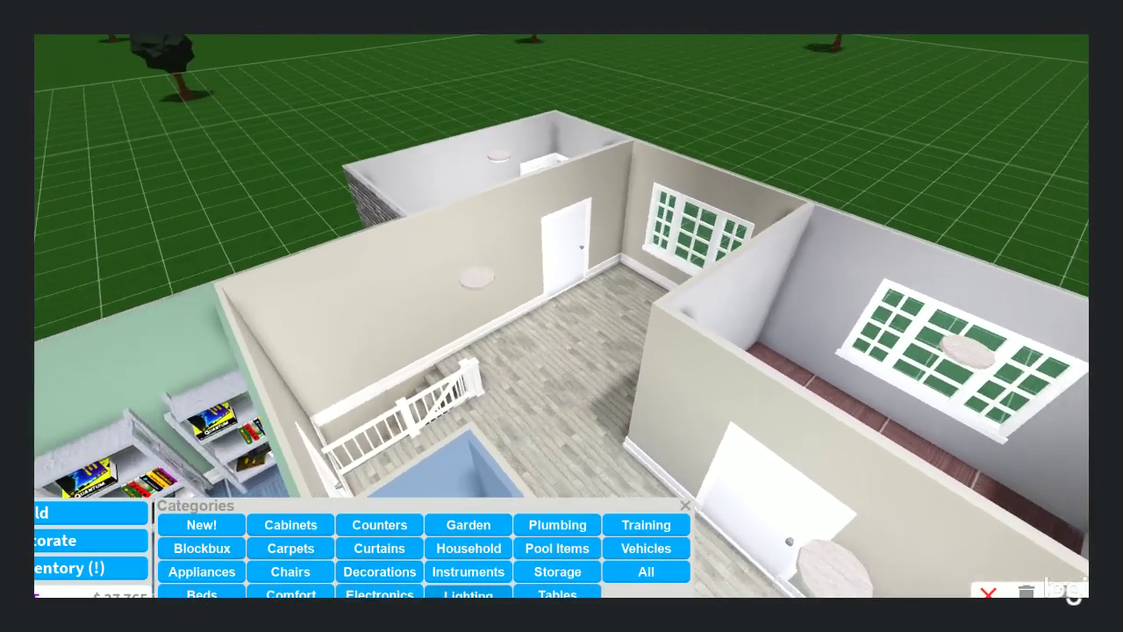
pyautogui.click(469, 595)
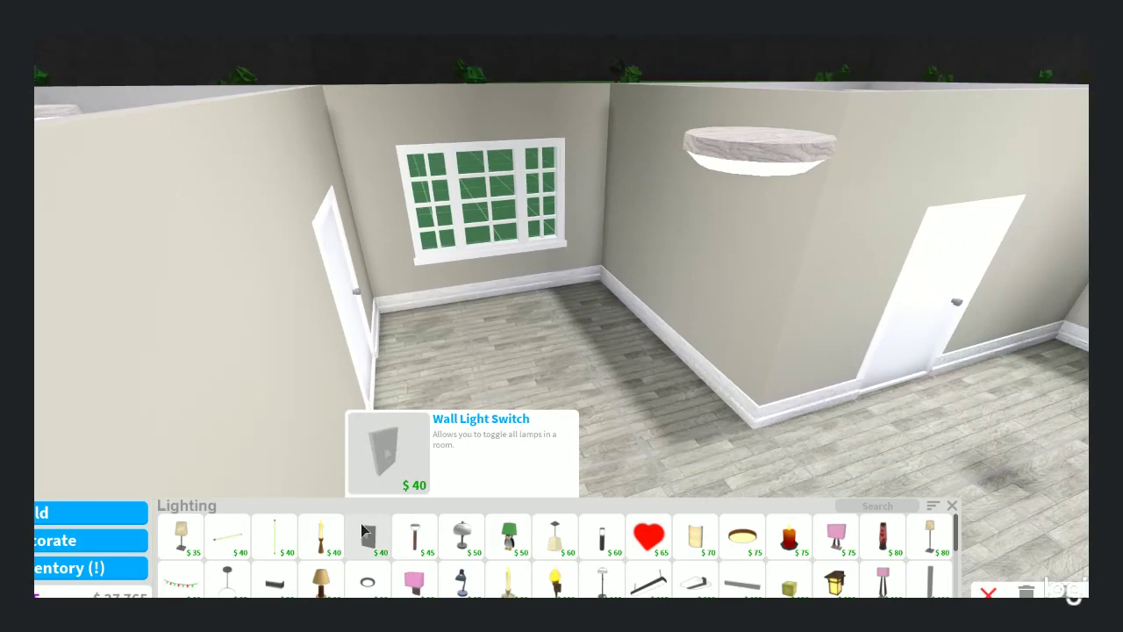
pyautogui.click(369, 537)
pyautogui.click(593, 281)
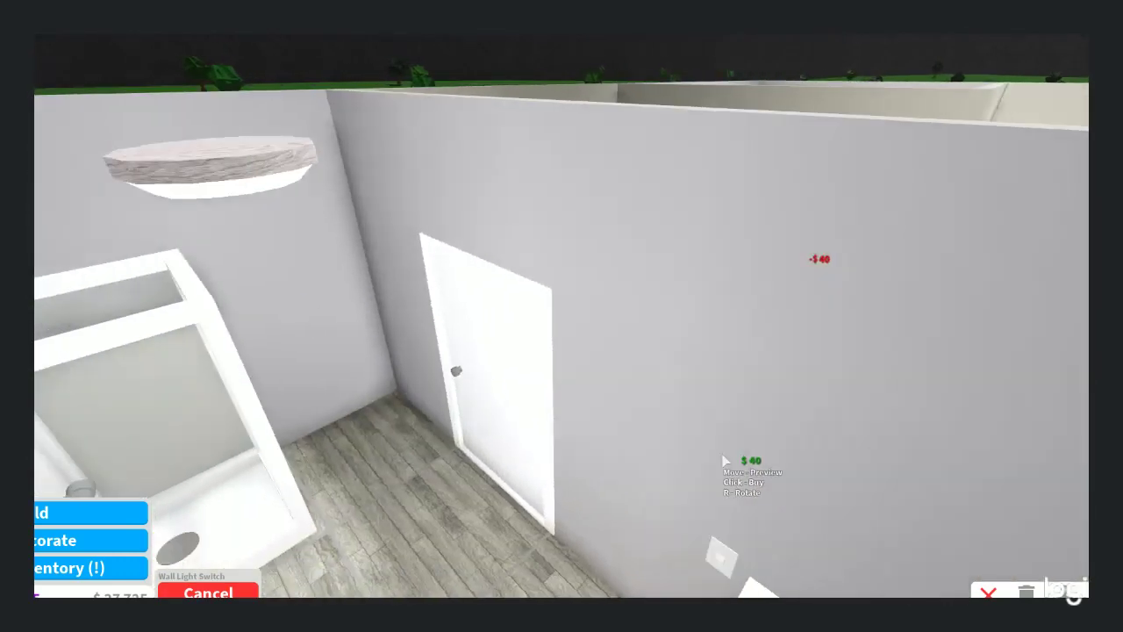
# Move through the red, blue, green bookshelf, grey and bathroom rooms to check their walls
pyautogui.press('w')
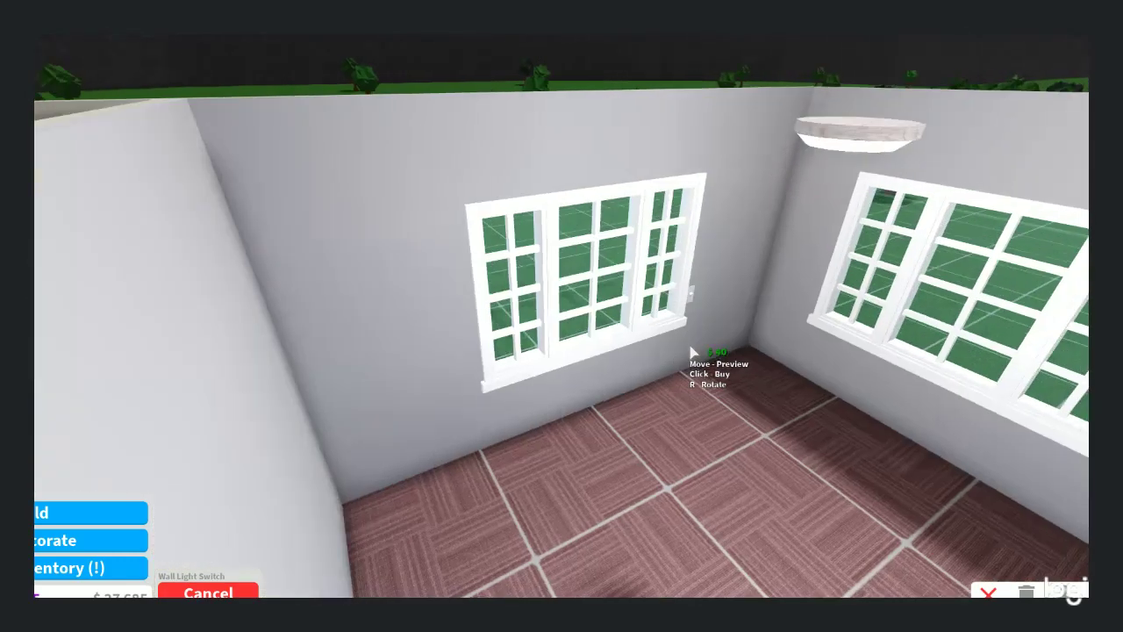
pyautogui.press('s')
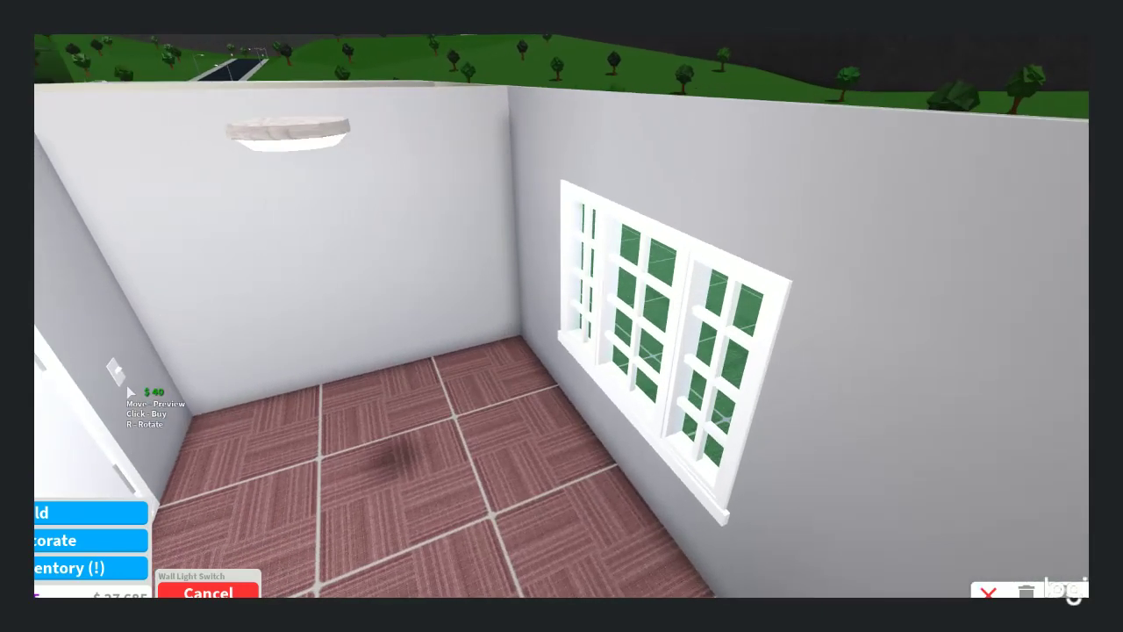
pyautogui.press('a')
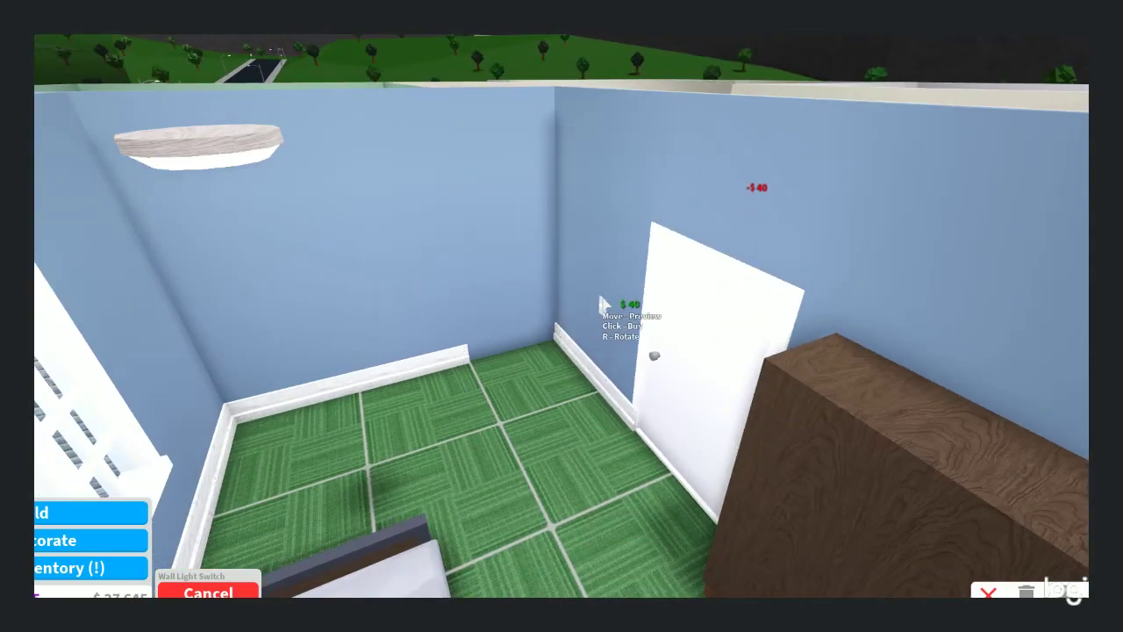
pyautogui.press('w')
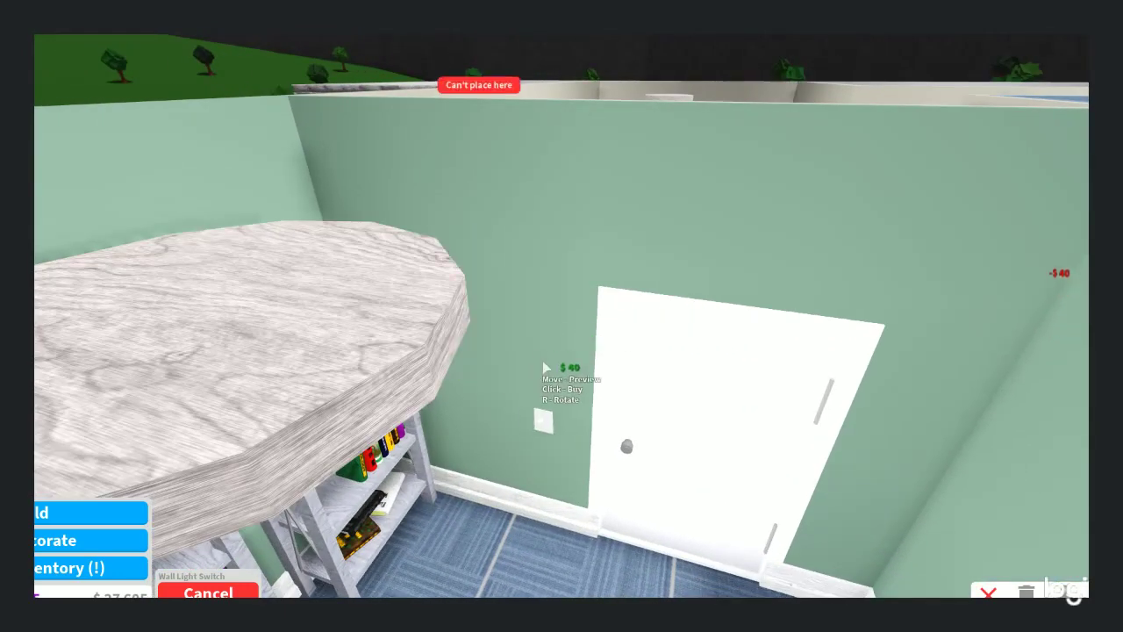
pyautogui.press('s')
pyautogui.press('Escape')
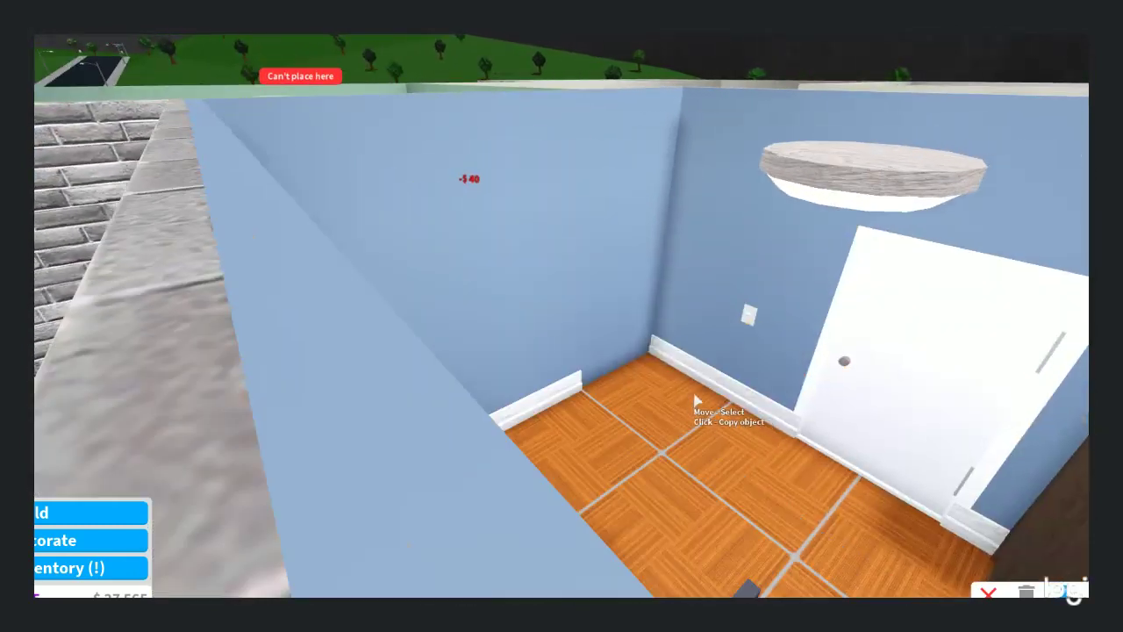
pyautogui.press('d')
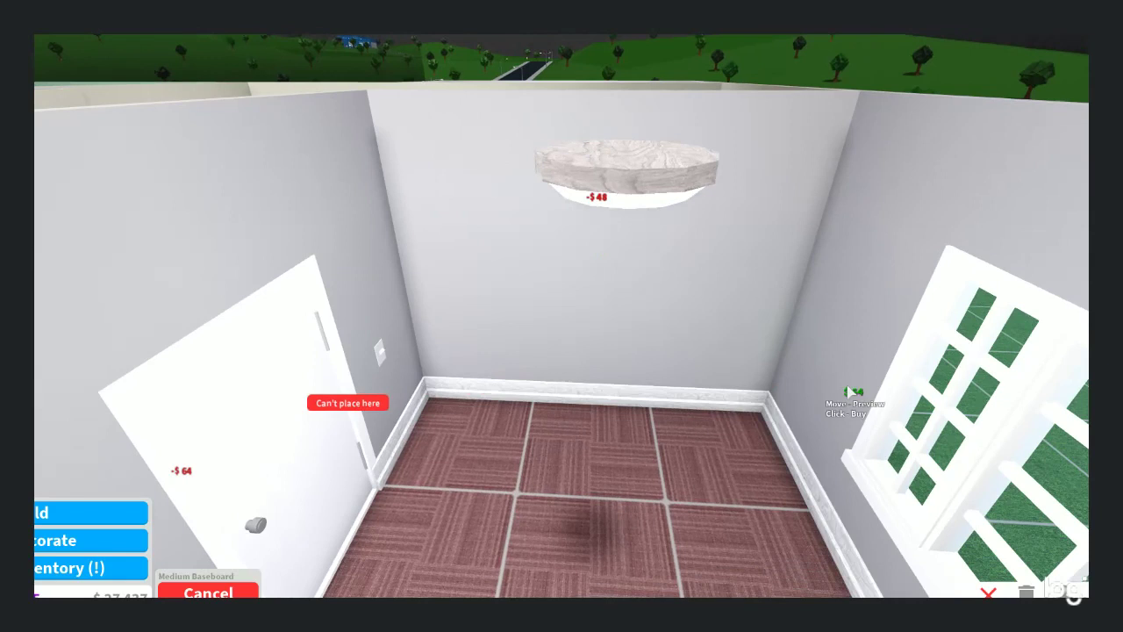
pyautogui.press('d')
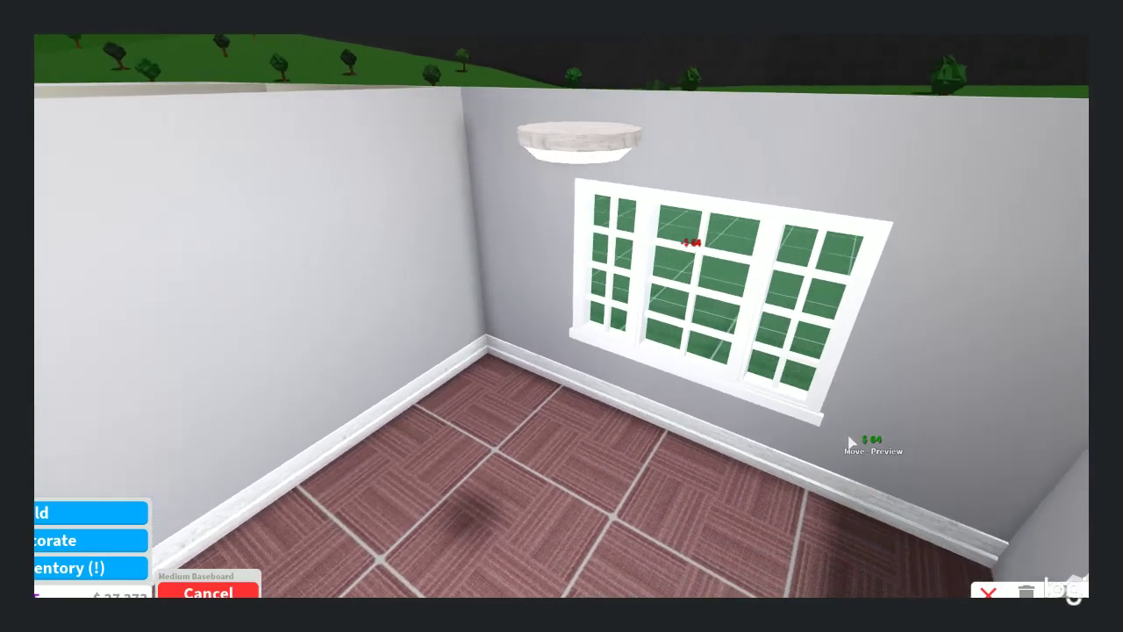
pyautogui.press('d')
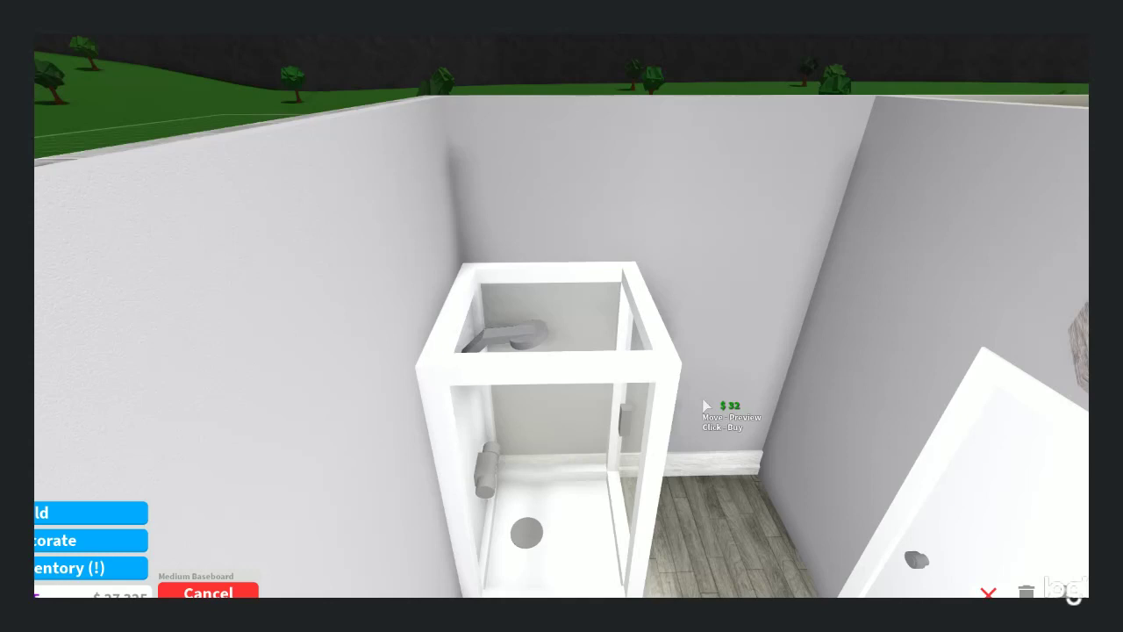
pyautogui.press('d')
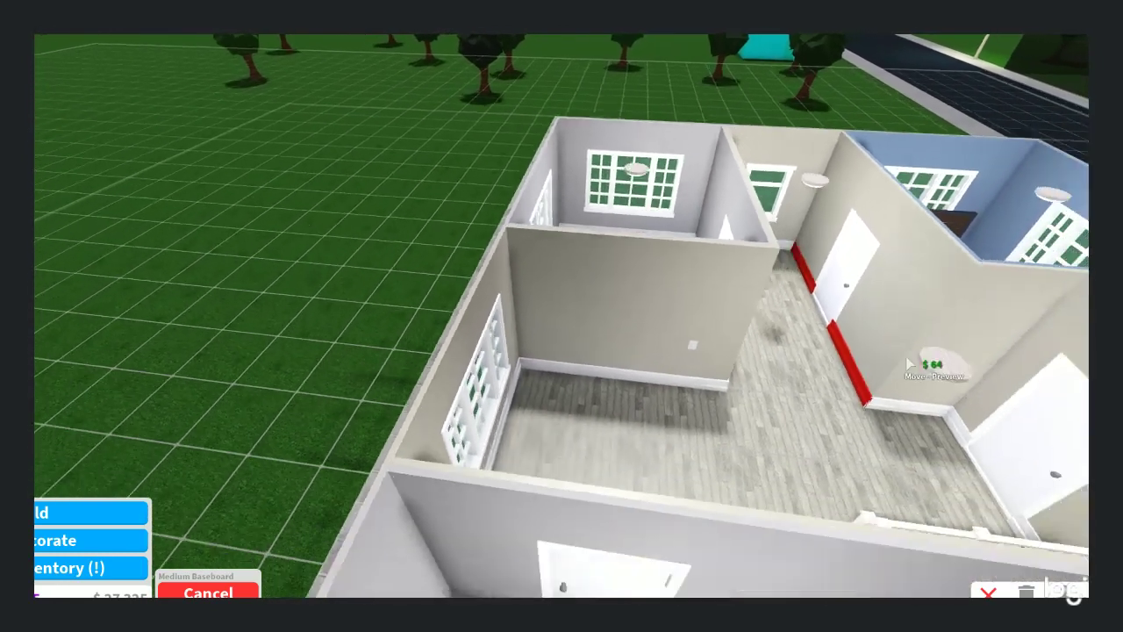
pyautogui.press('d')
pyautogui.press('d')
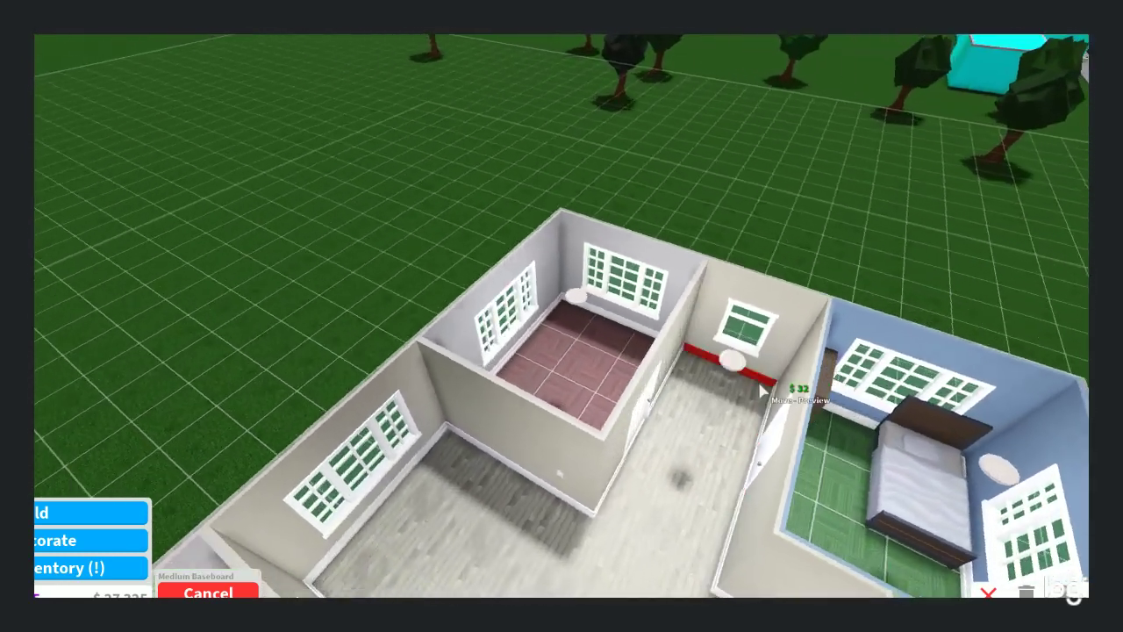
pyautogui.press('d')
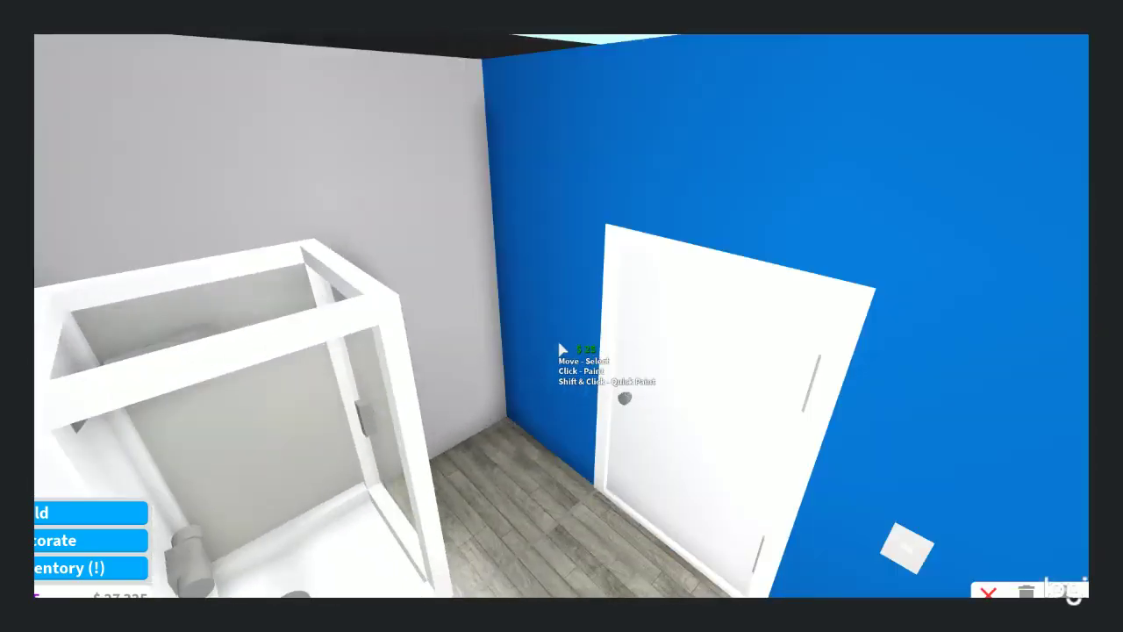
# Paint the bathroom wall Cloudy grey with a Smooth Plastic material
pyautogui.click(559, 351)
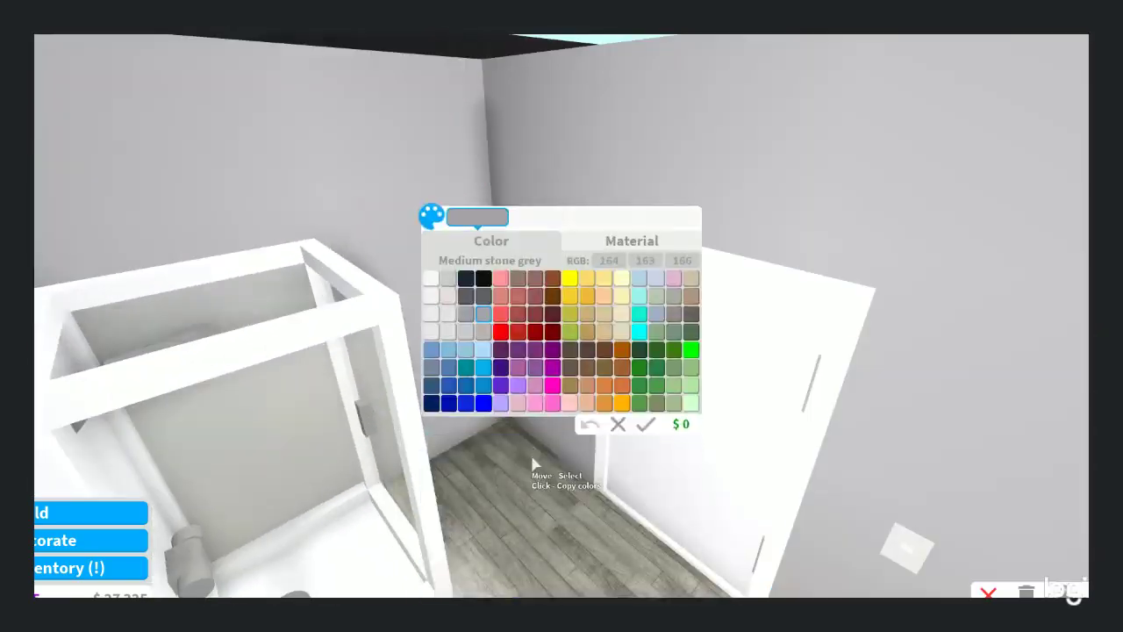
pyautogui.click(451, 337)
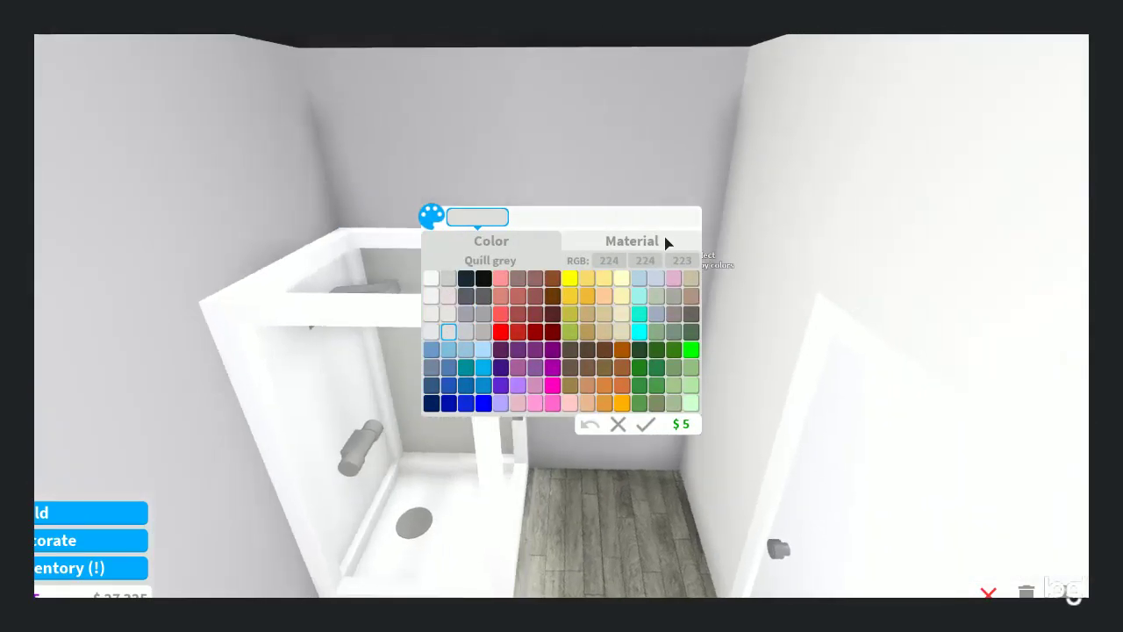
pyautogui.click(631, 241)
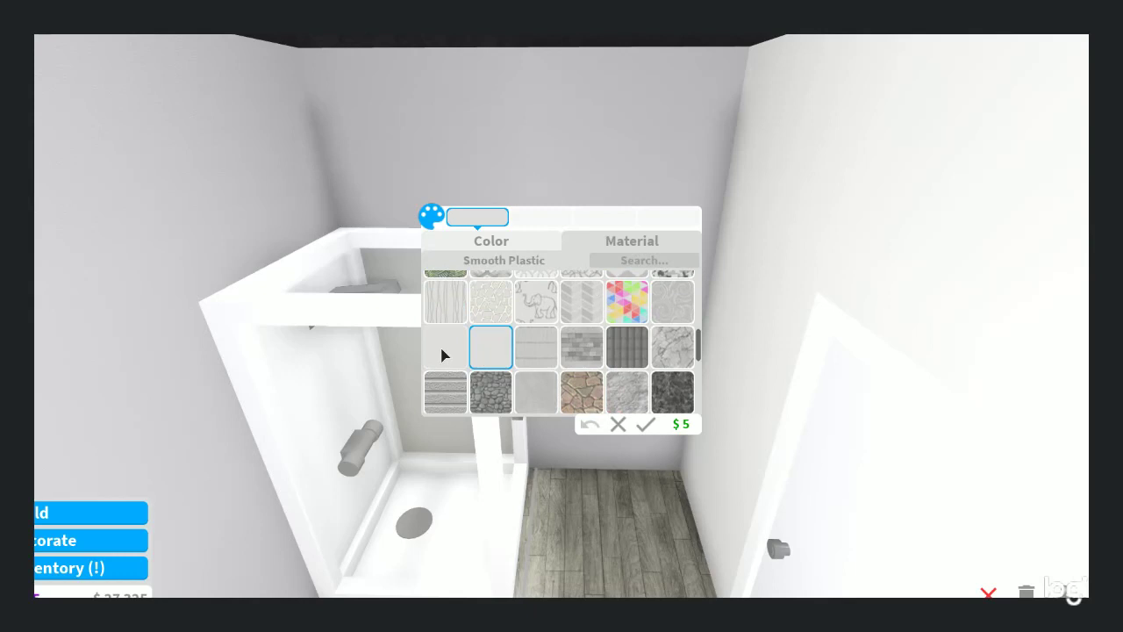
pyautogui.click(445, 347)
pyautogui.click(490, 240)
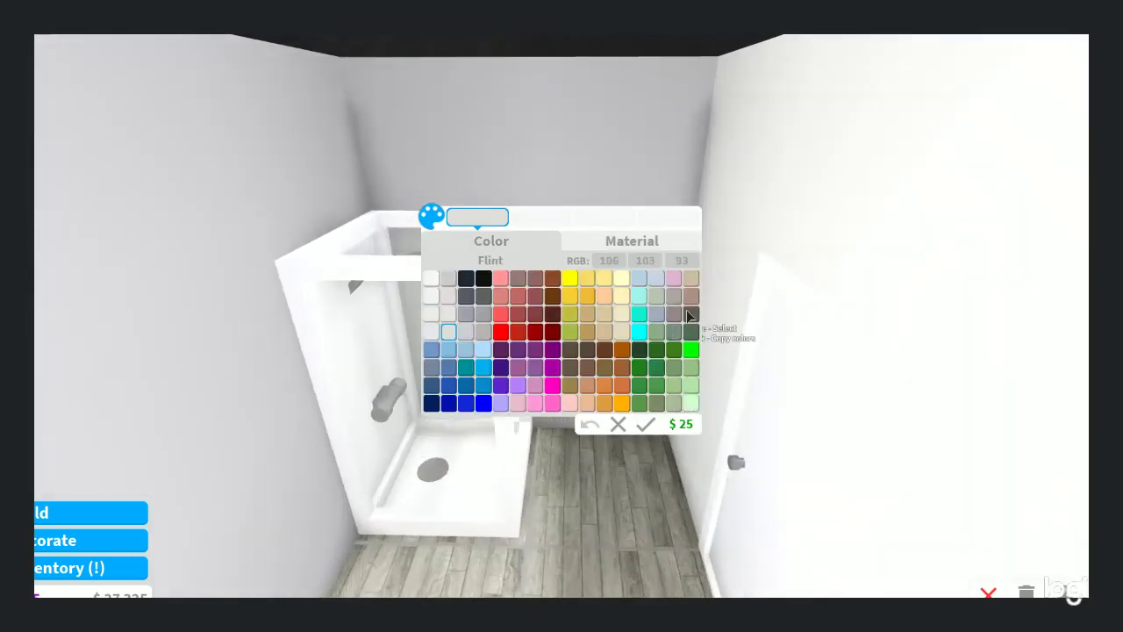
pyautogui.click(676, 303)
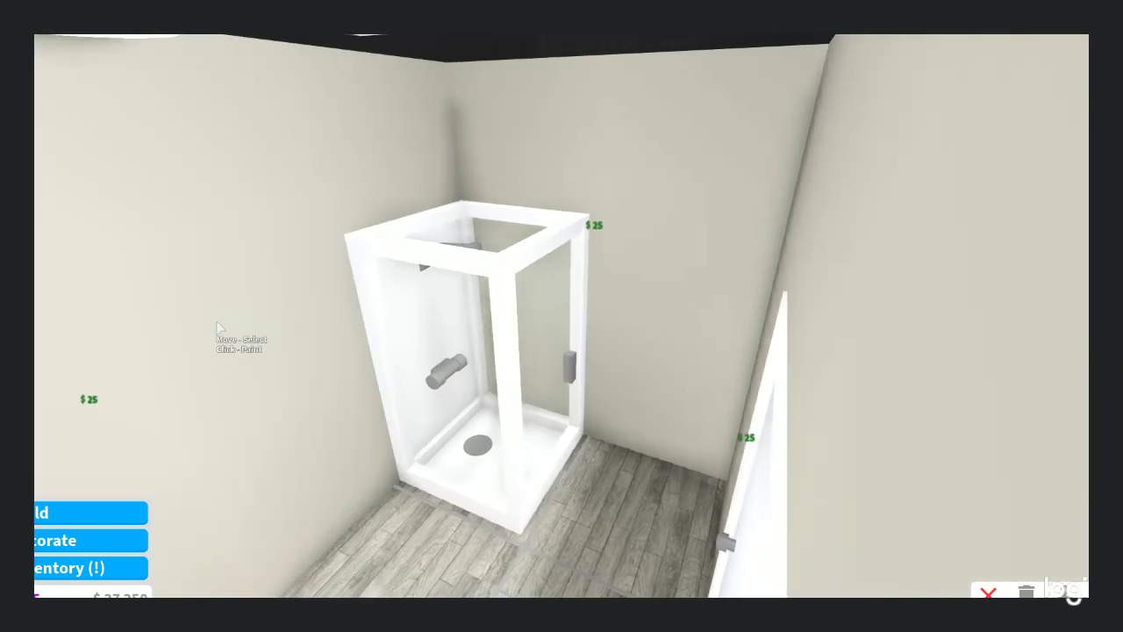
# Preview blue paint on the bathroom wall beside the sink
pyautogui.scroll(5, 191, 389)
pyautogui.scroll(-3, 297, 376)
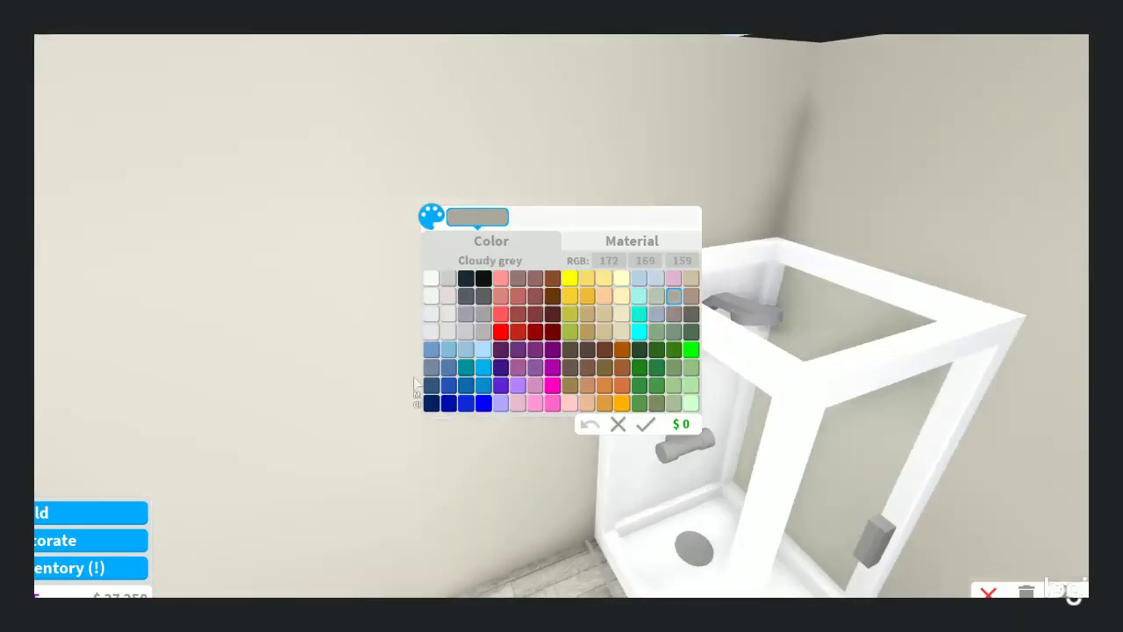
pyautogui.scroll(-2, 196, 477)
pyautogui.scroll(5, 195, 407)
pyautogui.click(205, 354)
pyautogui.scroll(-4, 278, 349)
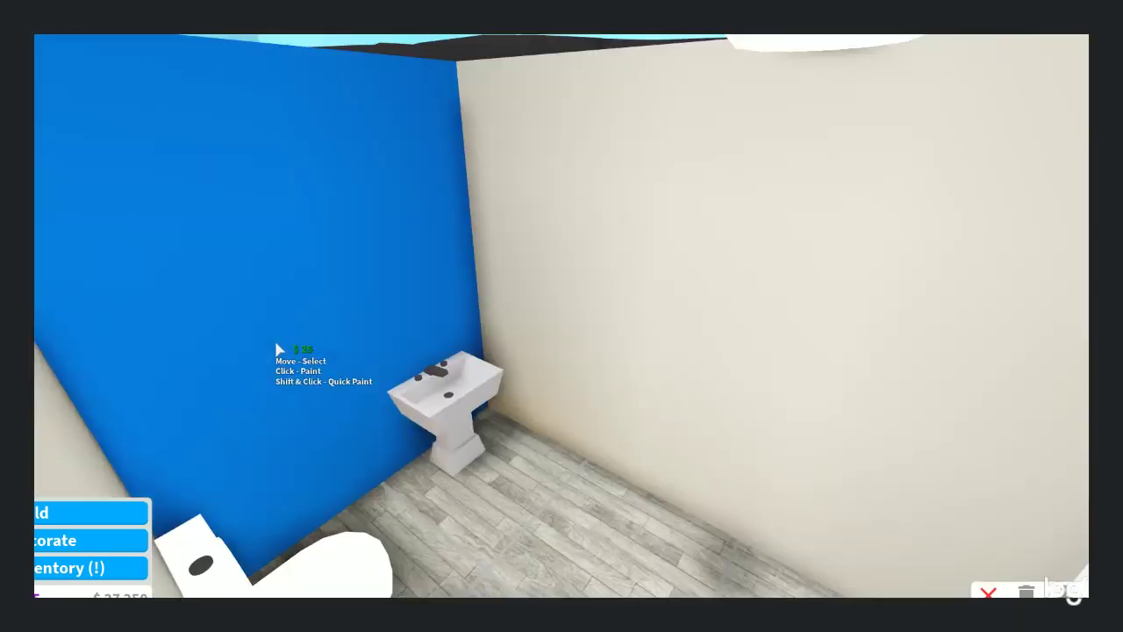
pyautogui.scroll(8, 316, 322)
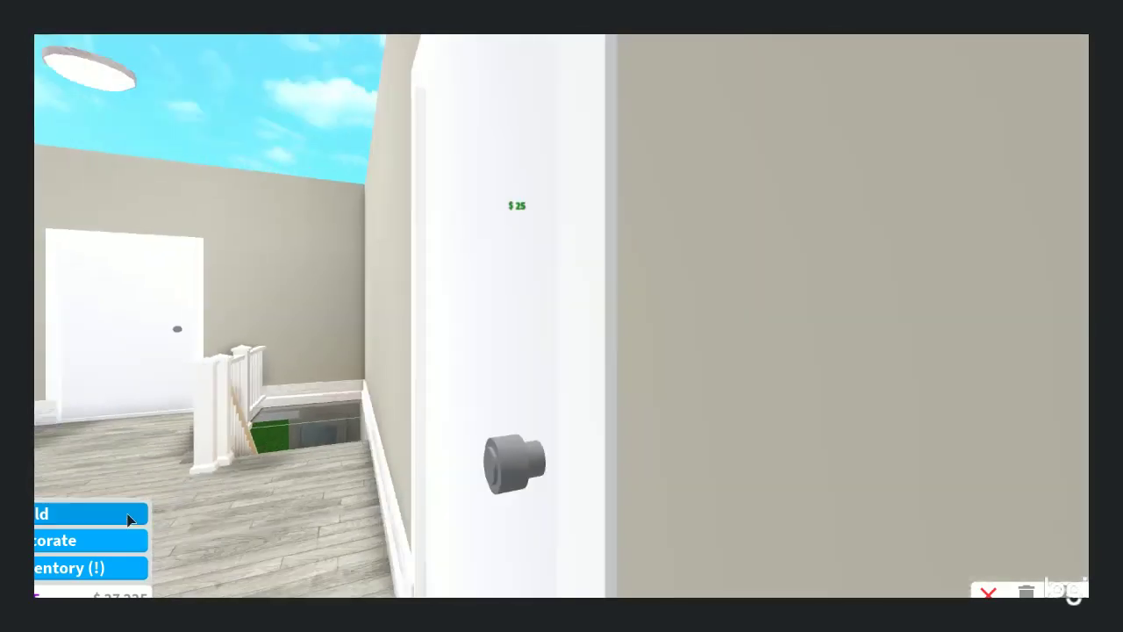
# Pick up the front-wall Large Standard Window and re-place it on the brick wall
pyautogui.click(127, 517)
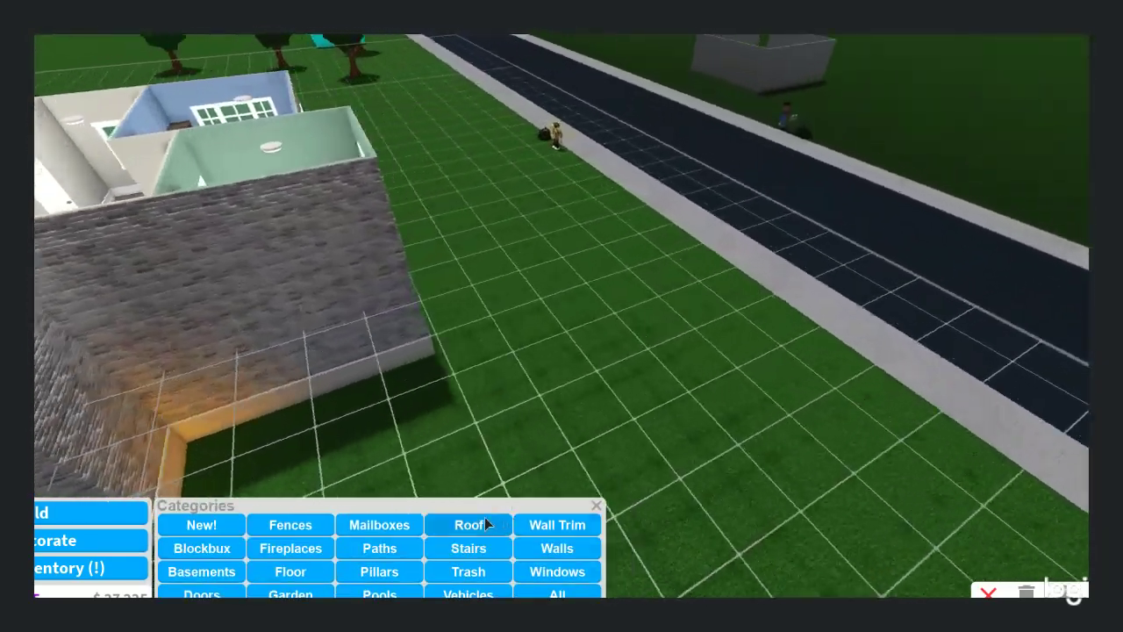
pyautogui.click(485, 524)
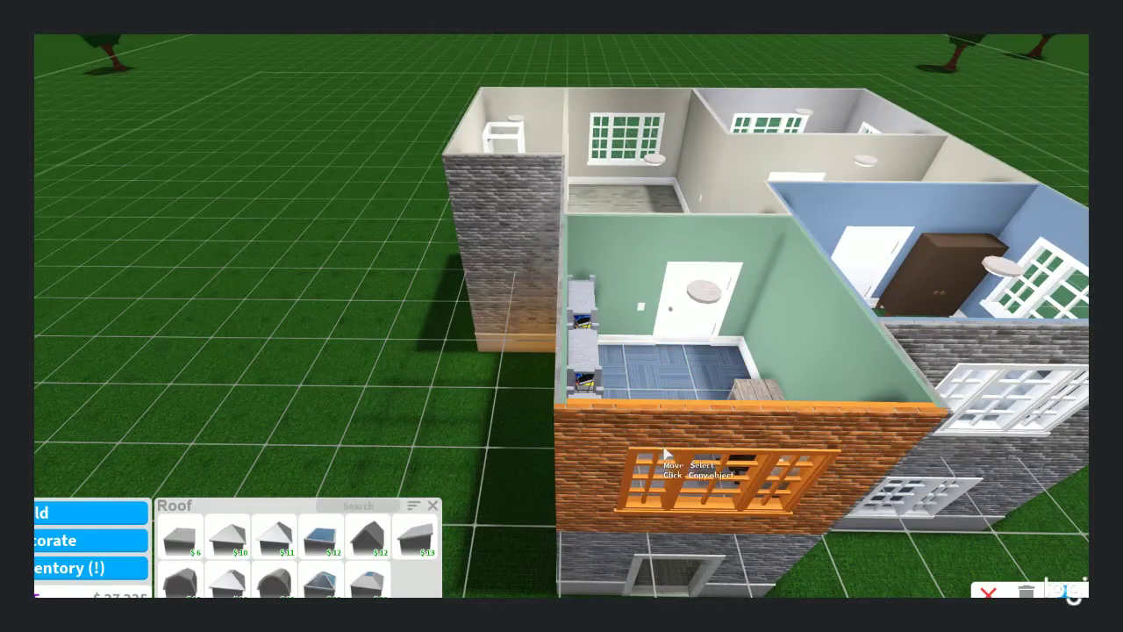
pyautogui.click(693, 447)
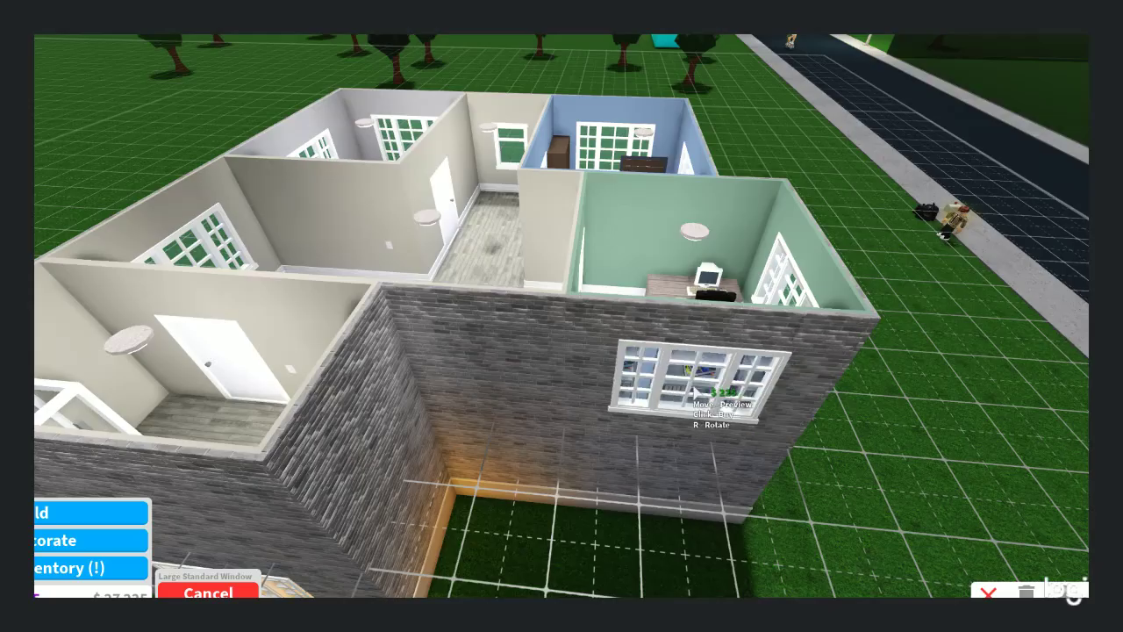
pyautogui.scroll(5, 703, 404)
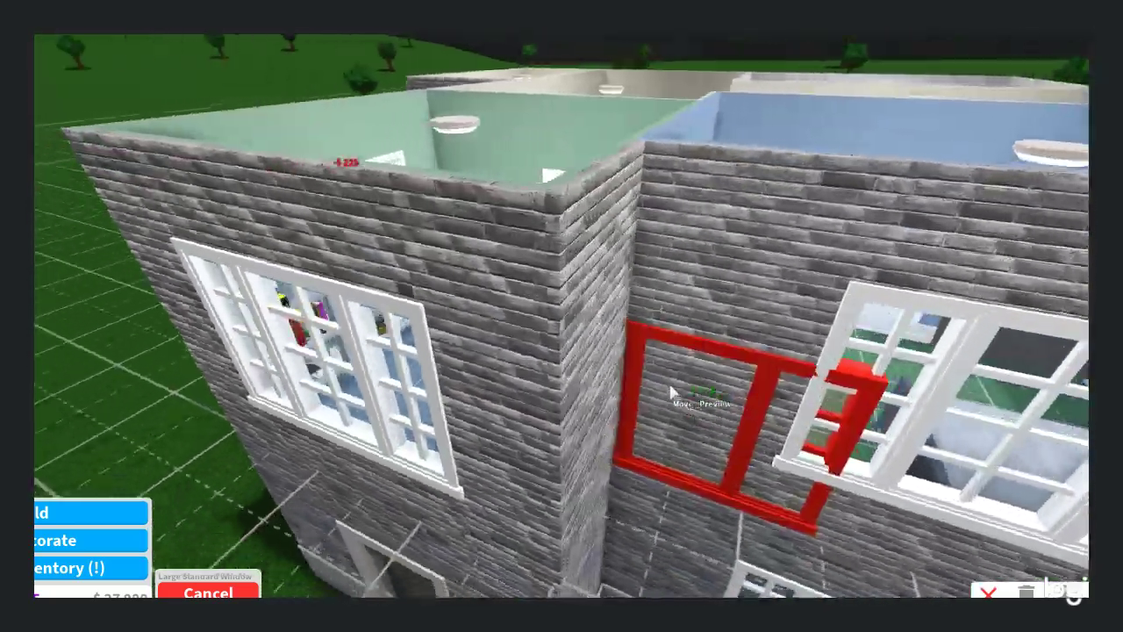
pyautogui.press('Escape')
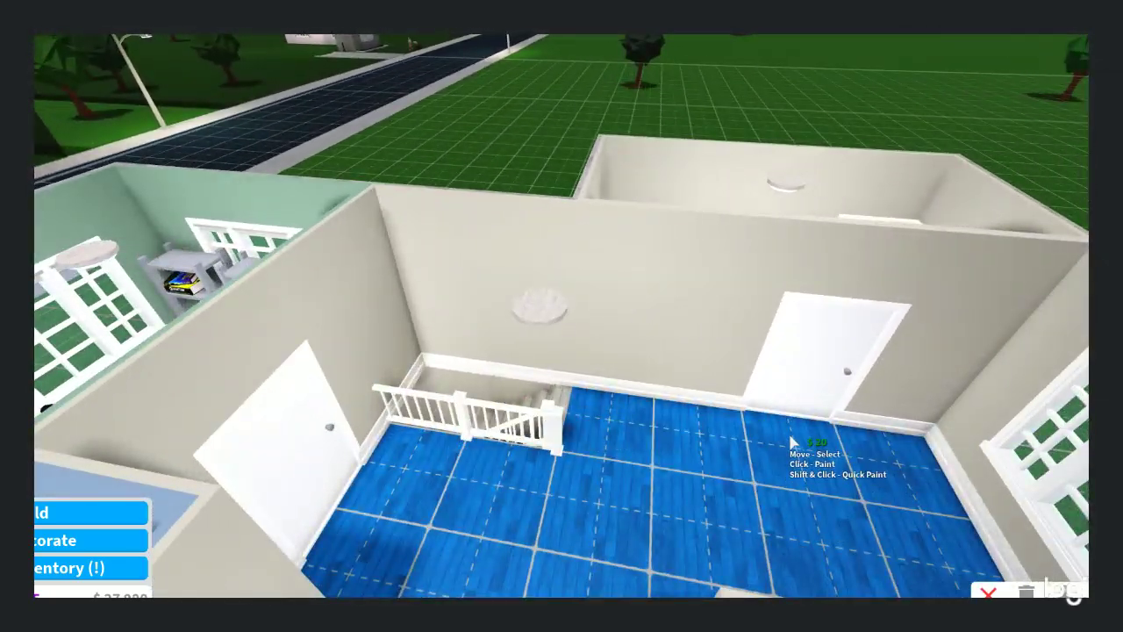
pyautogui.scroll(5, 144, 253)
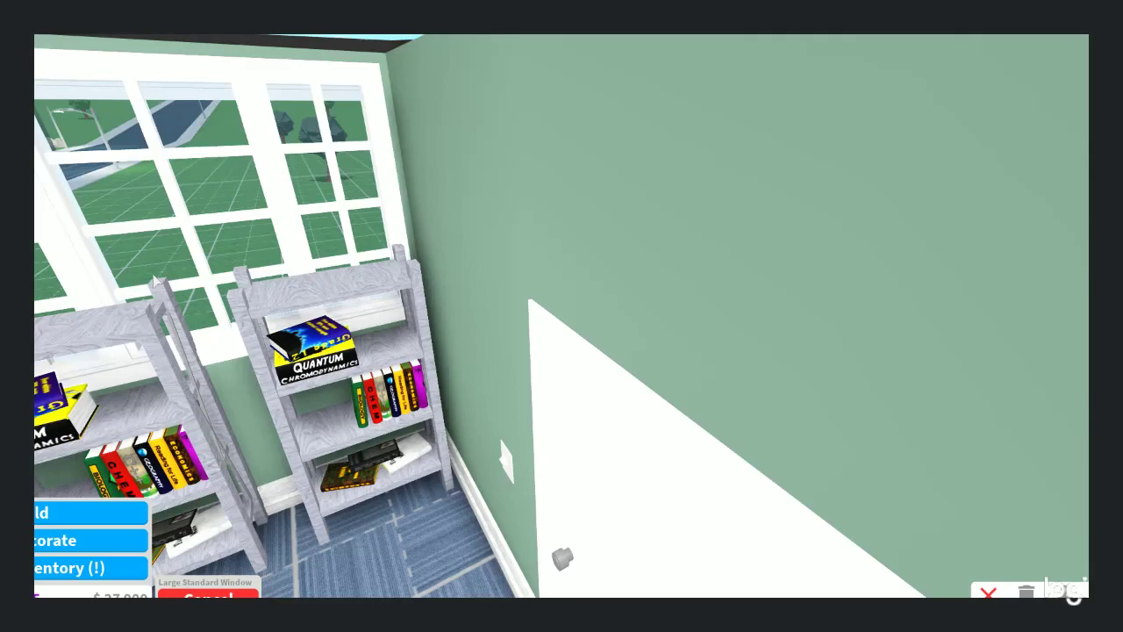
pyautogui.press('Left')
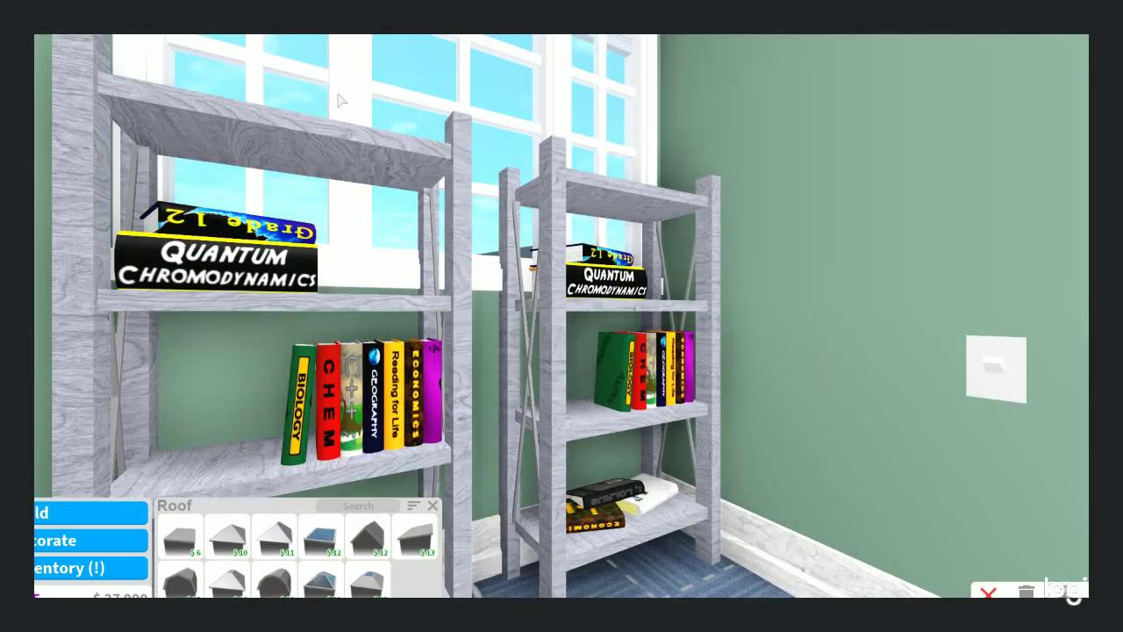
pyautogui.scroll(-5, 340, 100)
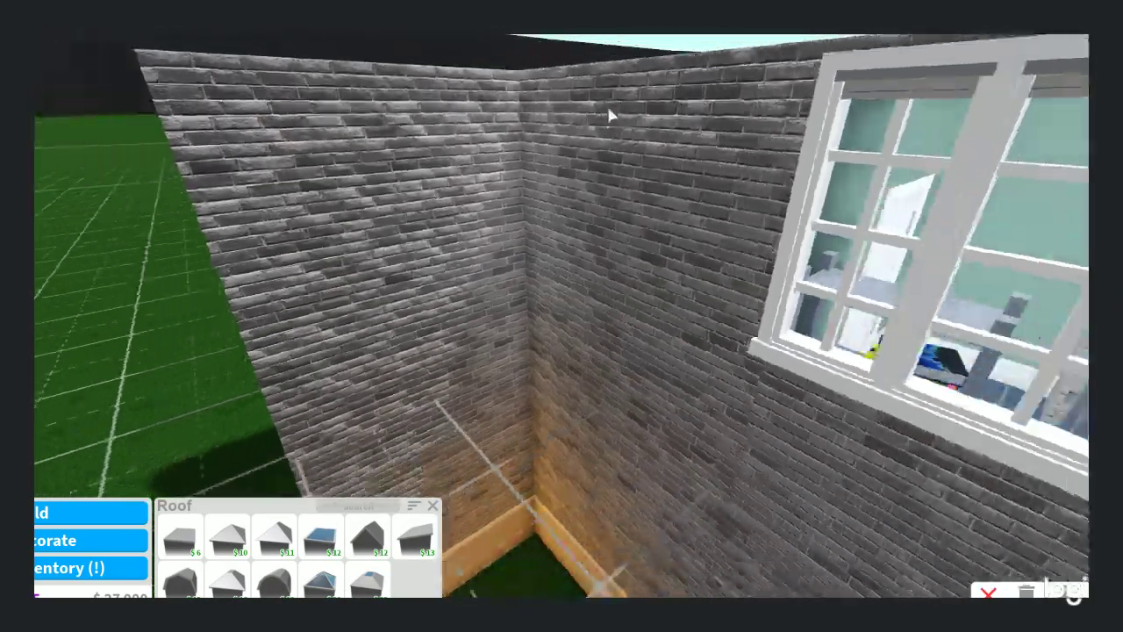
pyautogui.press('Right')
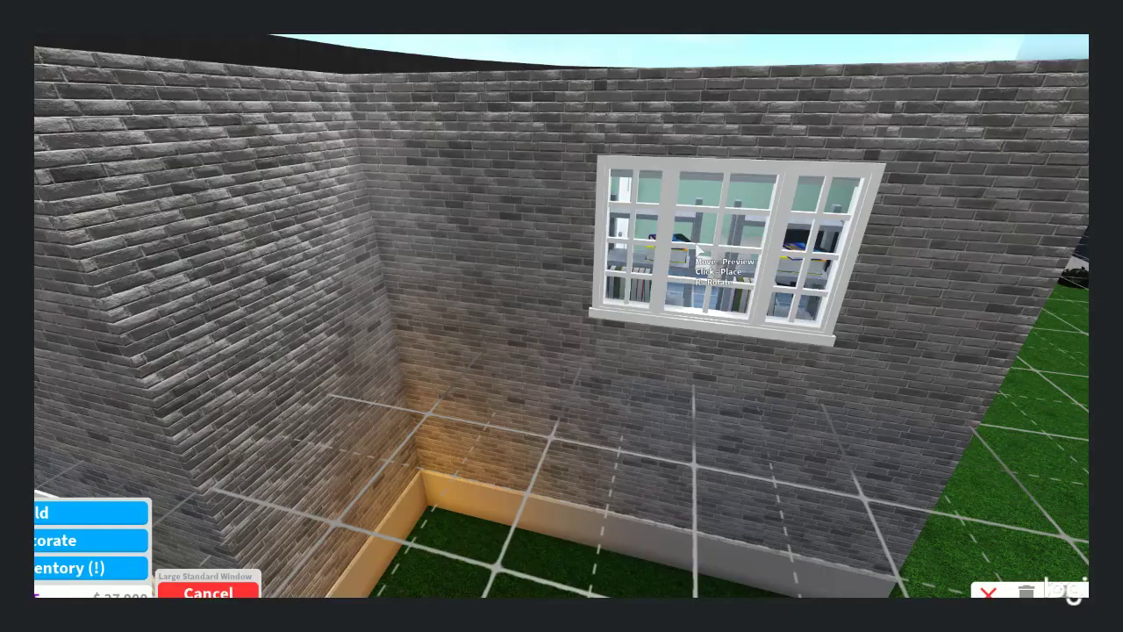
pyautogui.click(698, 250)
pyautogui.scroll(-4, 627, 269)
# Choose the Gable Roof from the Roof catalogue
pyautogui.press('w')
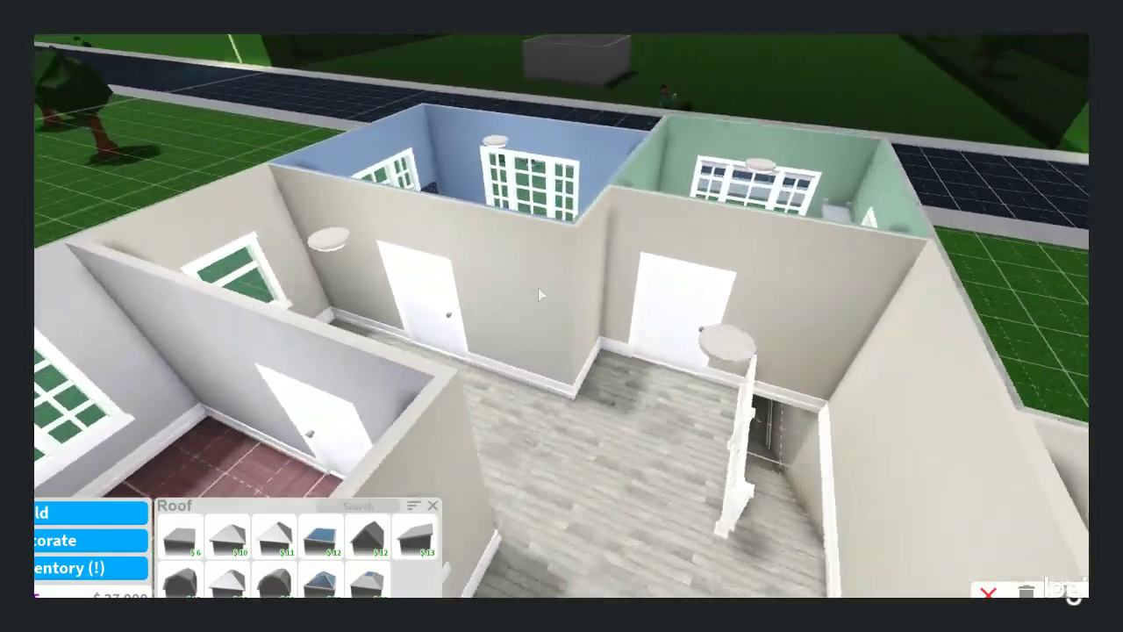
pyautogui.press('w')
pyautogui.scroll(5, 511, 280)
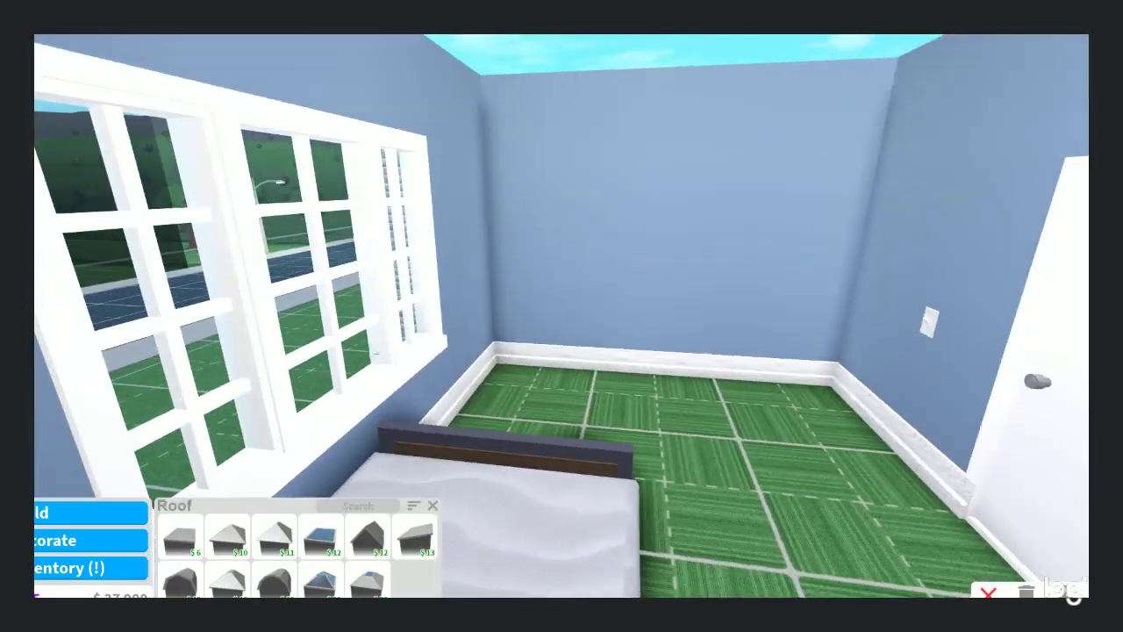
pyautogui.press('Left')
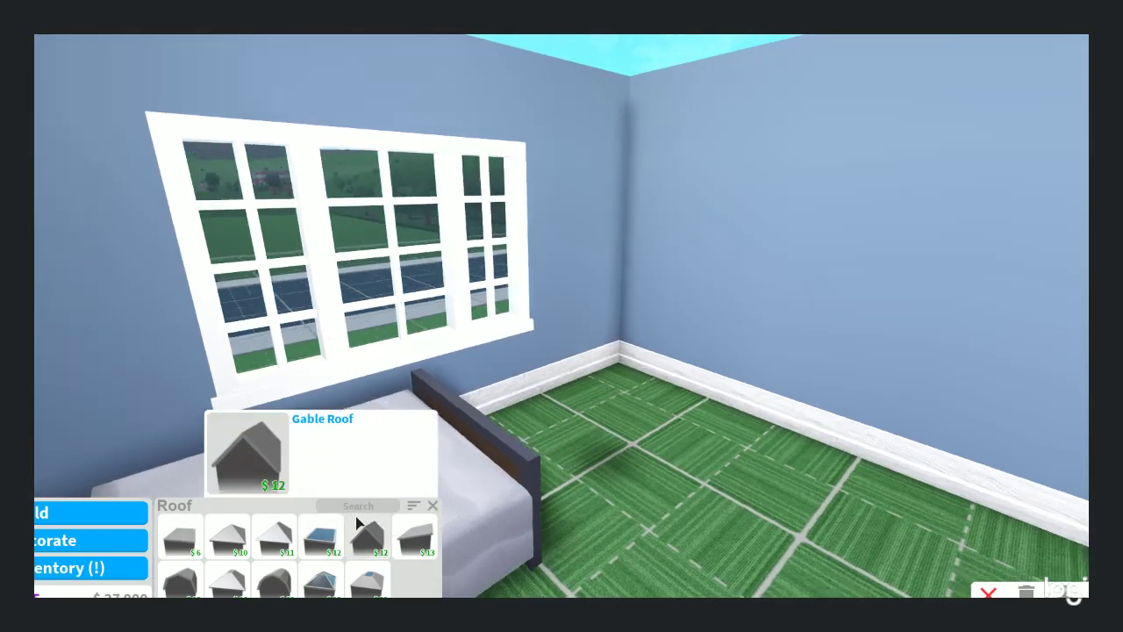
pyautogui.click(358, 524)
pyautogui.scroll(-5, 424, 492)
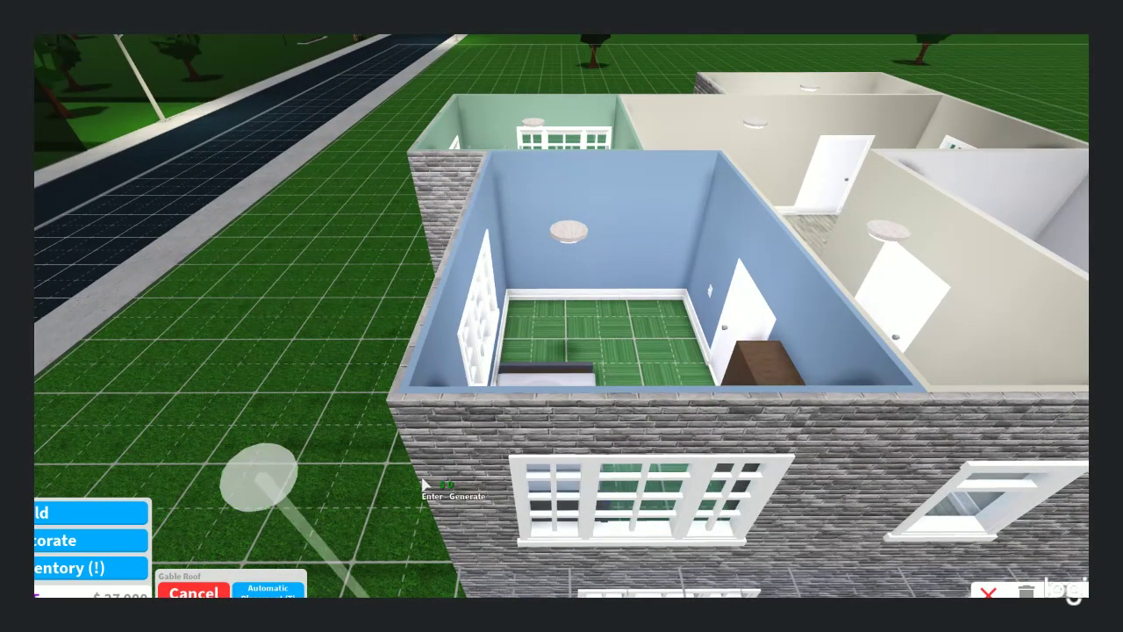
# Trace the gable roof manually around the outer wall corners and buy it for $804
pyautogui.press('t')
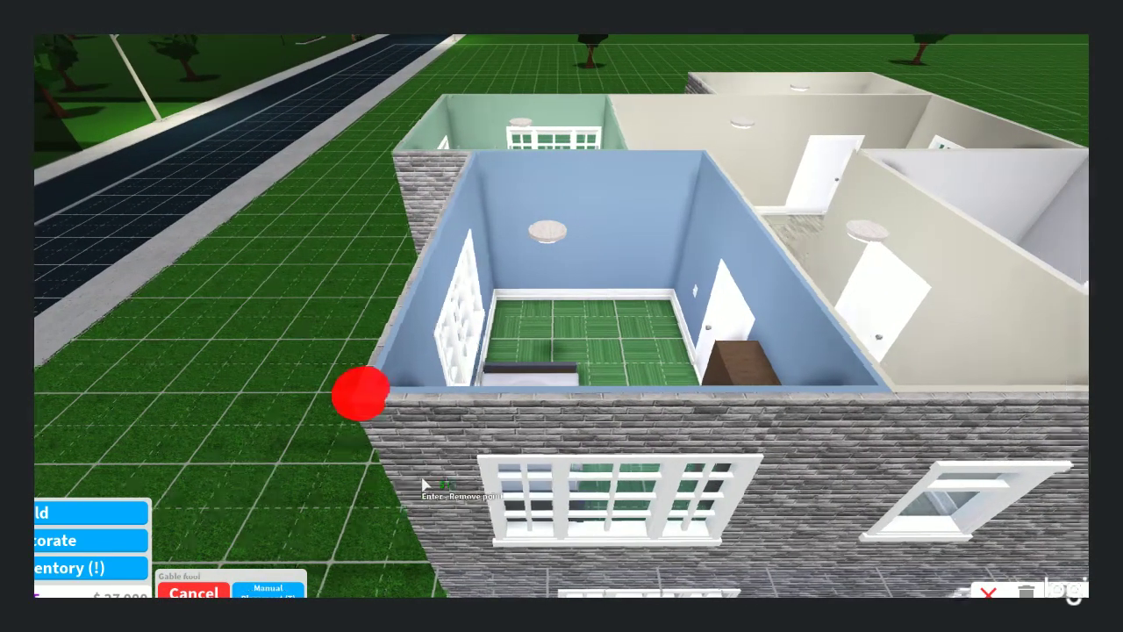
pyautogui.press('Right')
pyautogui.press('w')
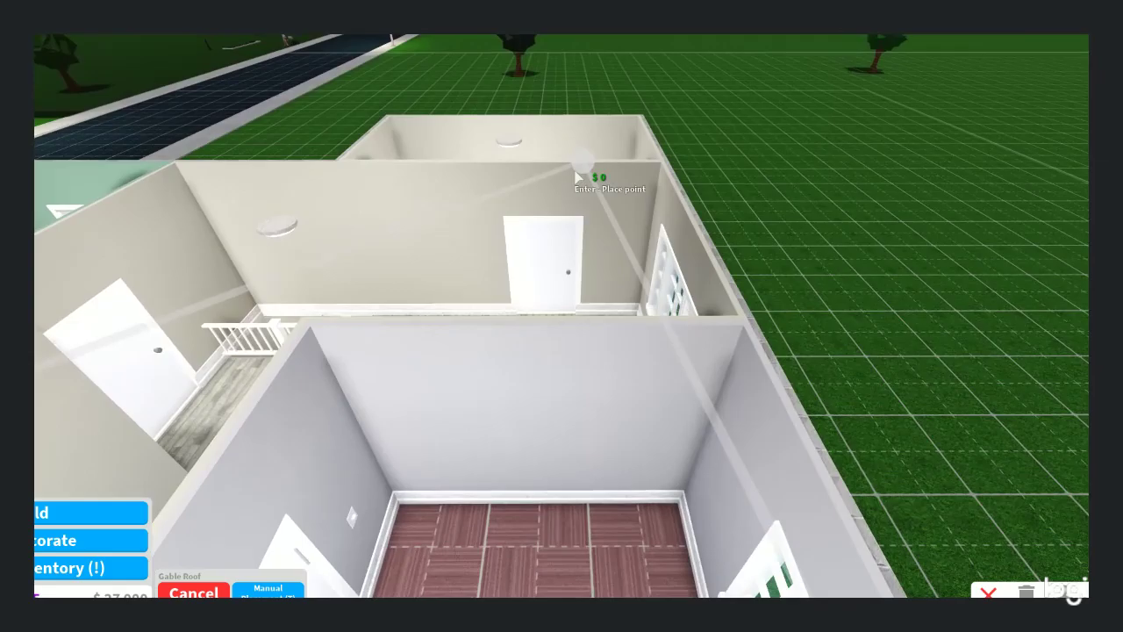
pyautogui.click(632, 133)
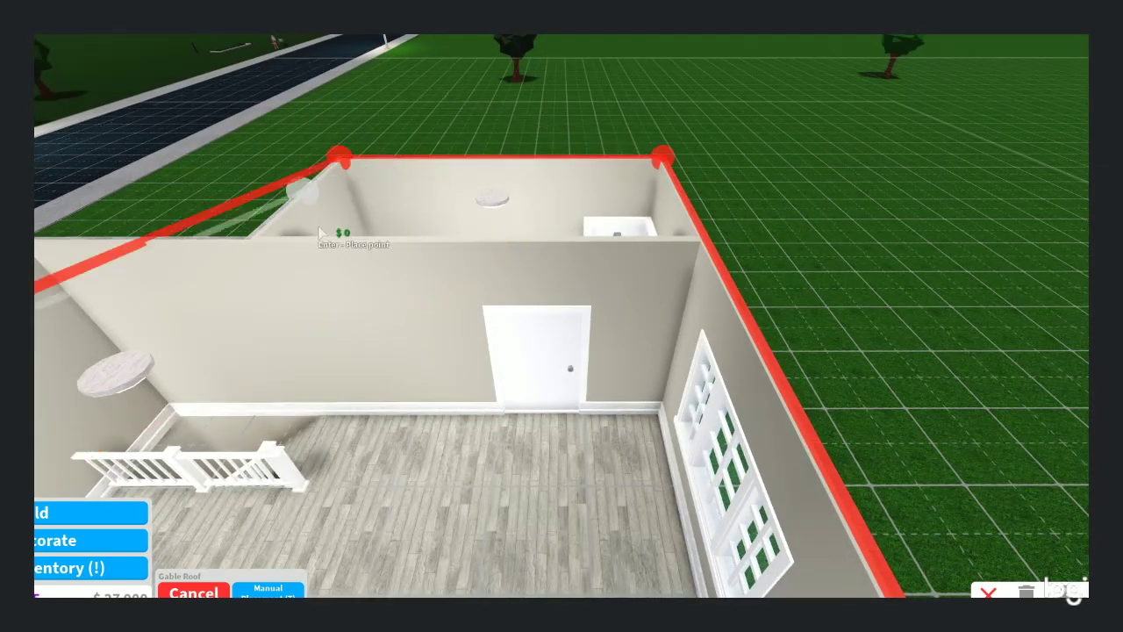
pyautogui.press('a')
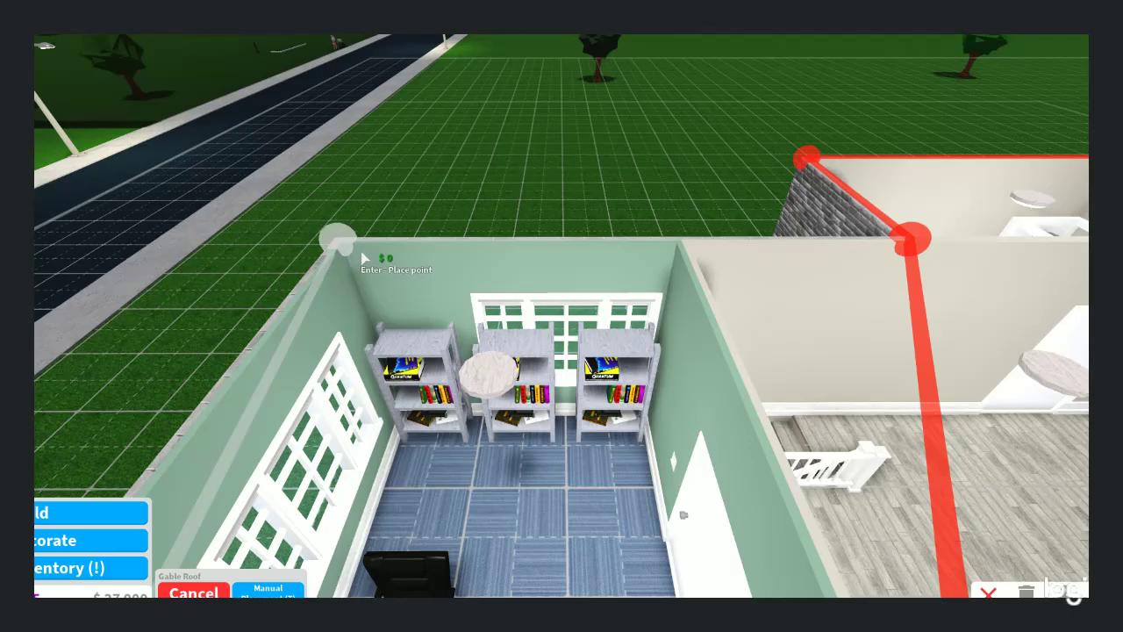
pyautogui.click(366, 258)
pyautogui.scroll(-5, 365, 258)
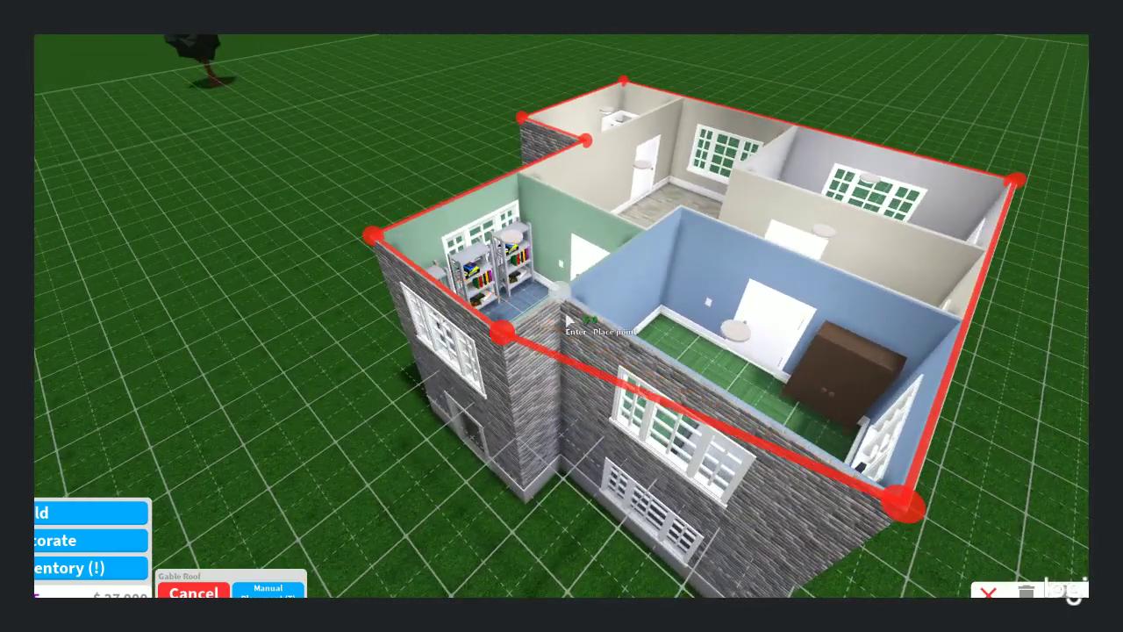
pyautogui.click(560, 320)
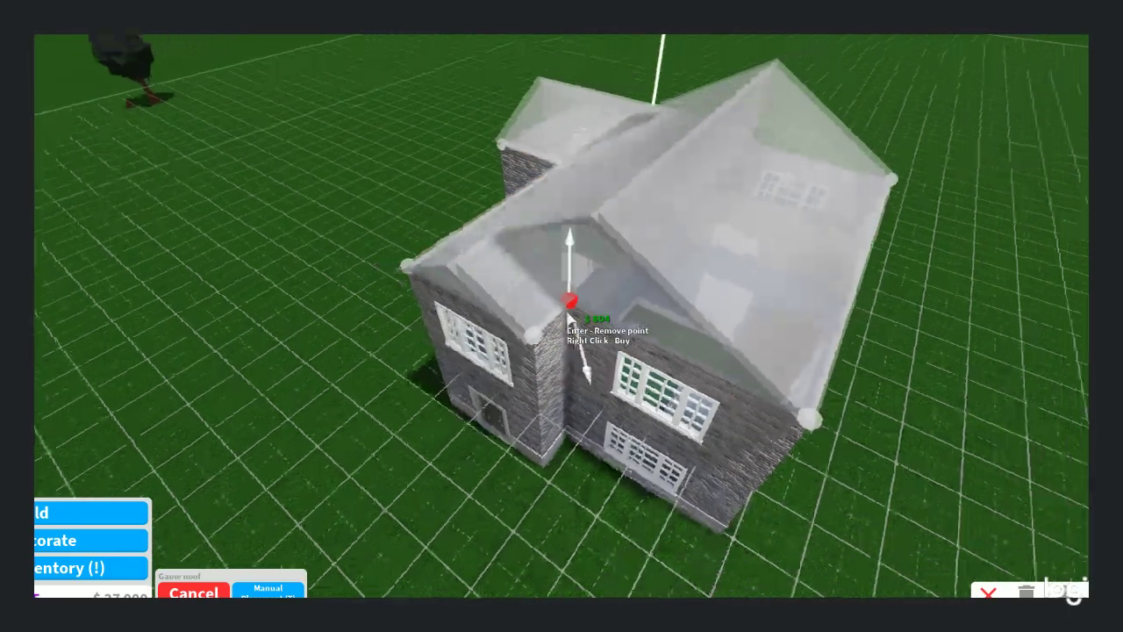
pyautogui.rightClick(593, 236)
pyautogui.scroll(3, 602, 224)
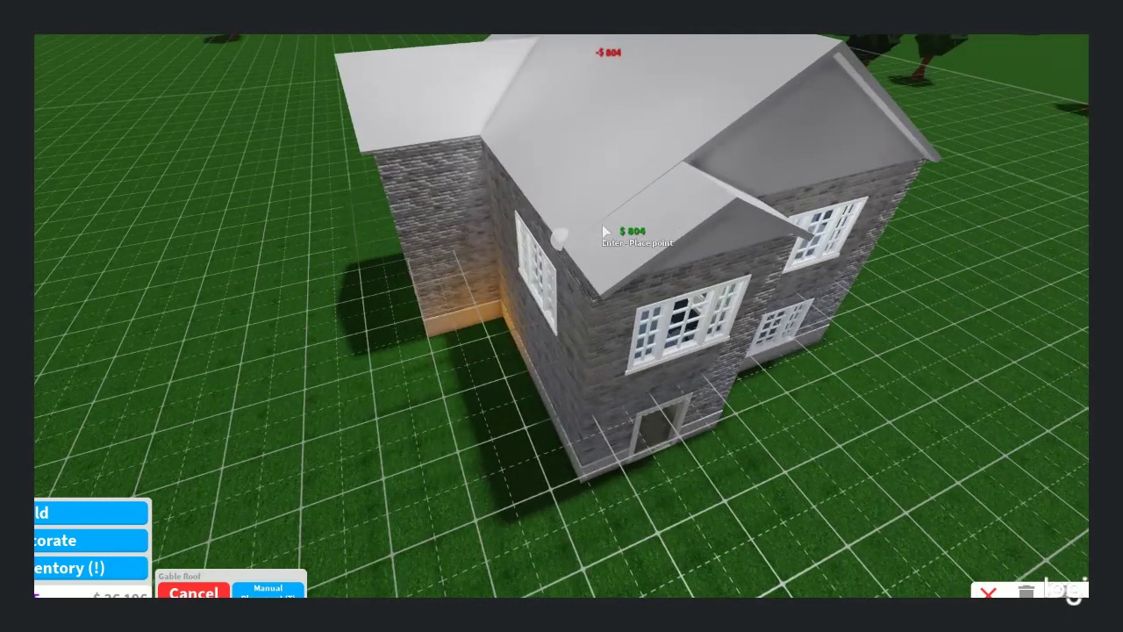
pyautogui.scroll(2, 602, 224)
# Give the roof a Smooth Plastic material after trying Leather
pyautogui.click(613, 231)
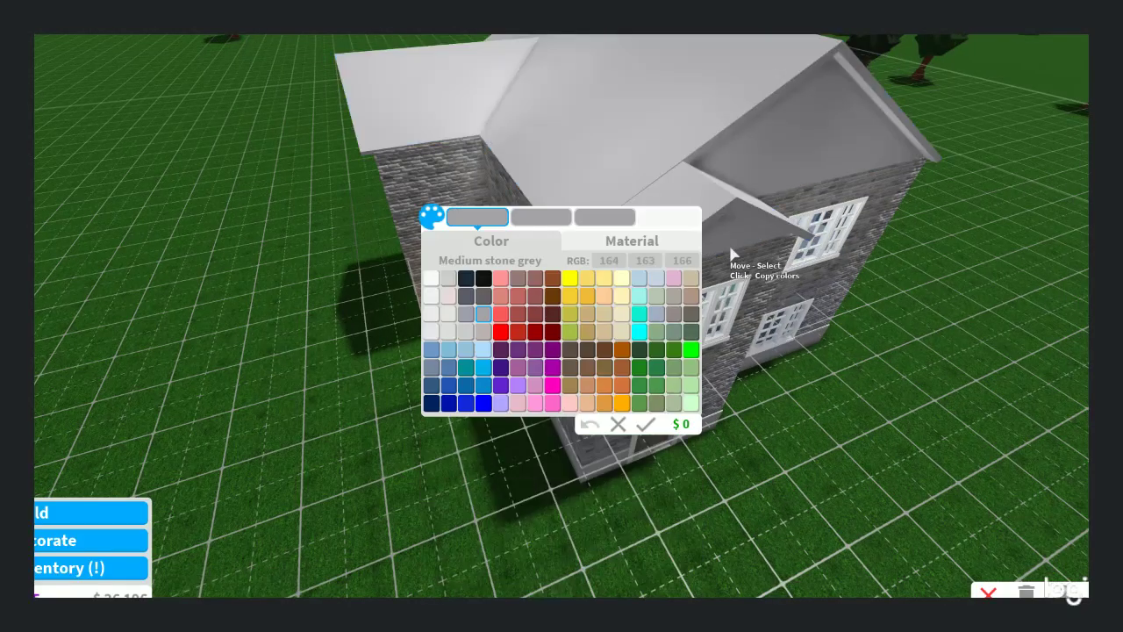
pyautogui.scroll(2, 635, 273)
pyautogui.click(618, 243)
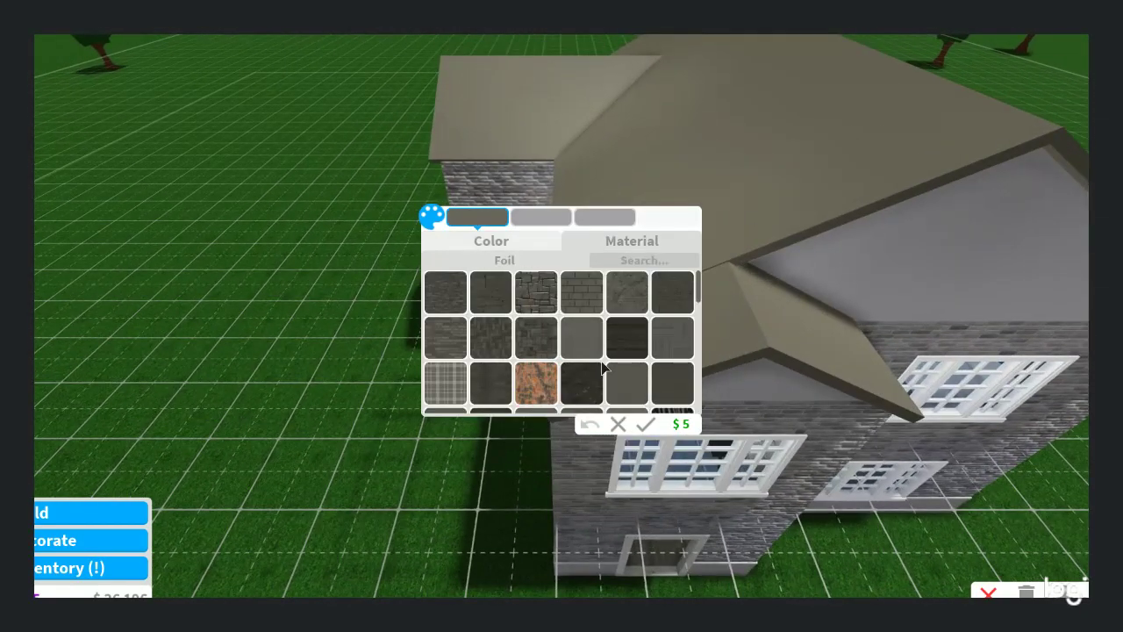
pyautogui.scroll(-2, 603, 369)
pyautogui.click(445, 338)
pyautogui.scroll(-2, 445, 342)
pyautogui.click(445, 346)
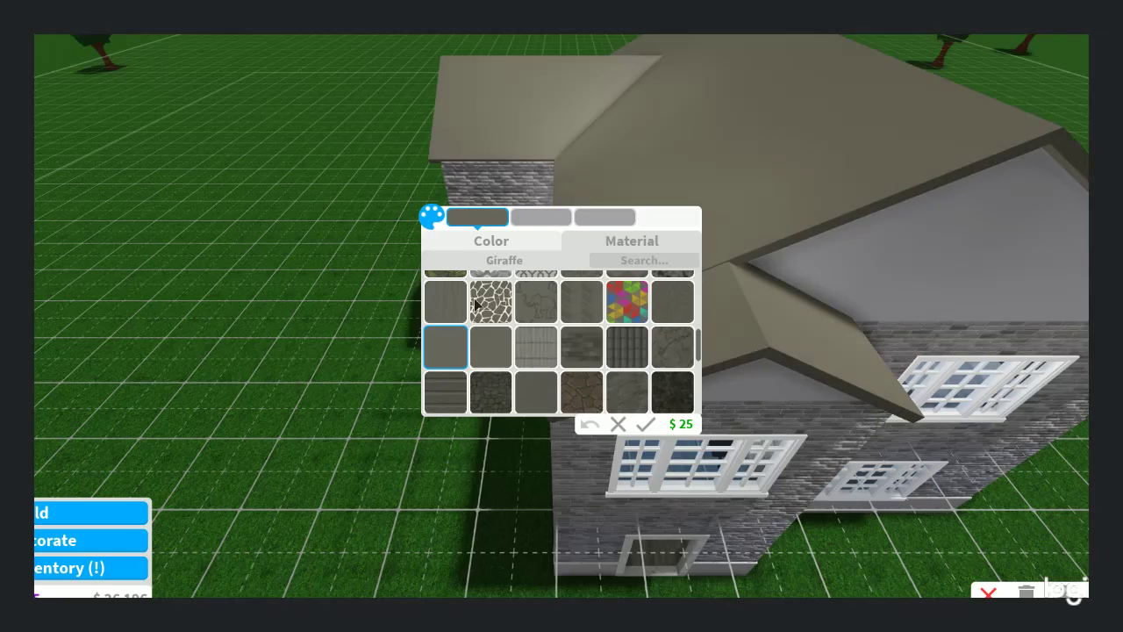
pyautogui.scroll(3, 562, 351)
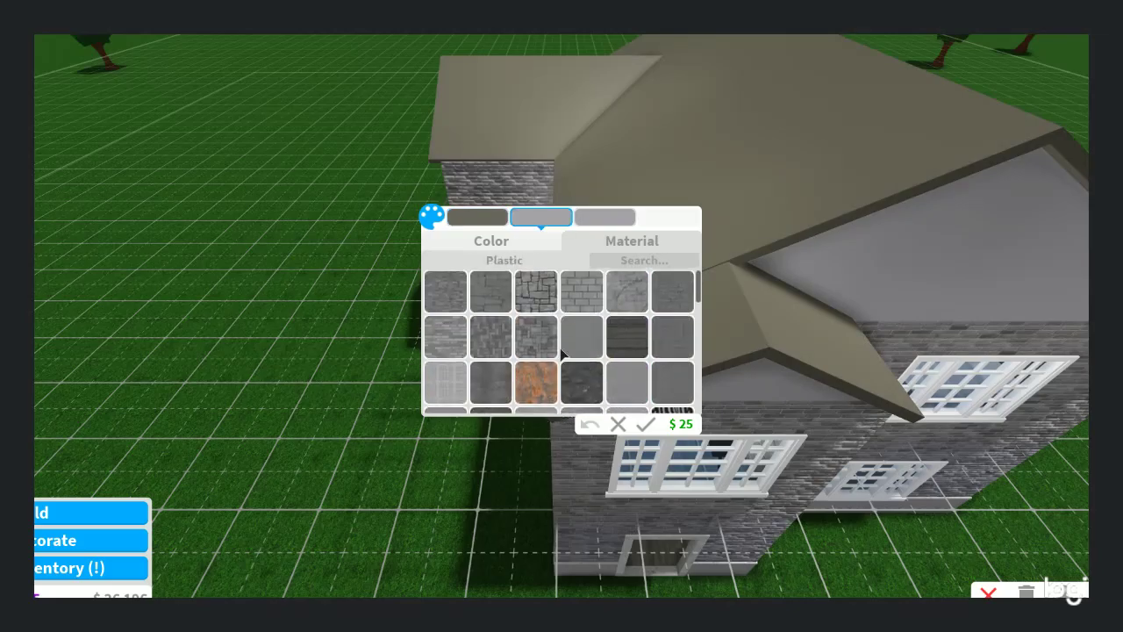
# Give the third surface a plain smooth material in a grey shade and confirm the paint
pyautogui.click(605, 217)
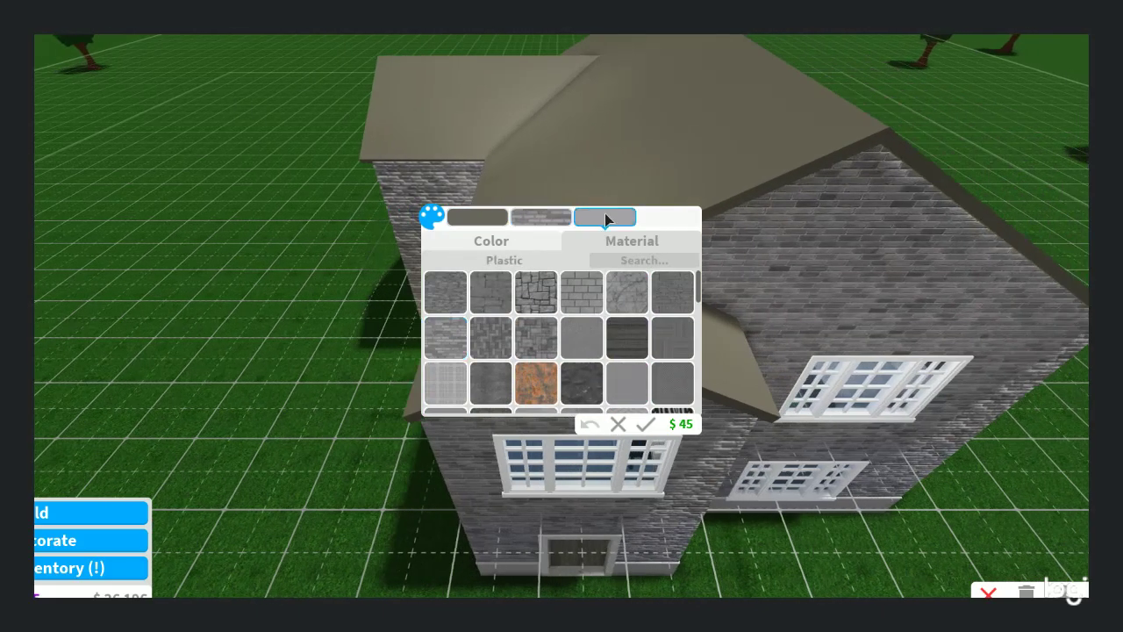
pyautogui.scroll(5, 852, 289)
pyautogui.scroll(-5, 858, 275)
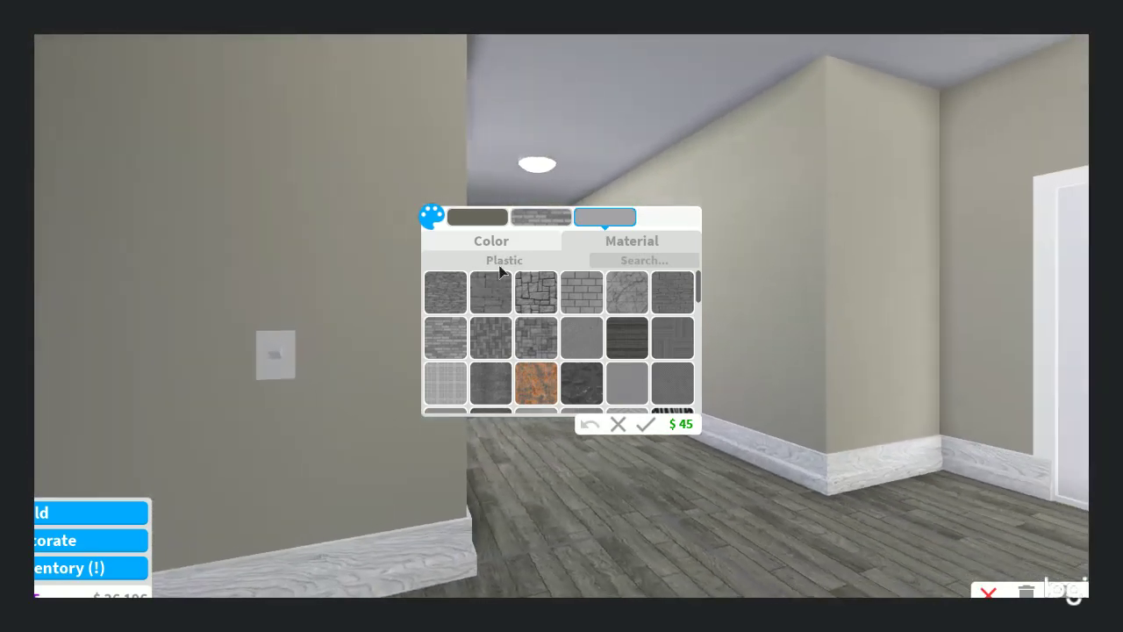
pyautogui.scroll(-1, 493, 342)
pyautogui.click(460, 335)
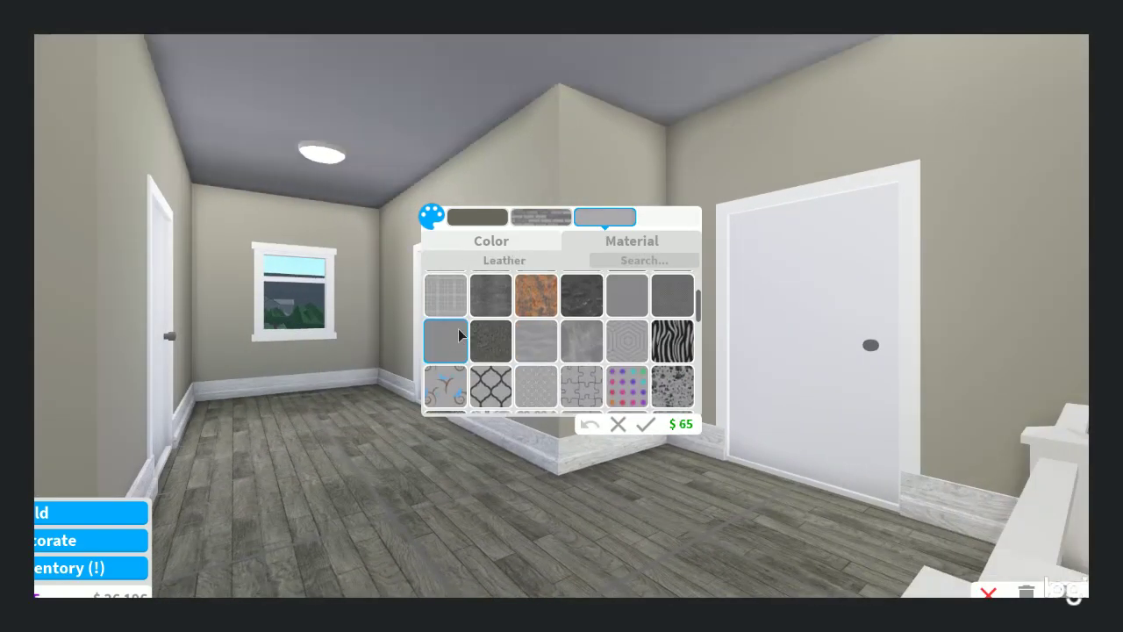
pyautogui.scroll(-1, 460, 340)
pyautogui.click(463, 342)
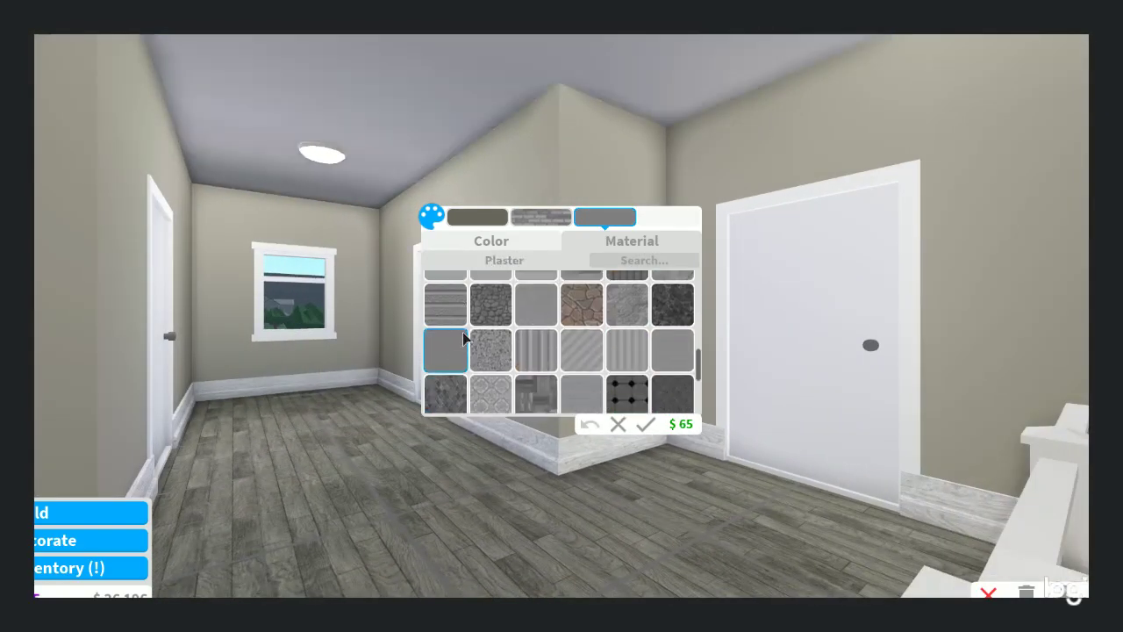
pyautogui.scroll(-3, 530, 372)
pyautogui.click(441, 343)
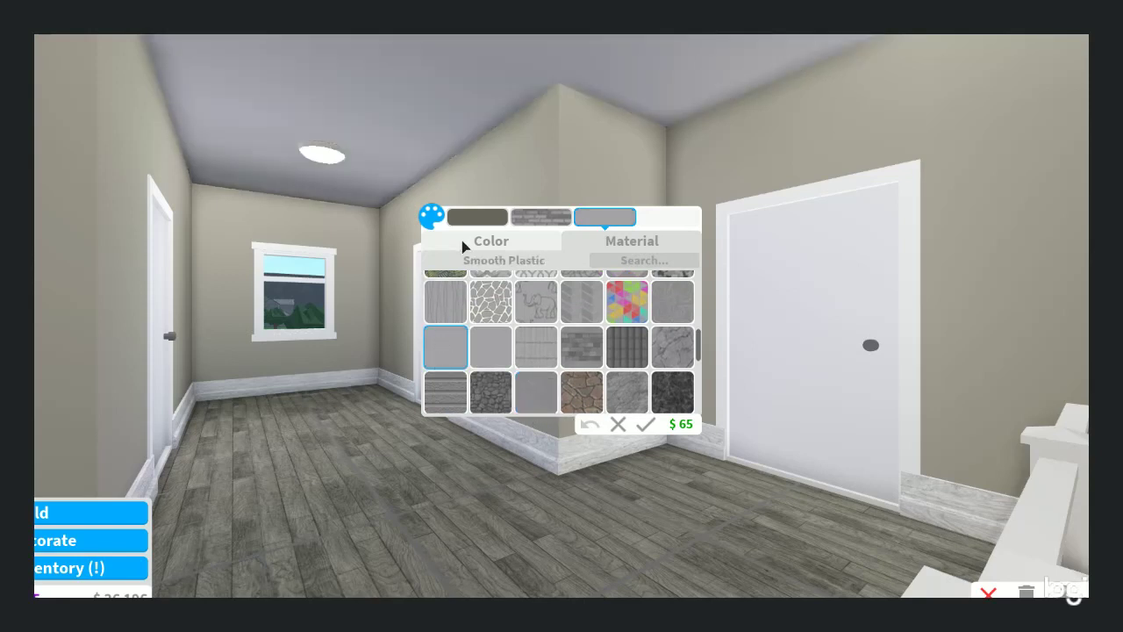
pyautogui.click(474, 240)
pyautogui.click(690, 280)
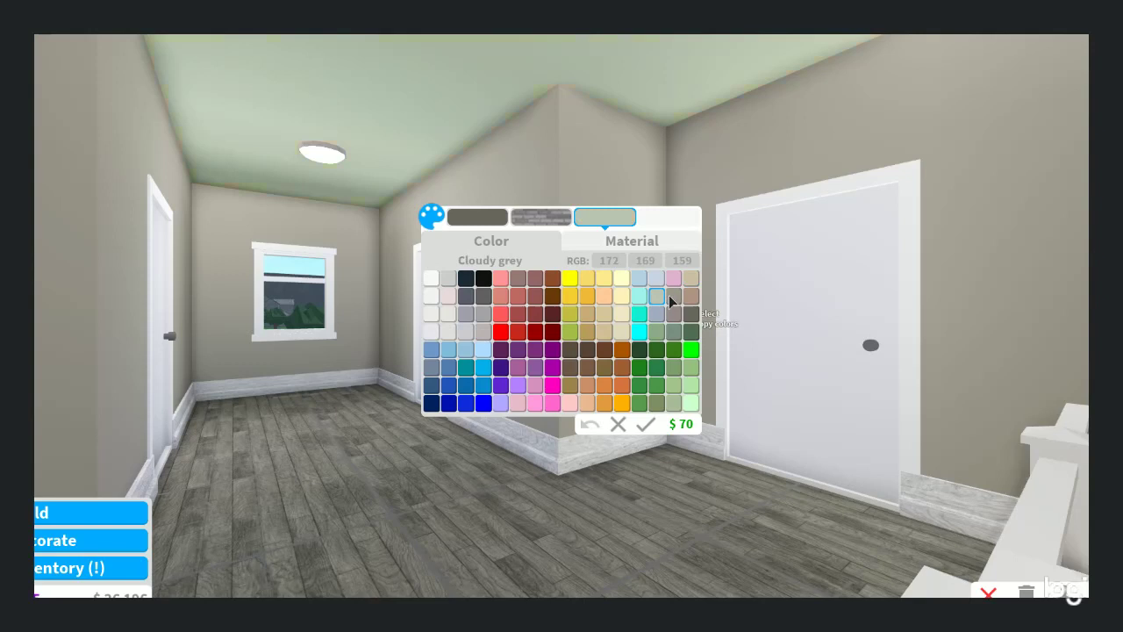
pyautogui.click(672, 300)
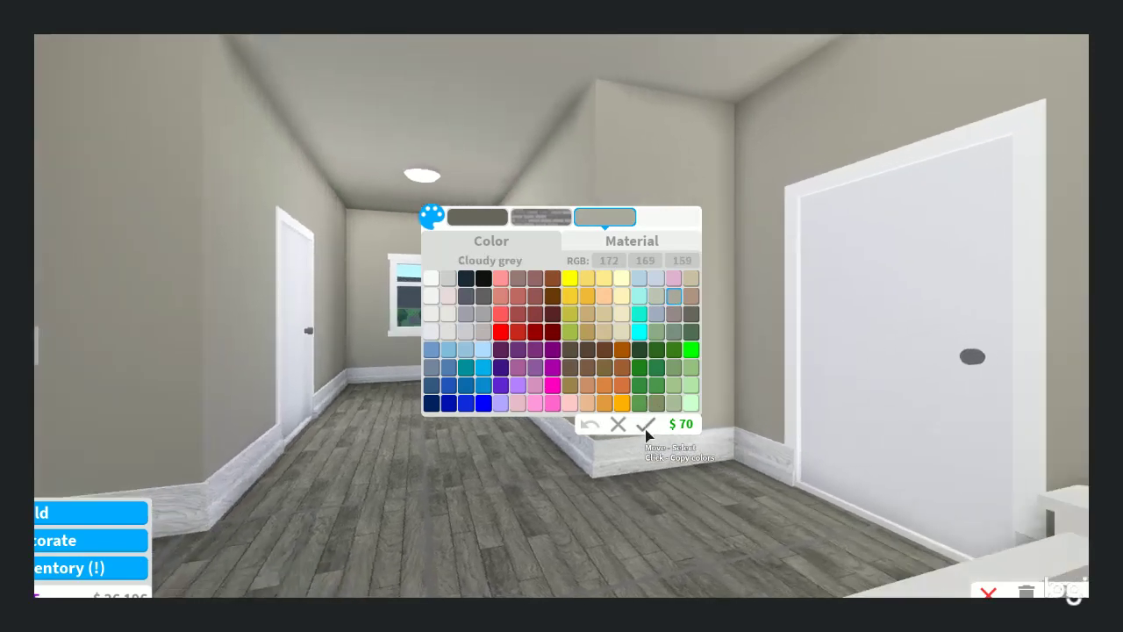
pyautogui.click(648, 425)
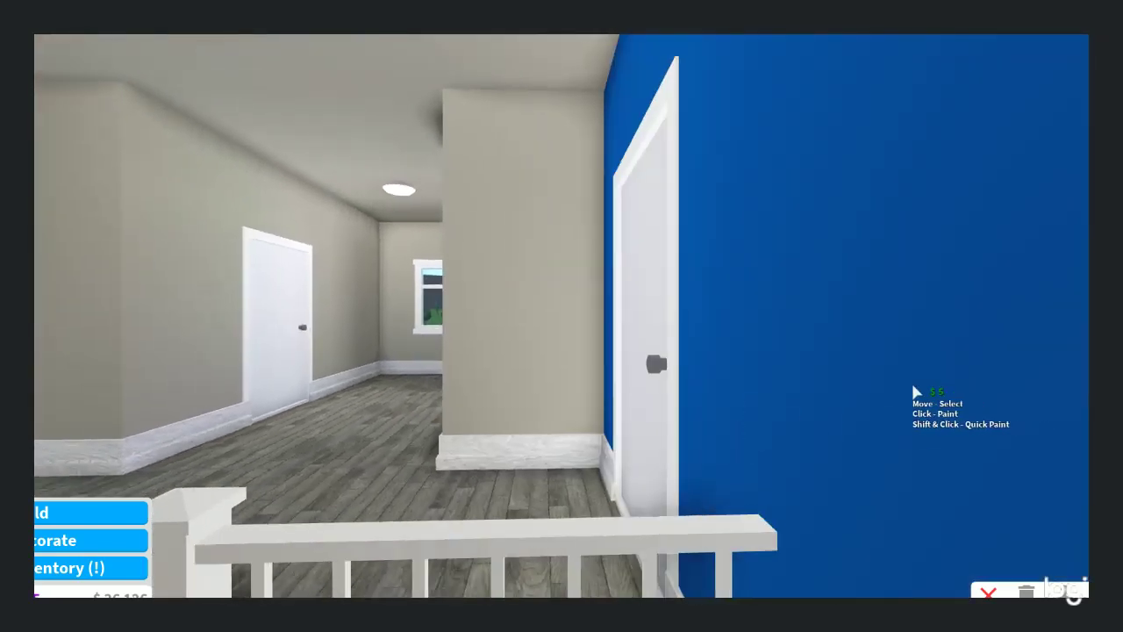
# Repaint the bedroom's blue wall copper red and confirm
pyautogui.press('w')
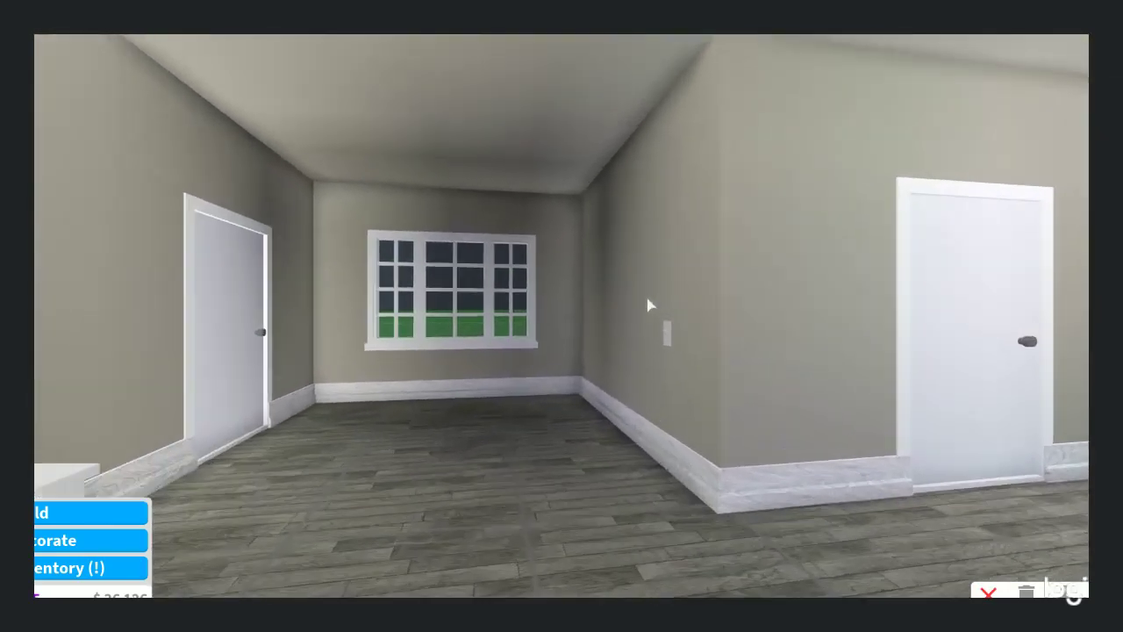
pyautogui.press('w')
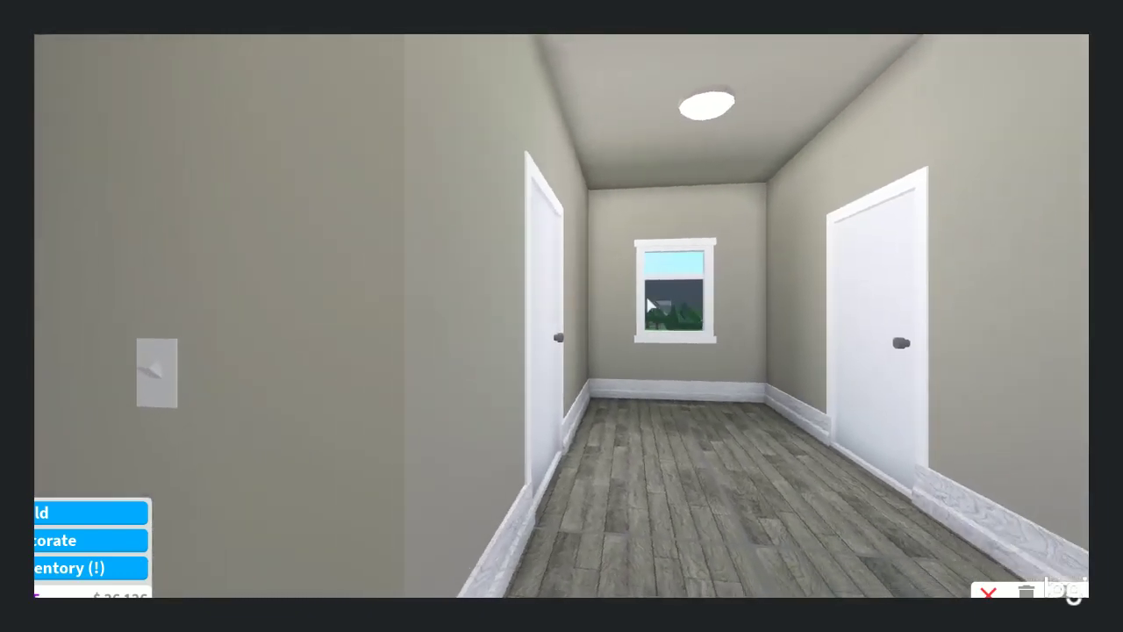
pyautogui.press('w')
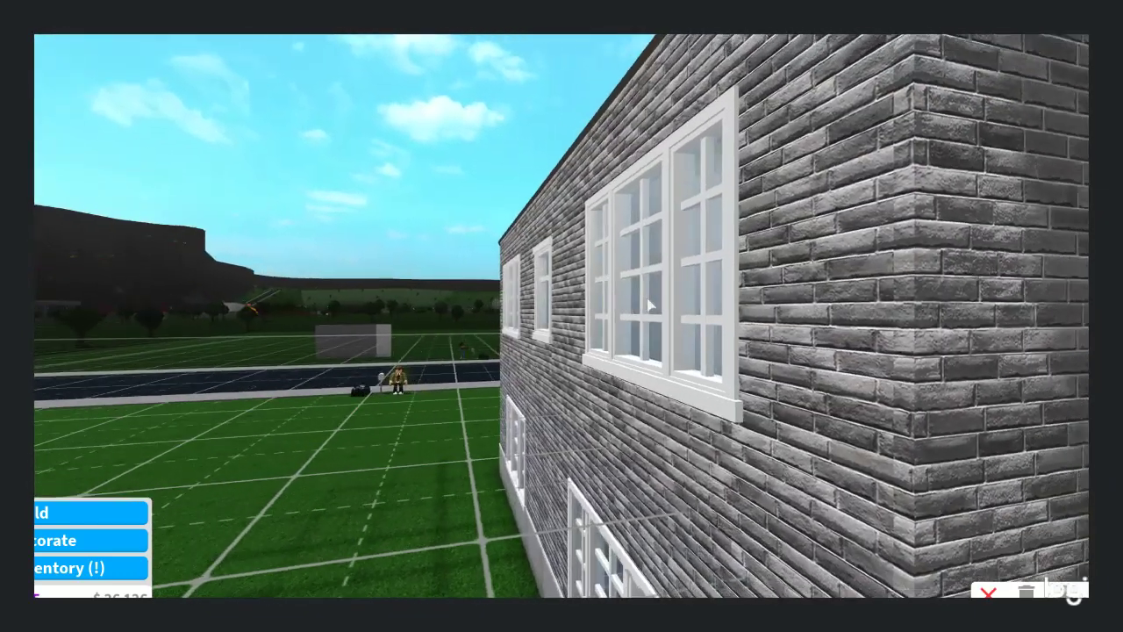
pyautogui.press('w')
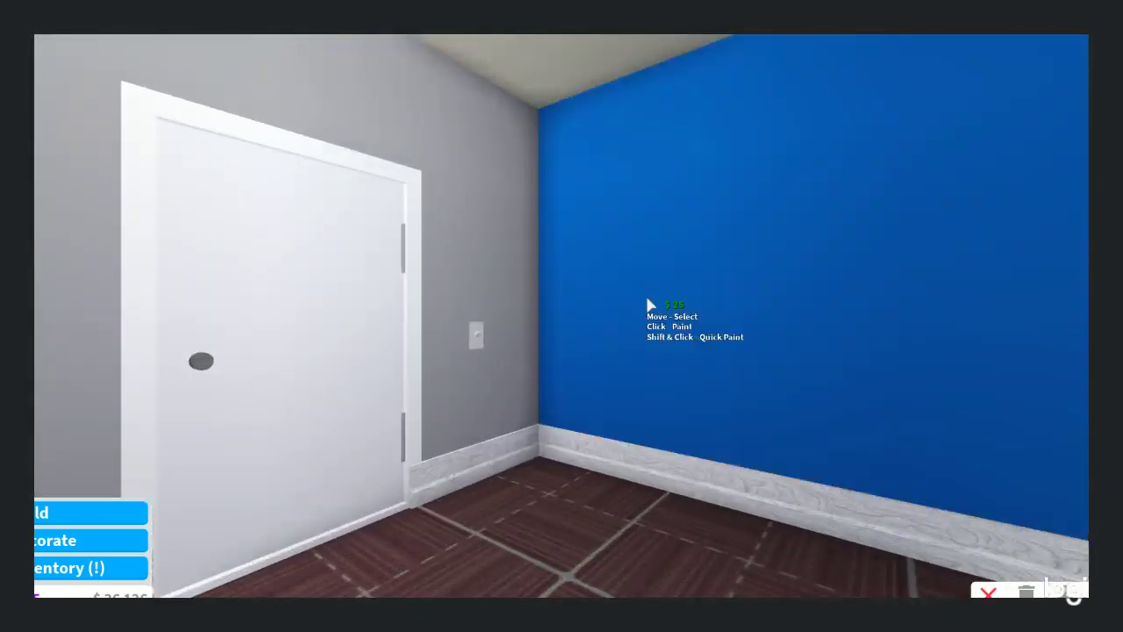
pyautogui.click(648, 305)
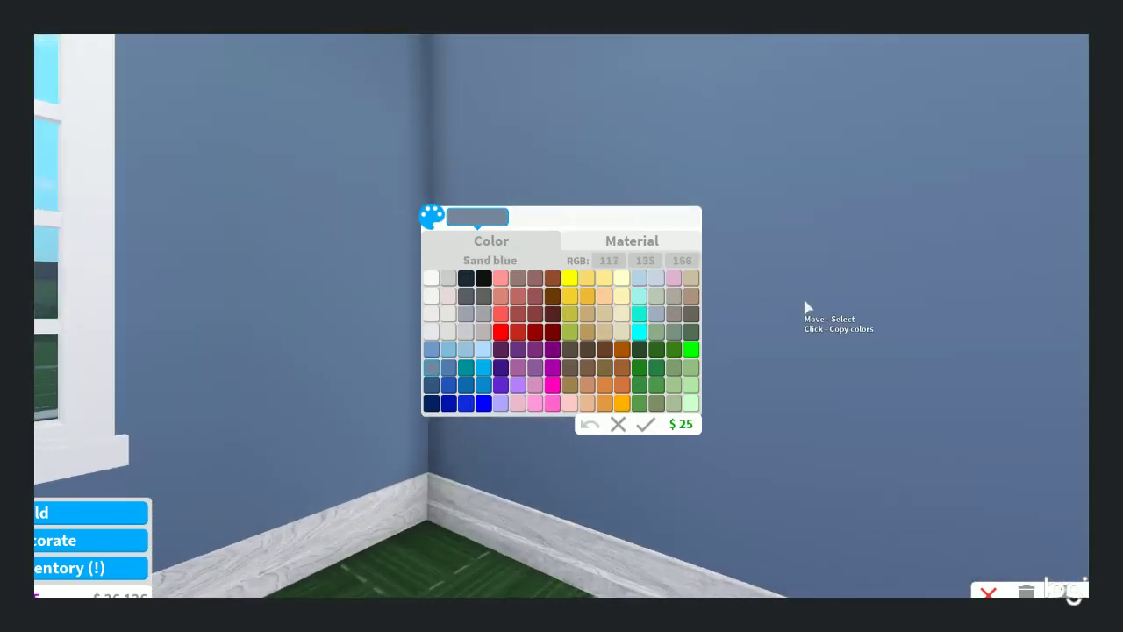
pyautogui.press('w')
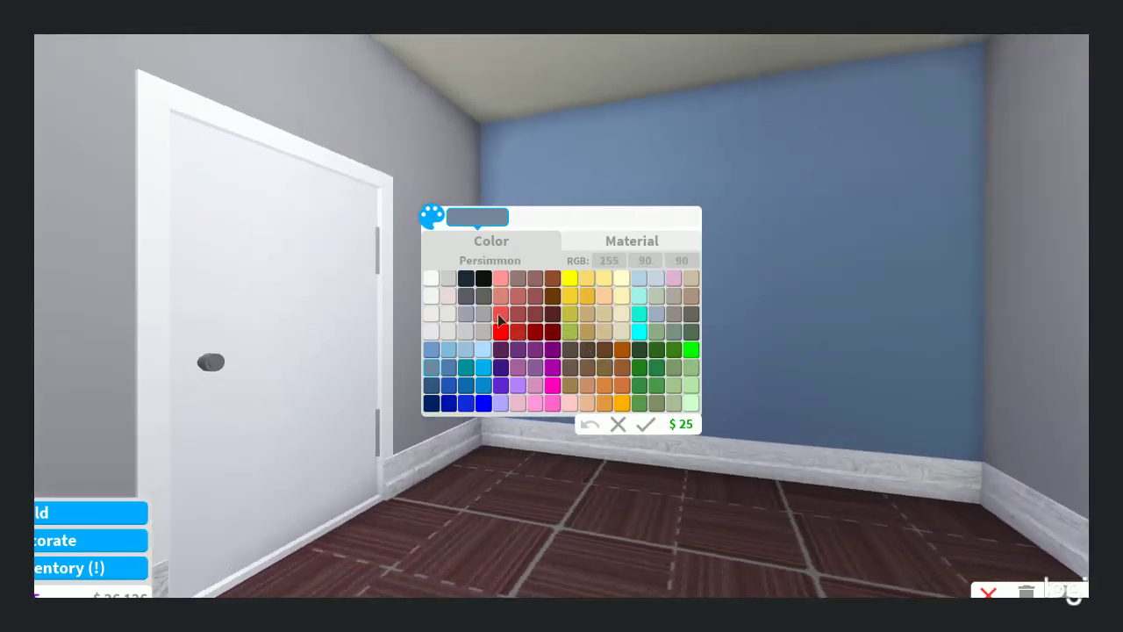
pyautogui.click(537, 298)
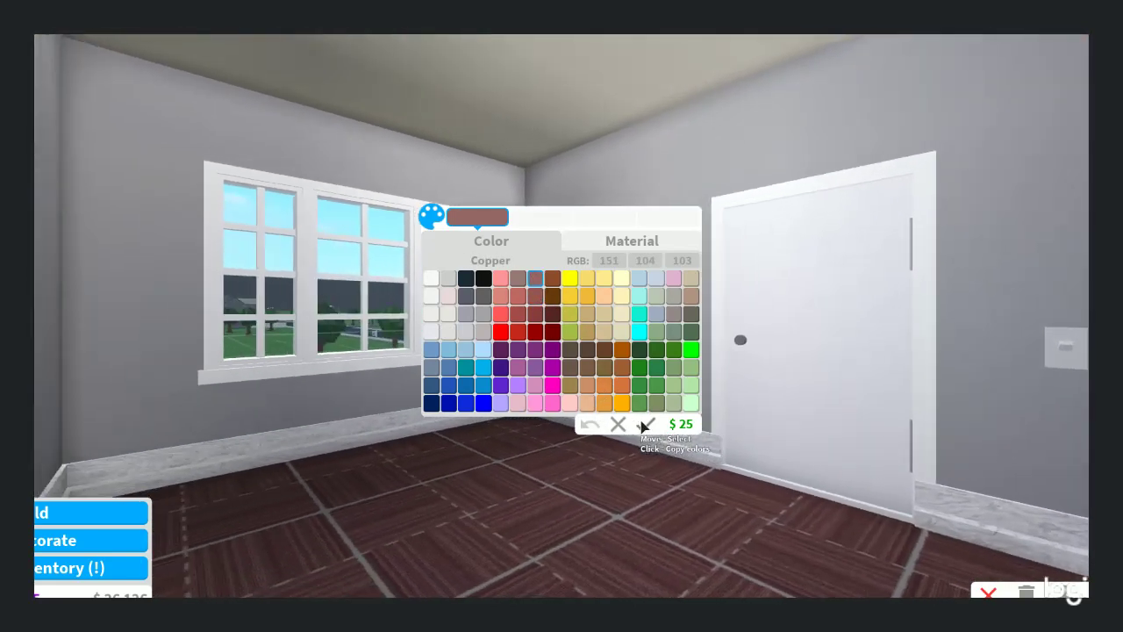
pyautogui.click(645, 425)
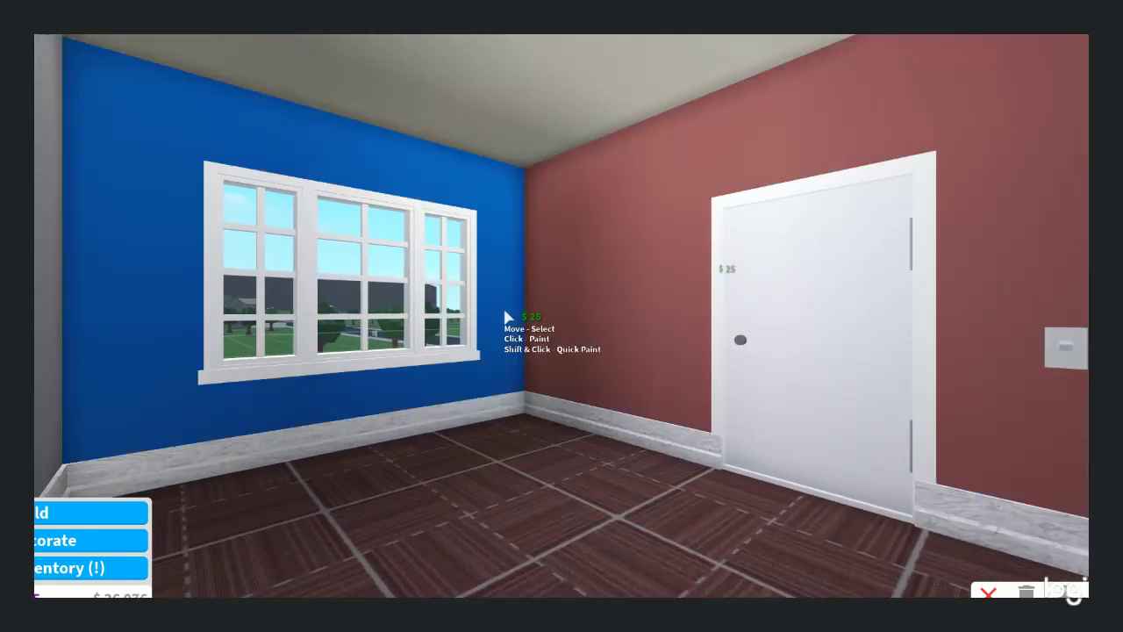
# Look over the red room's window and back walls, then select the baseboard to recolour
pyautogui.press('w')
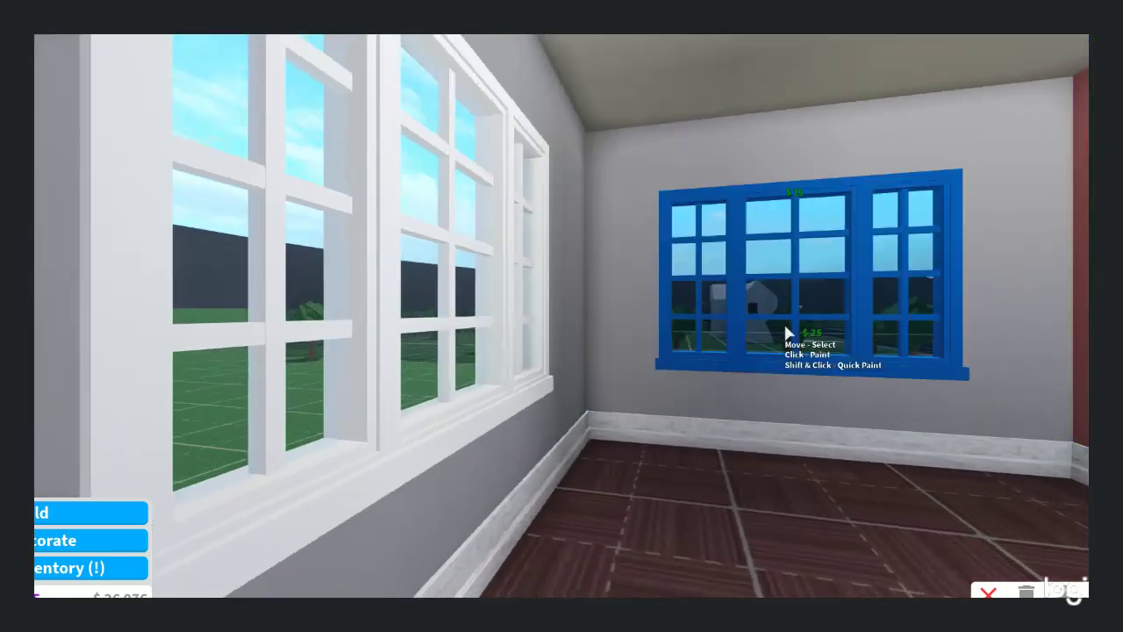
pyautogui.press('Left')
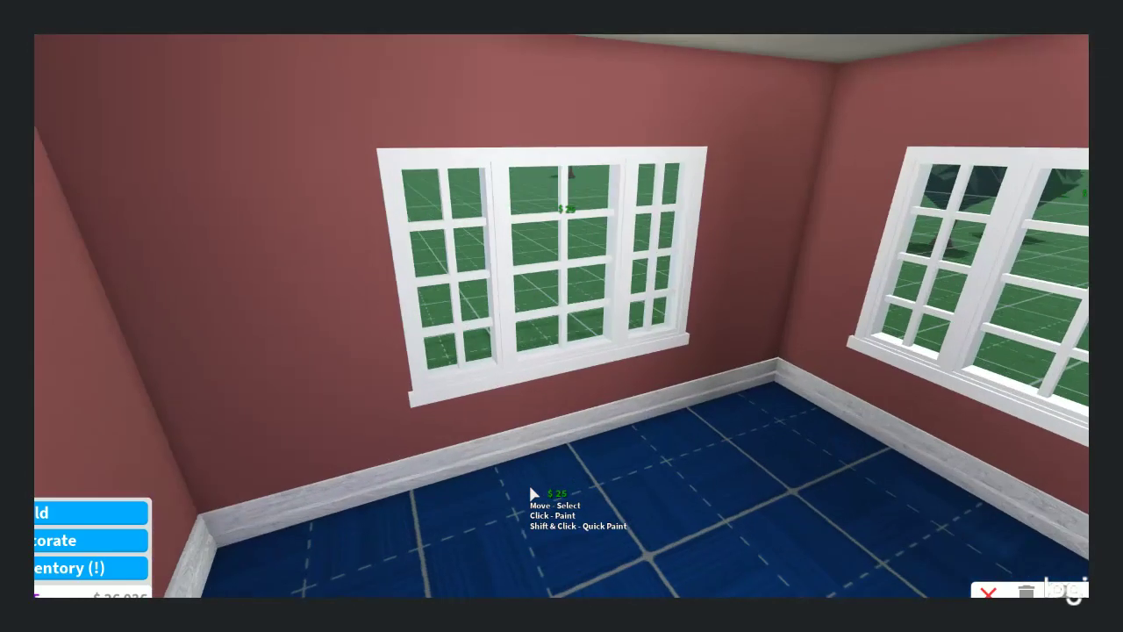
pyautogui.press('Right')
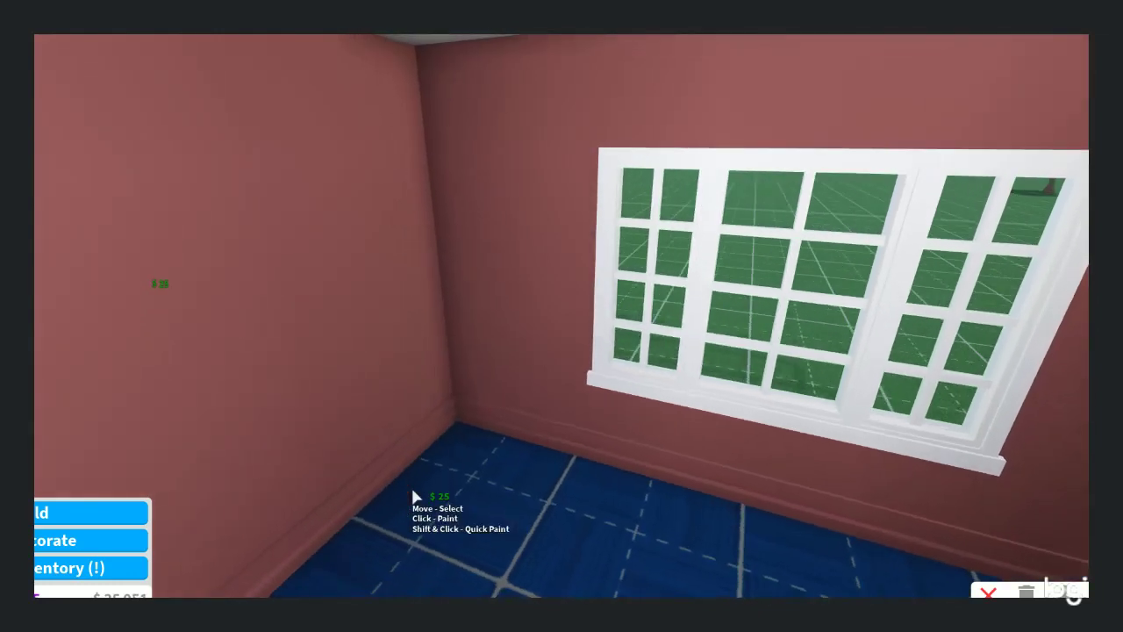
pyautogui.press('Left')
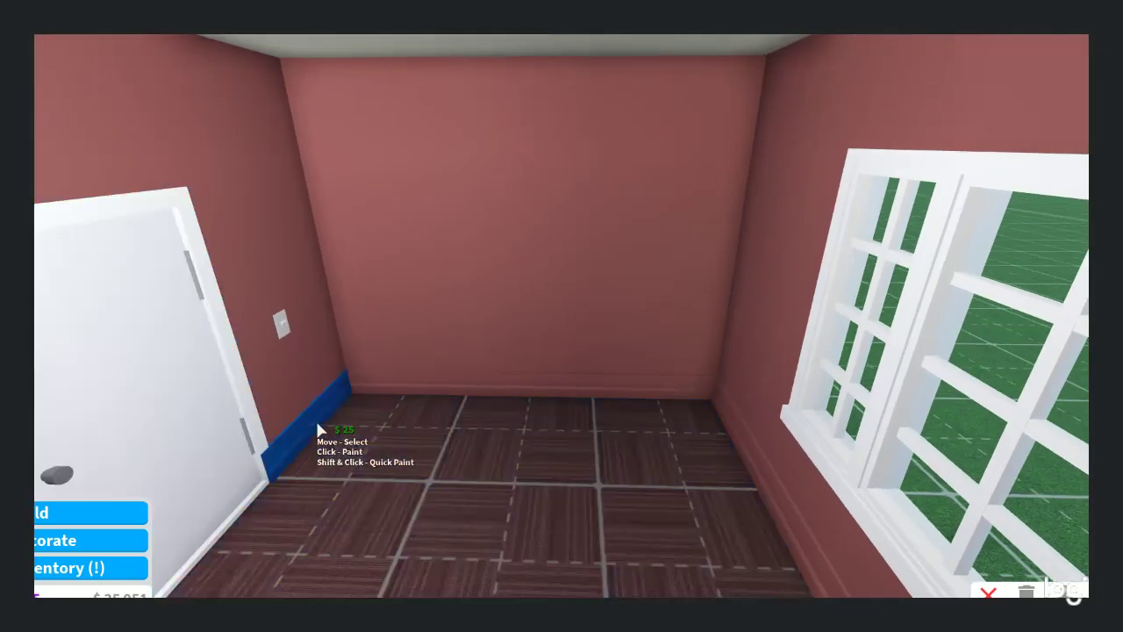
pyautogui.scroll(-10, 316, 431)
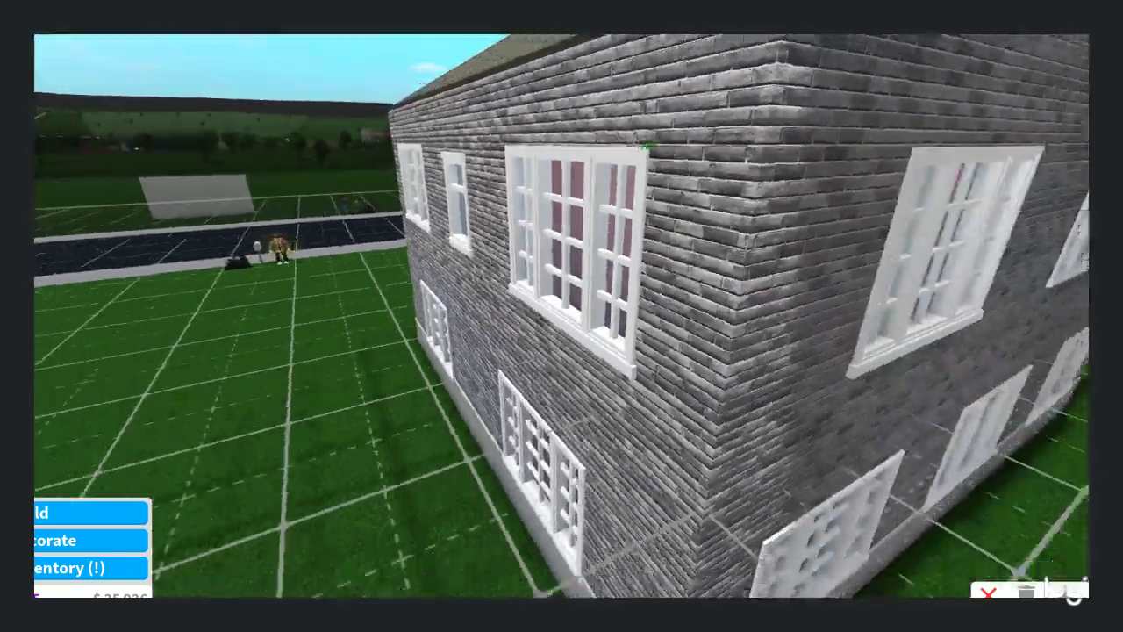
pyautogui.hotkey('alt', 'Tab')
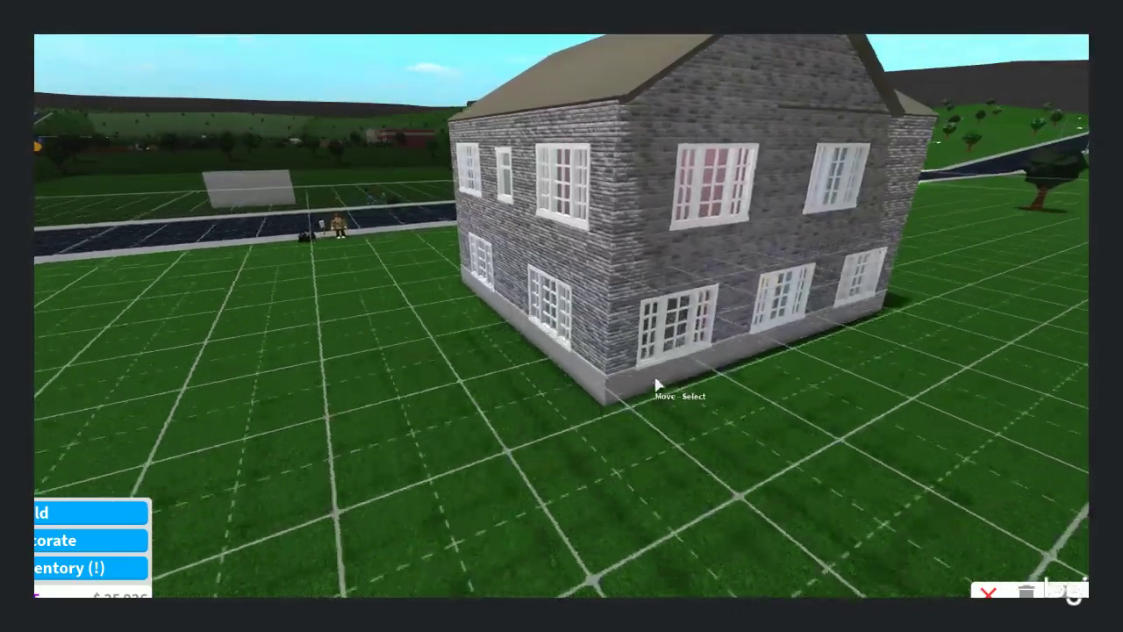
pyautogui.scroll(10, 656, 386)
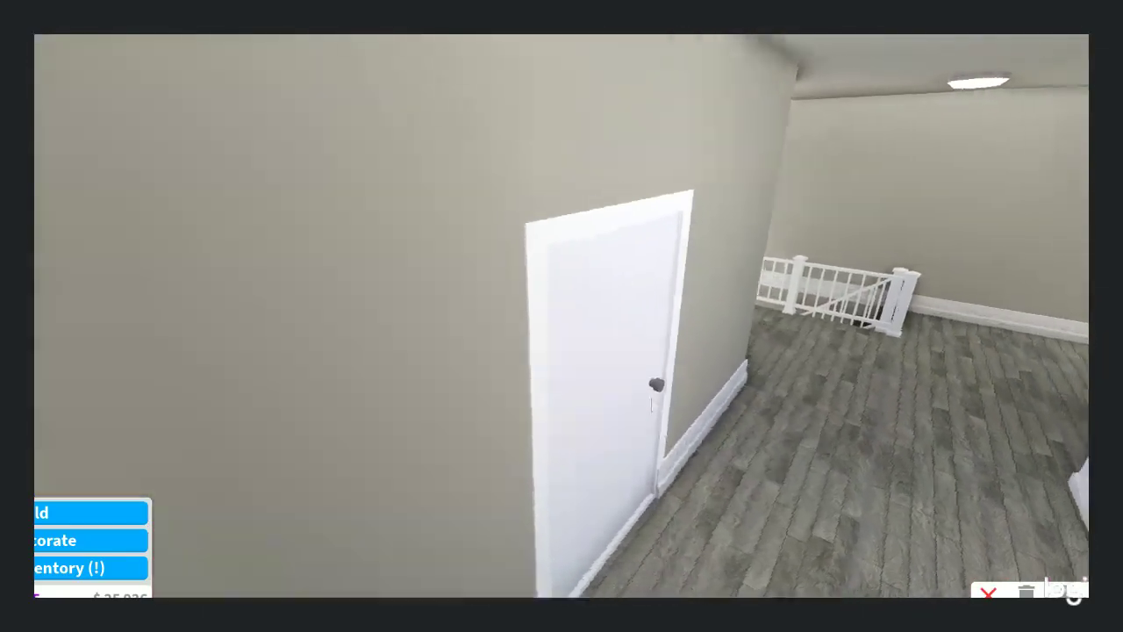
pyautogui.scroll(5, 651, 401)
pyautogui.click(709, 399)
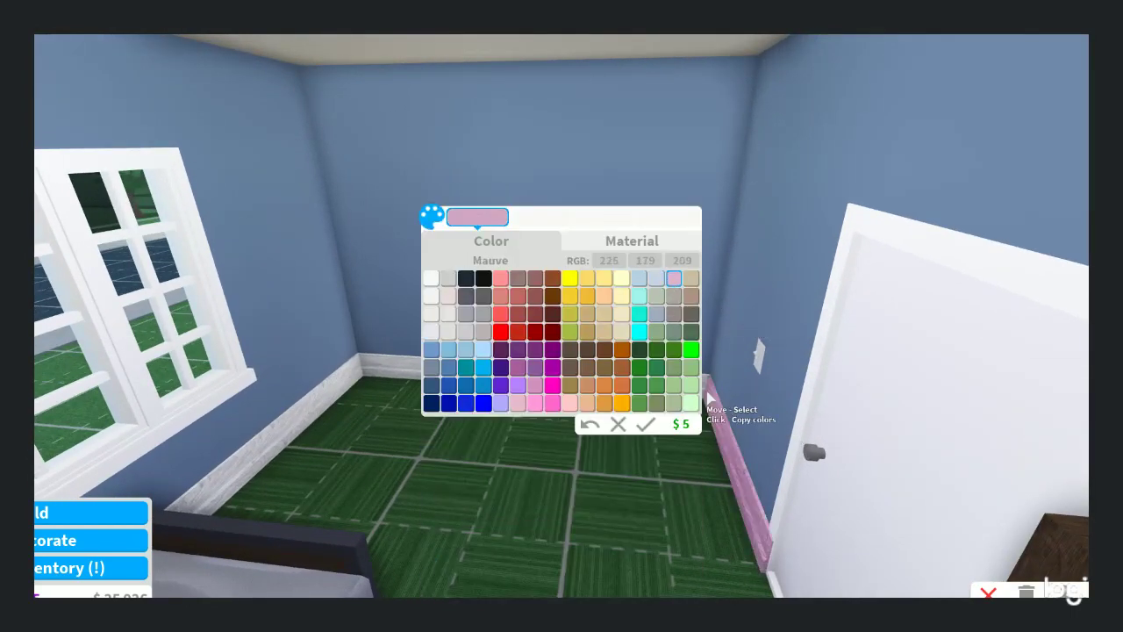
pyautogui.scroll(-10, 709, 399)
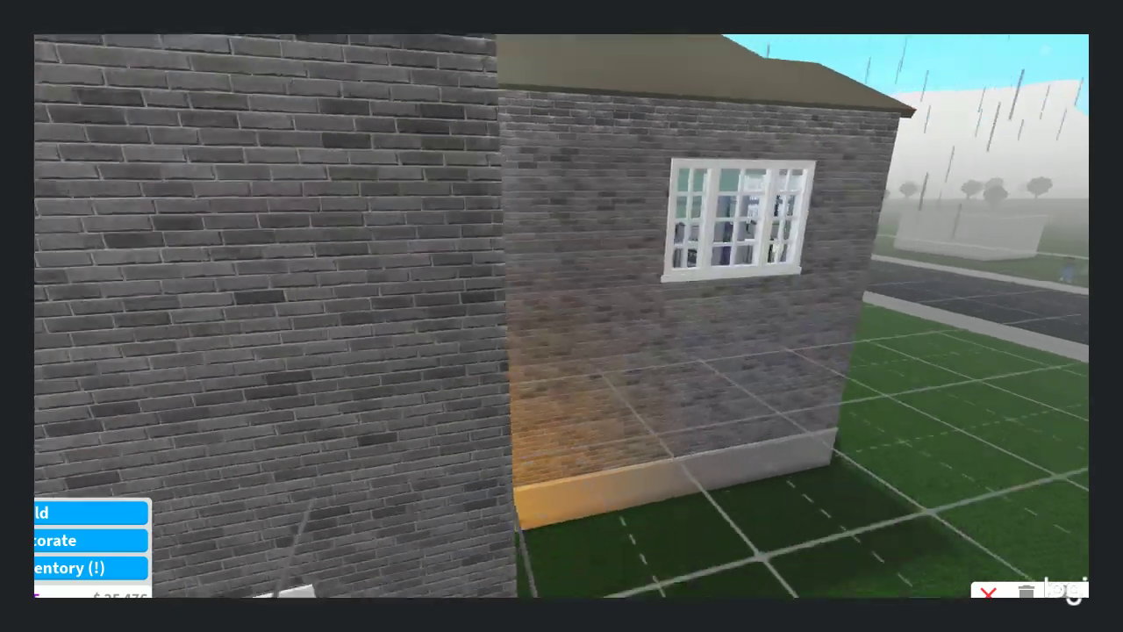
pyautogui.scroll(8, 533, 319)
pyautogui.scroll(-3, 534, 319)
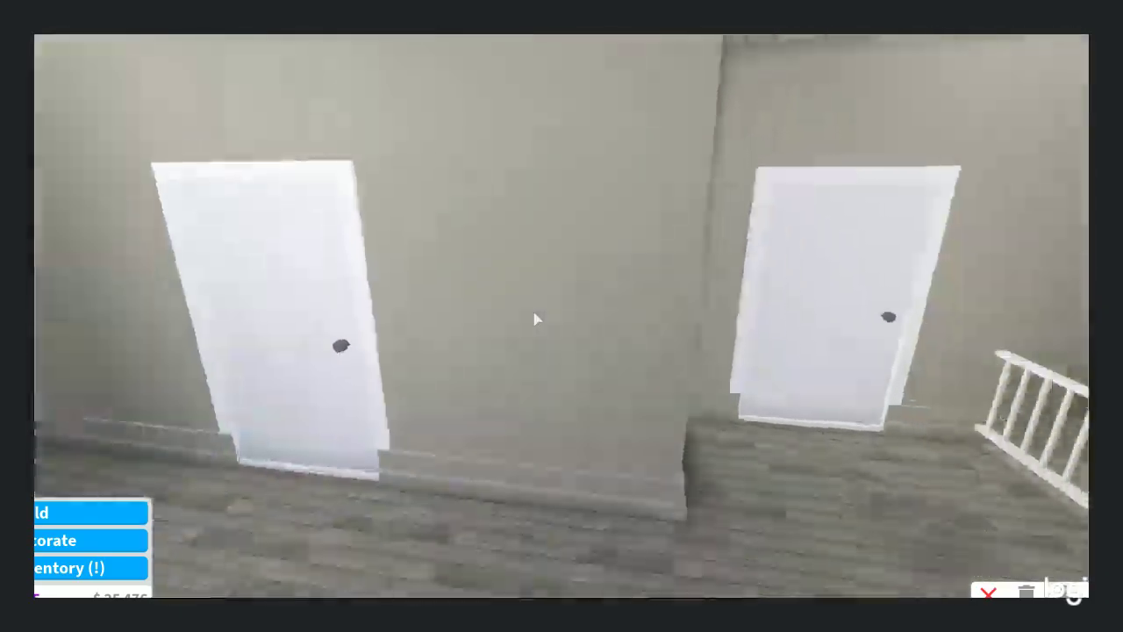
pyautogui.press('a')
pyautogui.press('w')
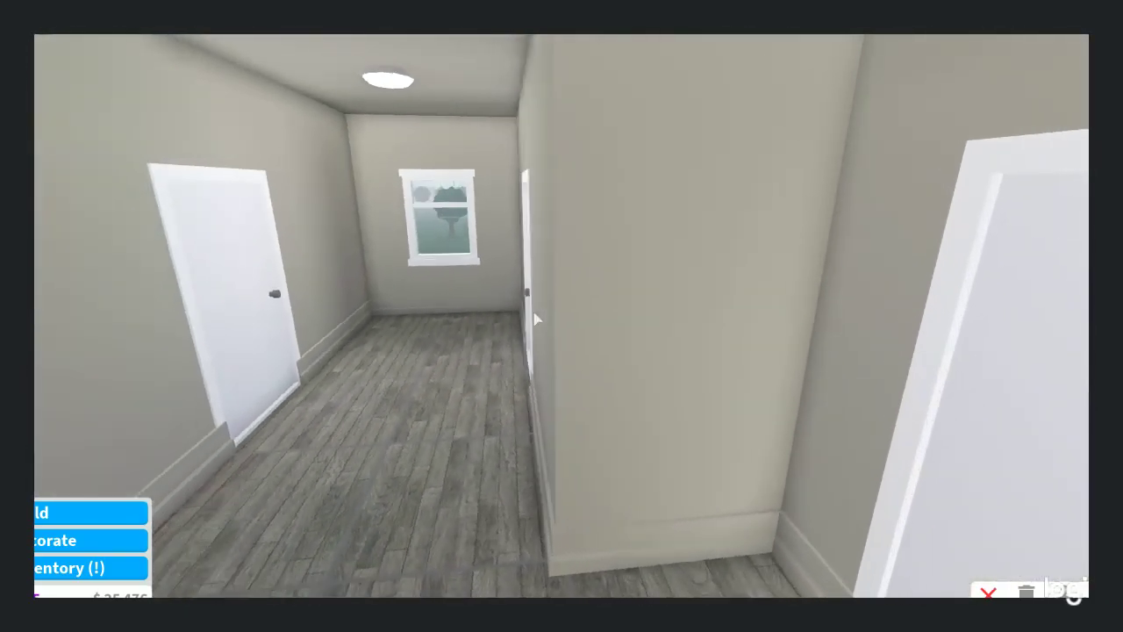
pyautogui.press('d')
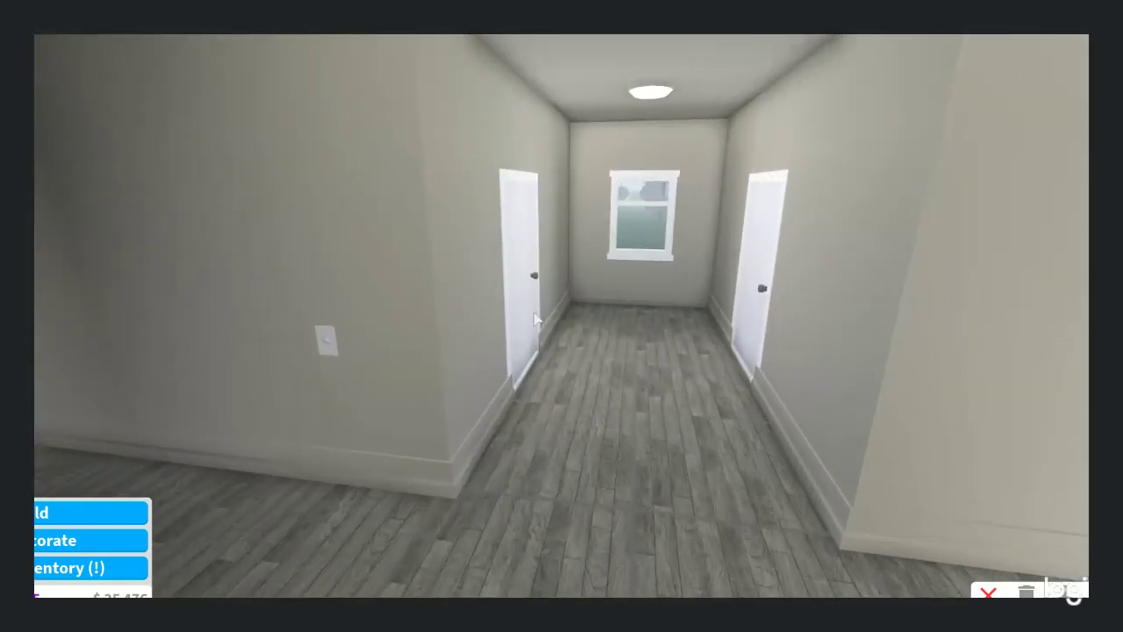
pyautogui.scroll(3, 534, 319)
pyautogui.press('w')
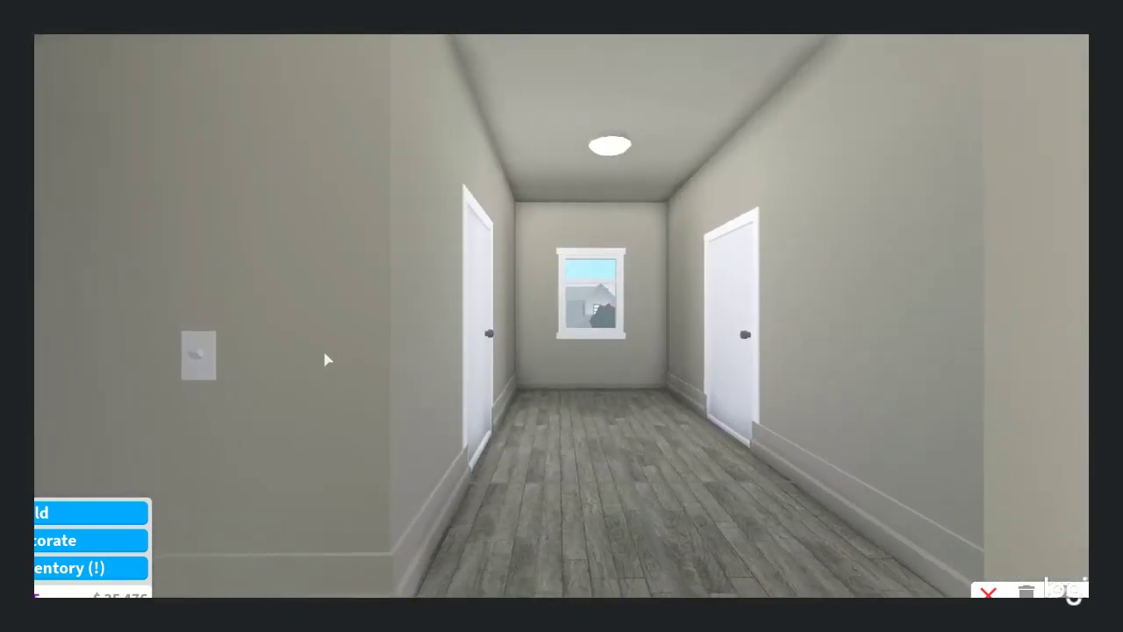
pyautogui.press('d')
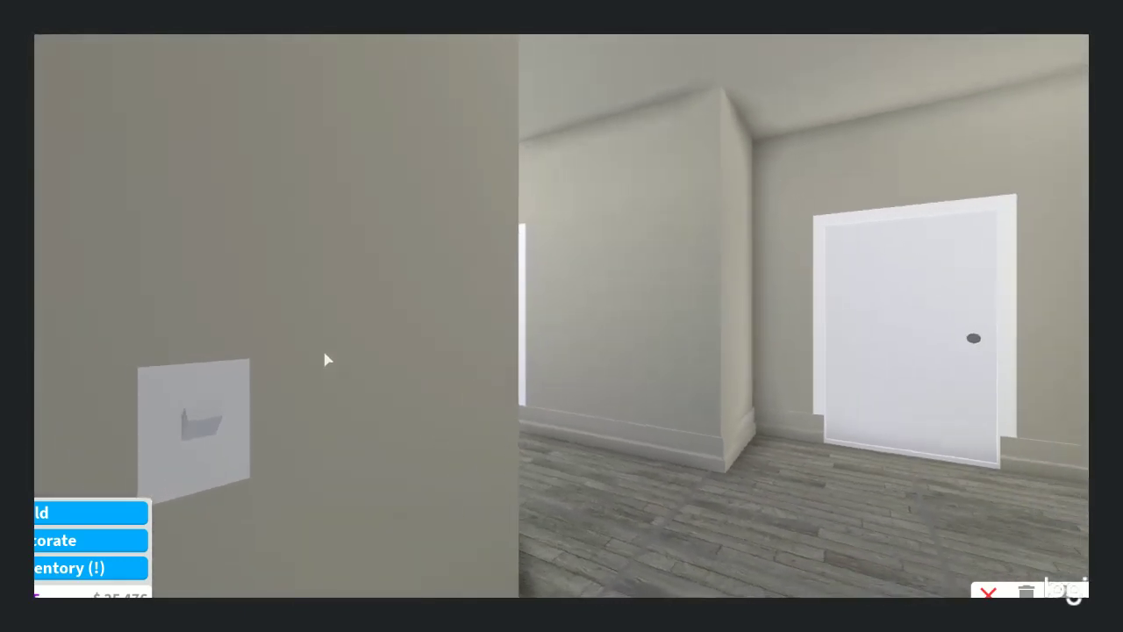
pyautogui.press('s')
pyautogui.press('a')
pyautogui.press('w')
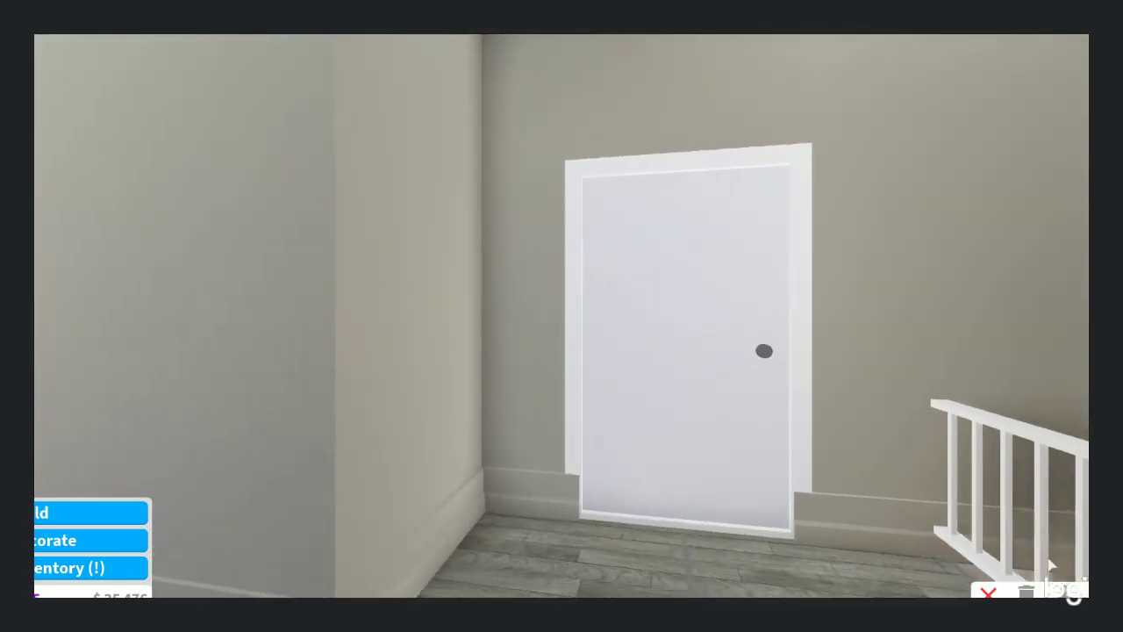
pyautogui.press('s')
pyautogui.press('d')
pyautogui.press('a')
pyautogui.press('w')
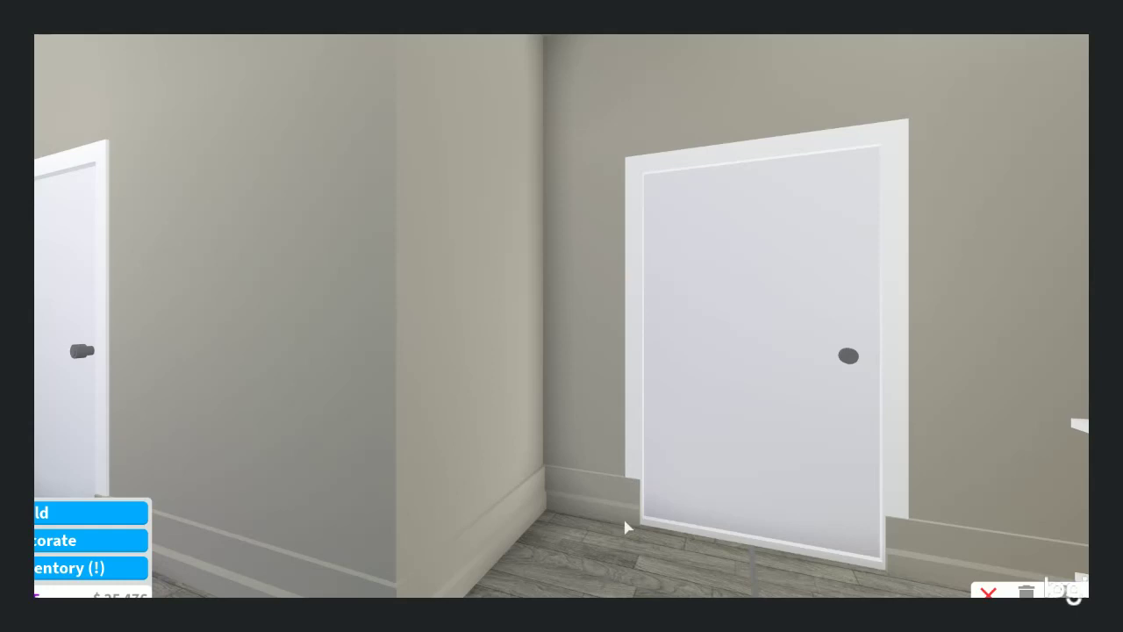
pyautogui.press('s')
pyautogui.press('a')
pyautogui.press('w')
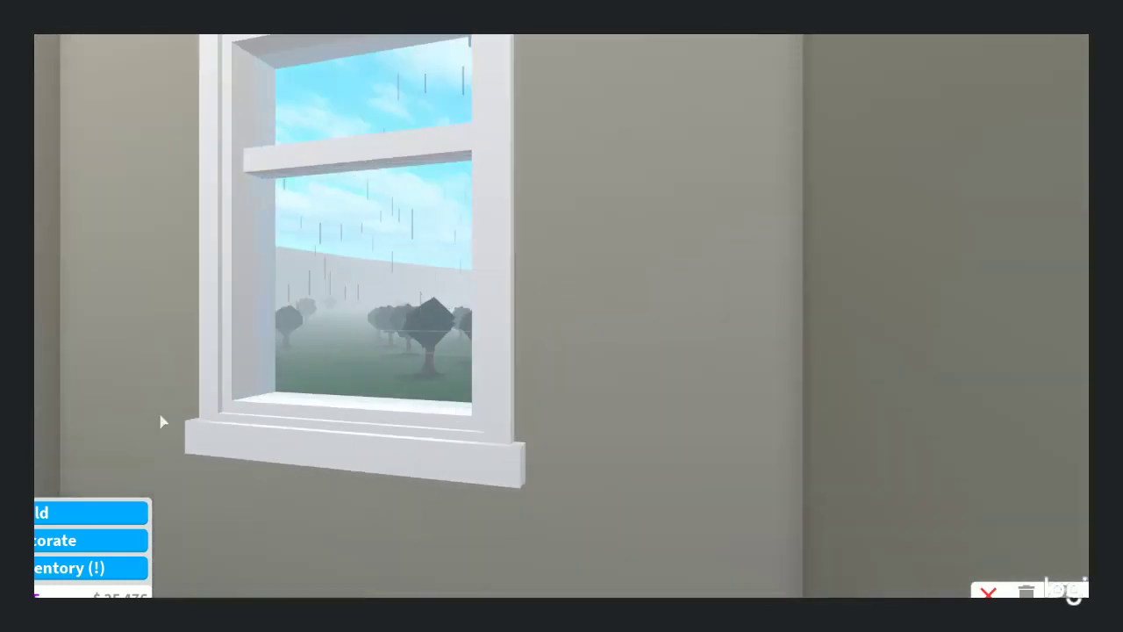
pyautogui.press('d')
pyautogui.press('a')
pyautogui.press('w')
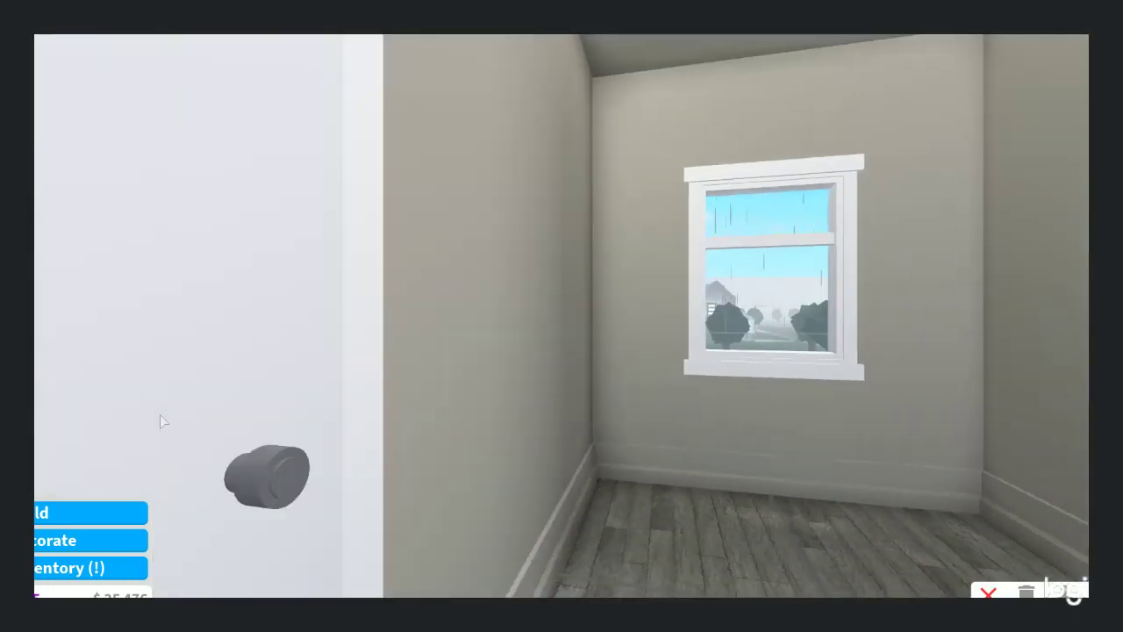
pyautogui.press('w')
pyautogui.press('d')
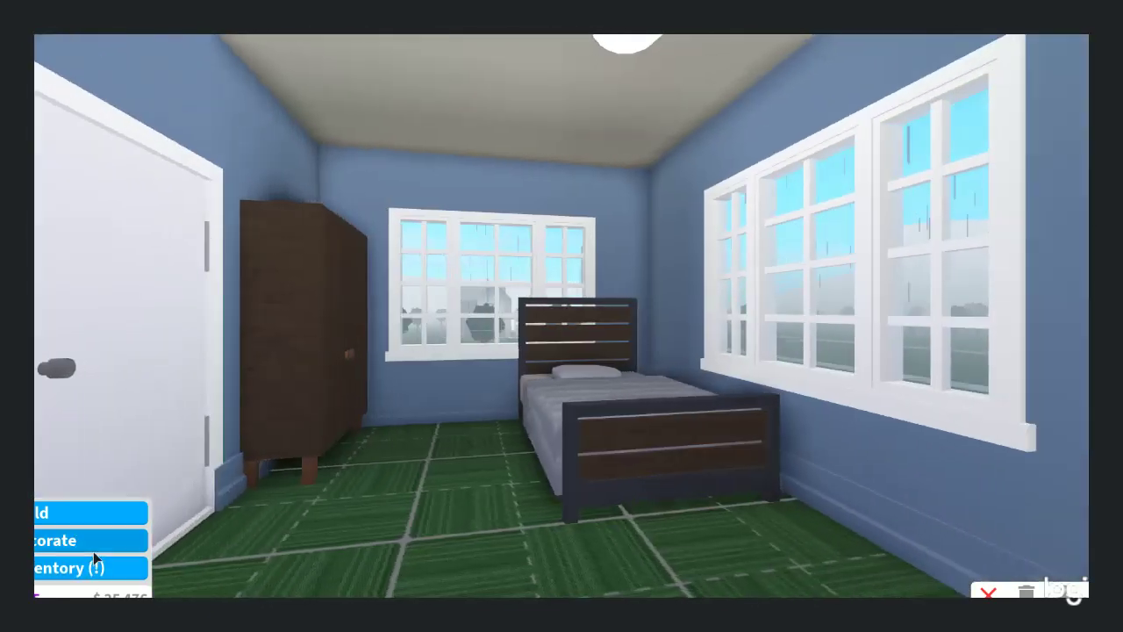
# Place the Industrial Single Bed against the red bedroom's back wall
pyautogui.press('w')
pyautogui.click(91, 542)
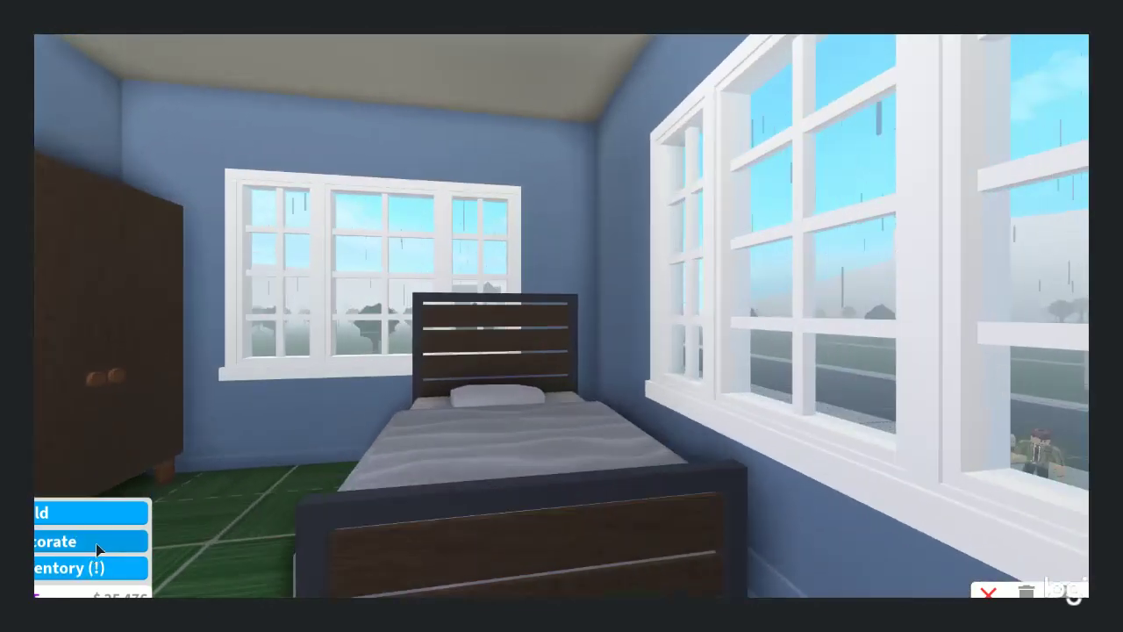
pyautogui.press('d')
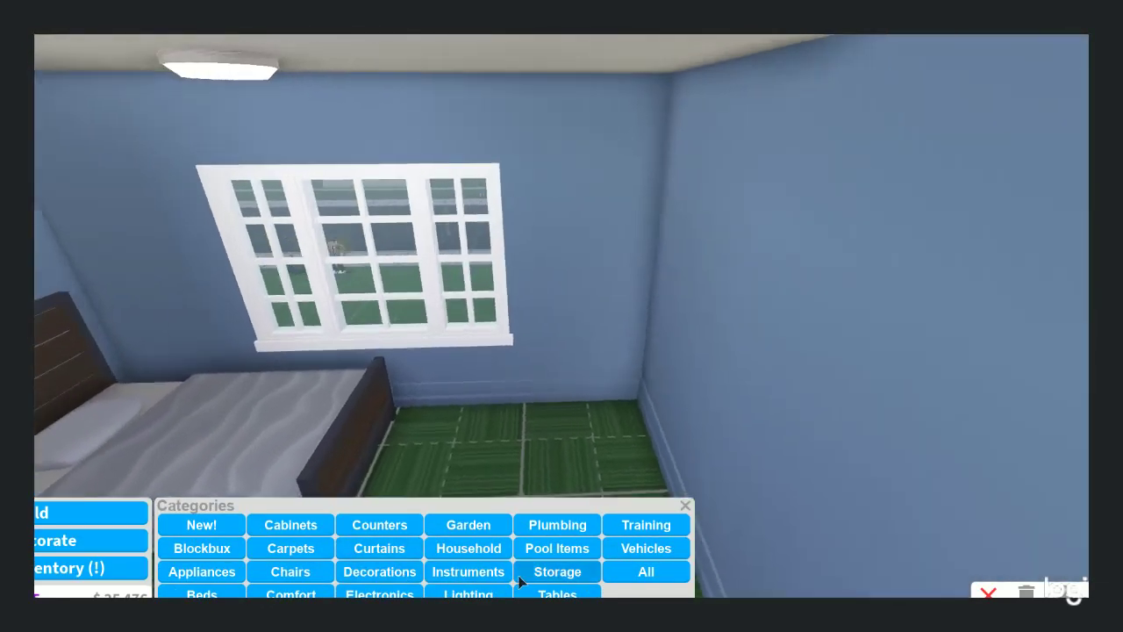
pyautogui.press('w')
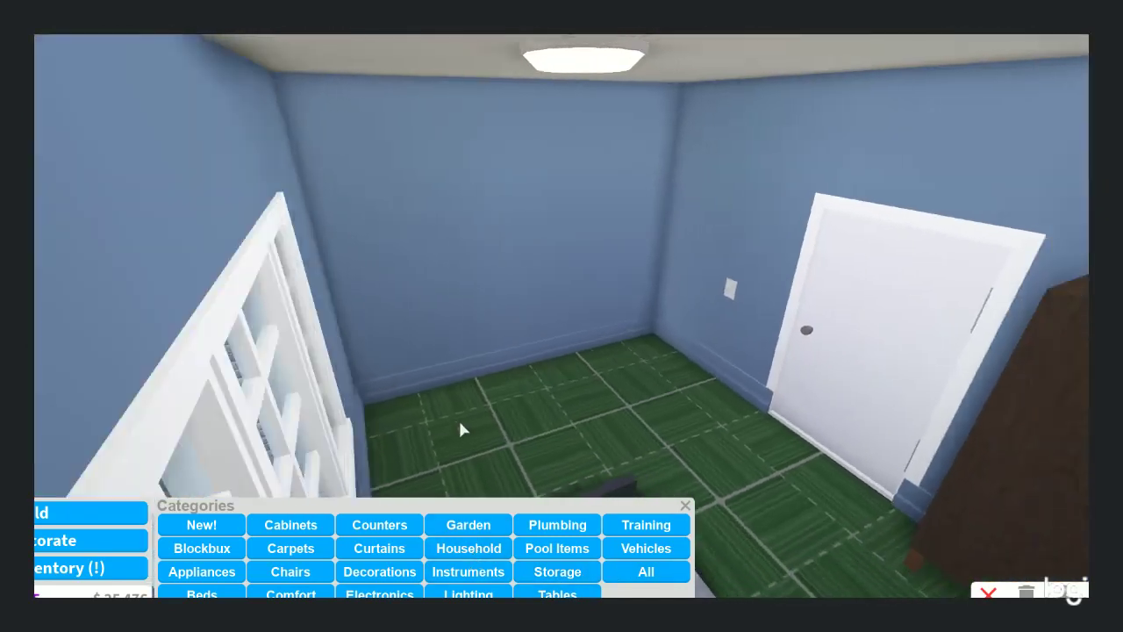
pyautogui.press('s')
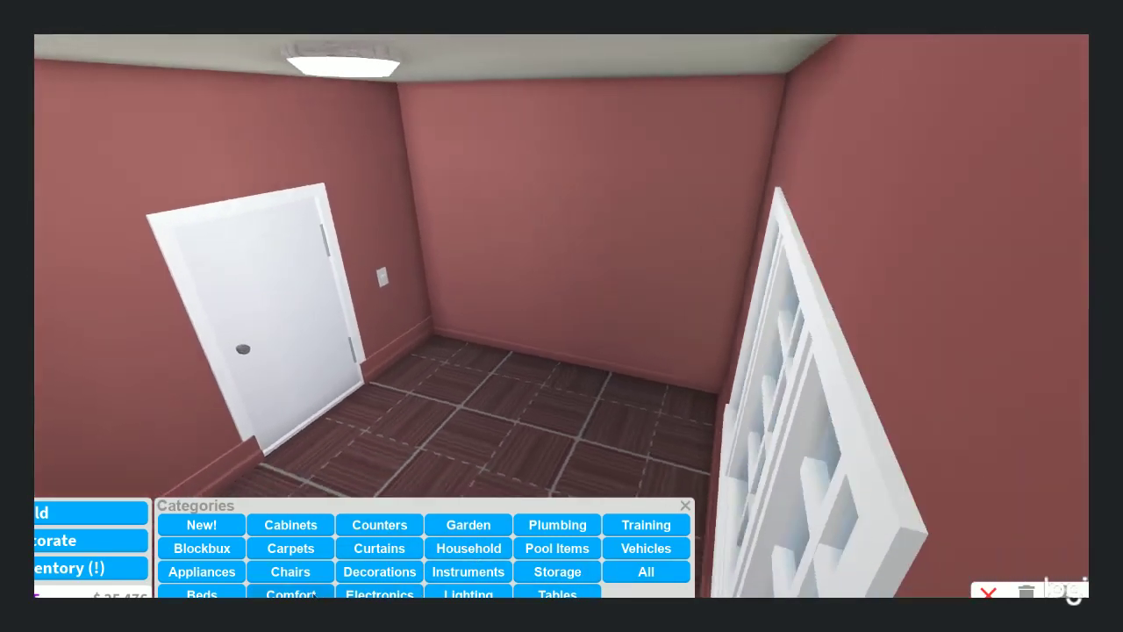
pyautogui.press('a')
pyautogui.click(202, 595)
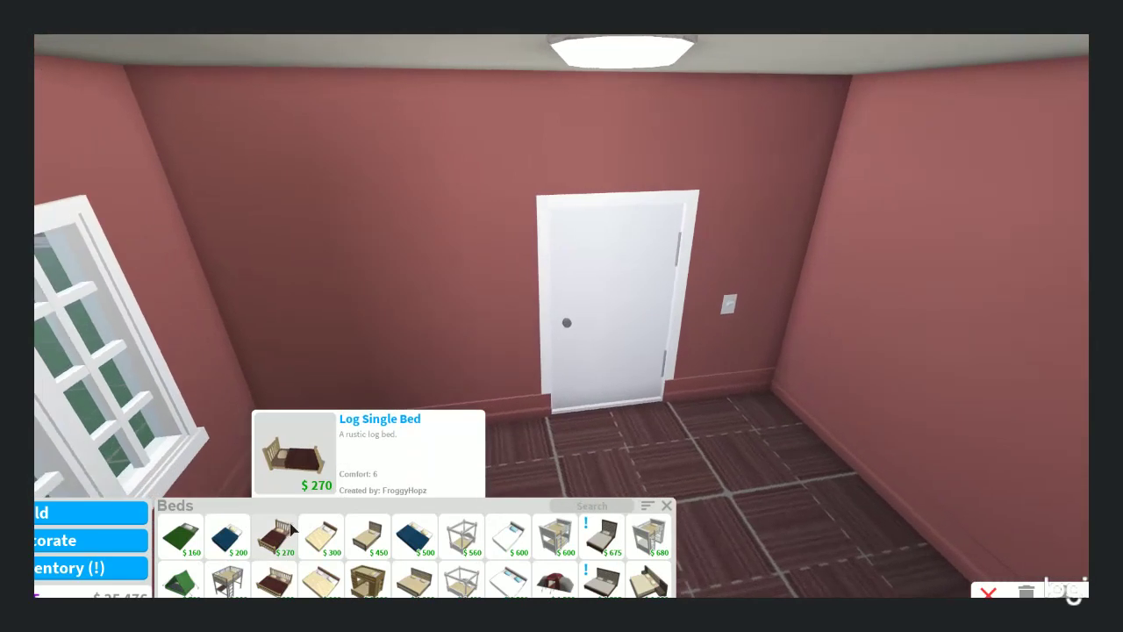
pyautogui.click(366, 536)
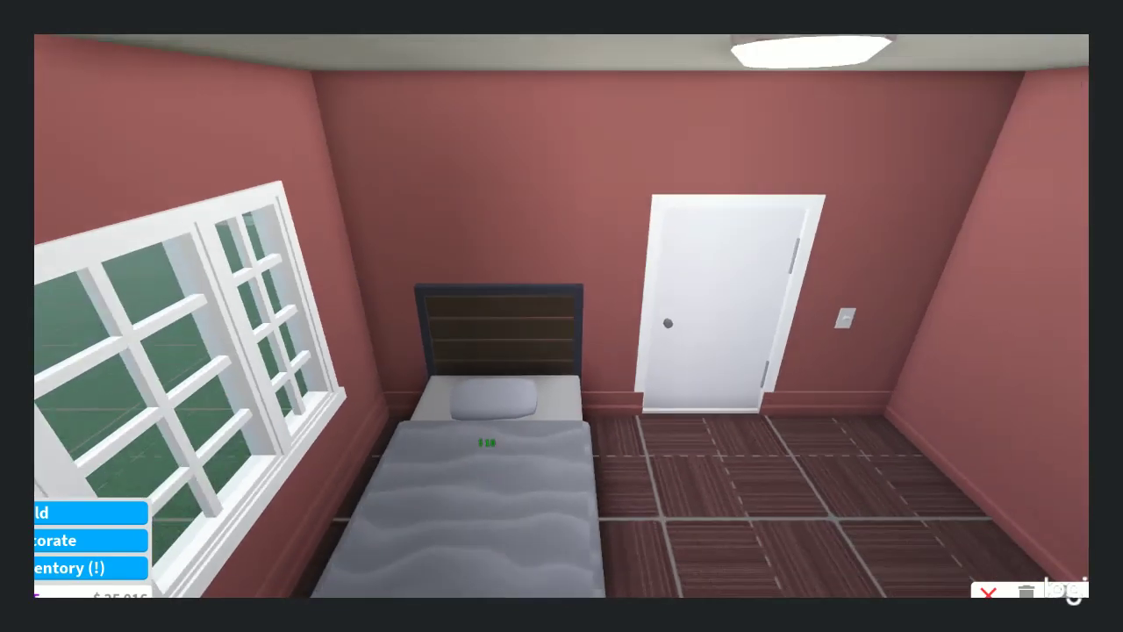
pyautogui.press('a')
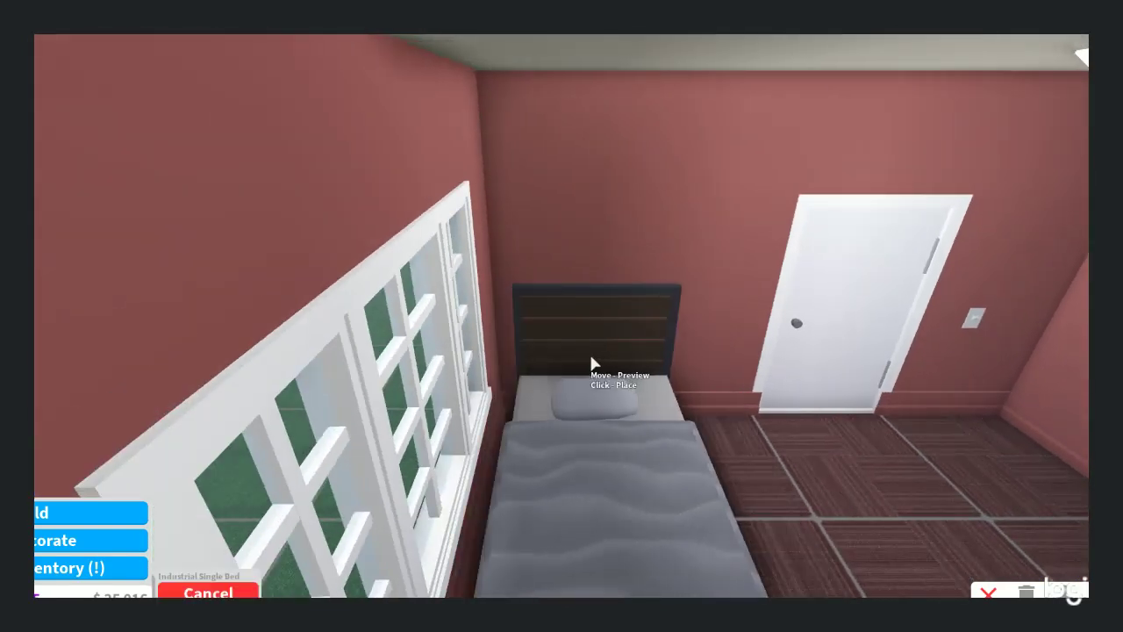
pyautogui.click(593, 364)
# Buy and place the Simplicity Wardrobe in the red bedroom
pyautogui.scroll(-5, 593, 363)
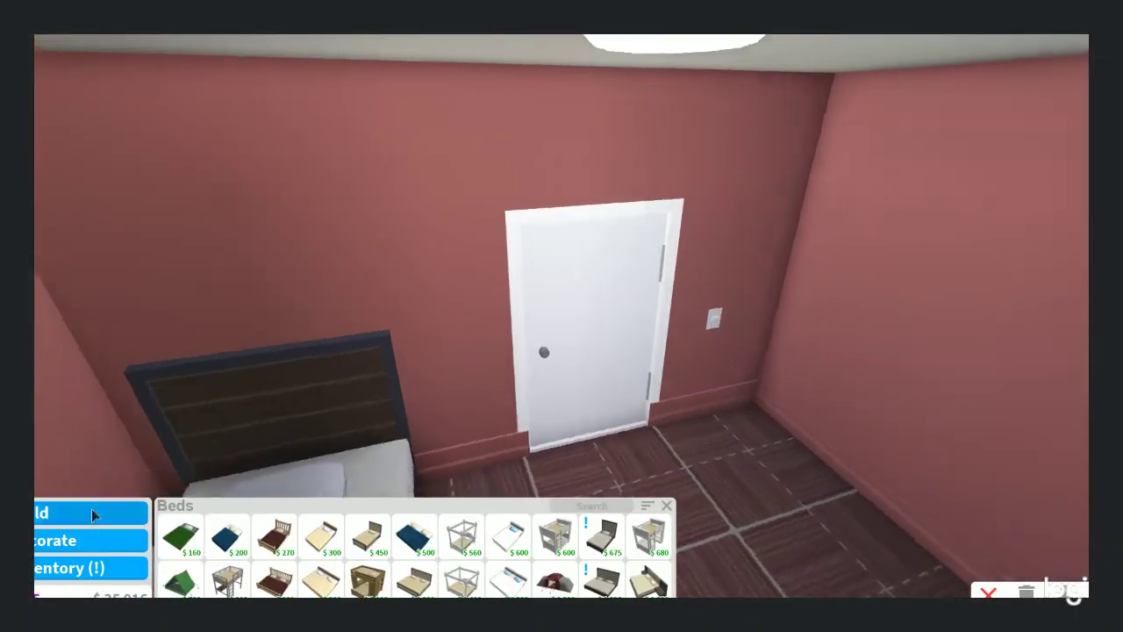
pyautogui.click(92, 511)
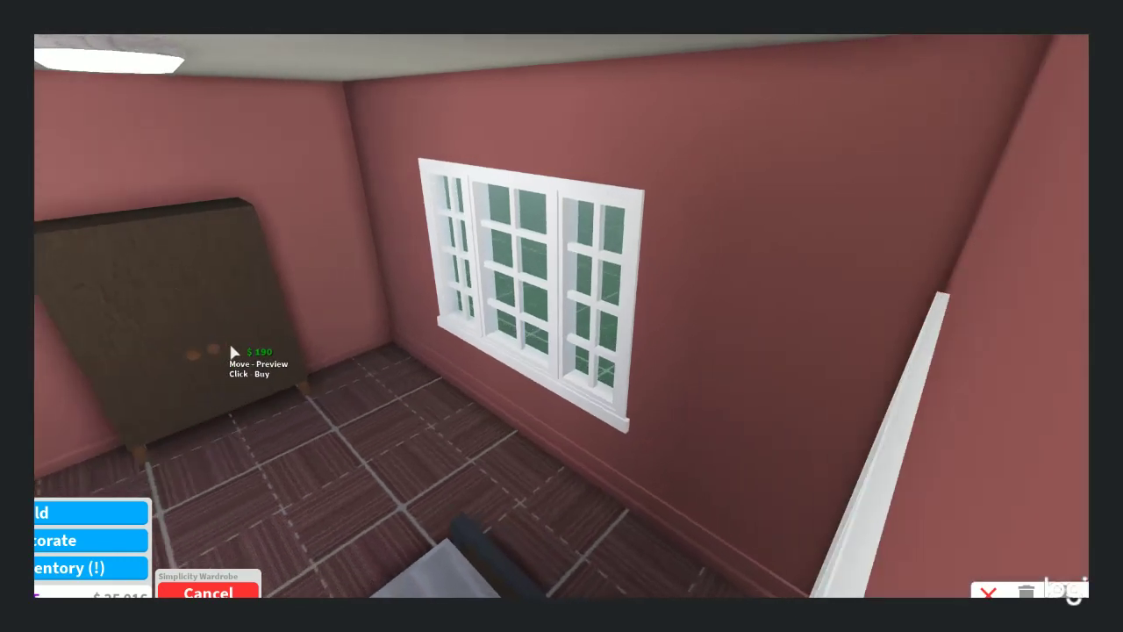
pyautogui.click(245, 345)
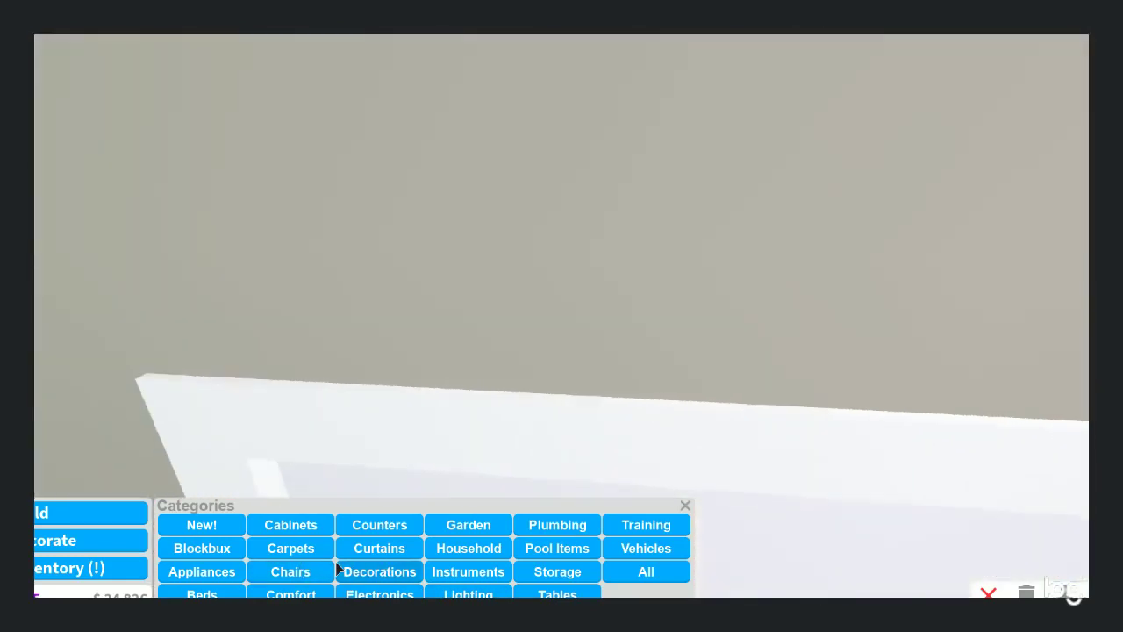
pyautogui.click(339, 571)
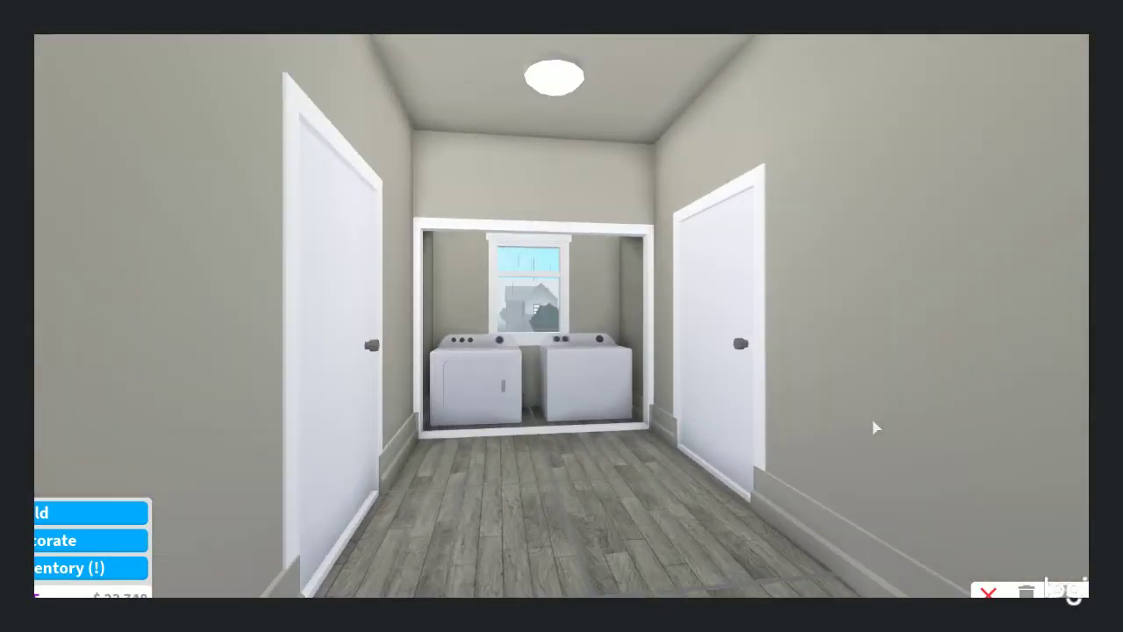
# Apply the $5 Cloudy grey repaint to the hallway laundry nook
pyautogui.press('s')
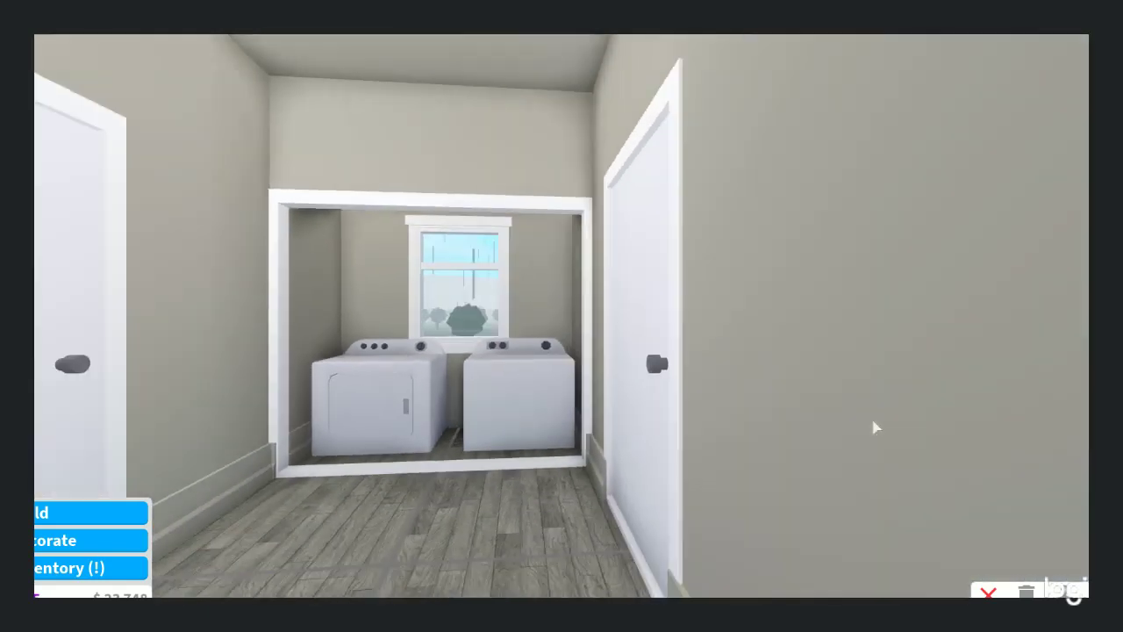
pyautogui.press('d')
pyautogui.press('d')
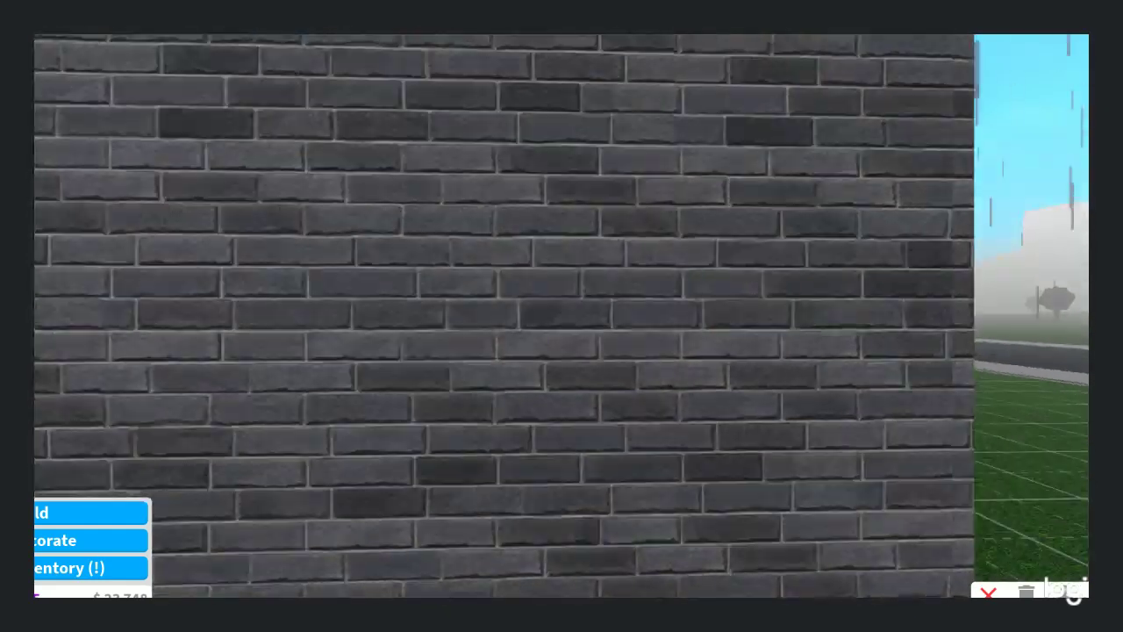
pyautogui.press('s')
pyautogui.press('a')
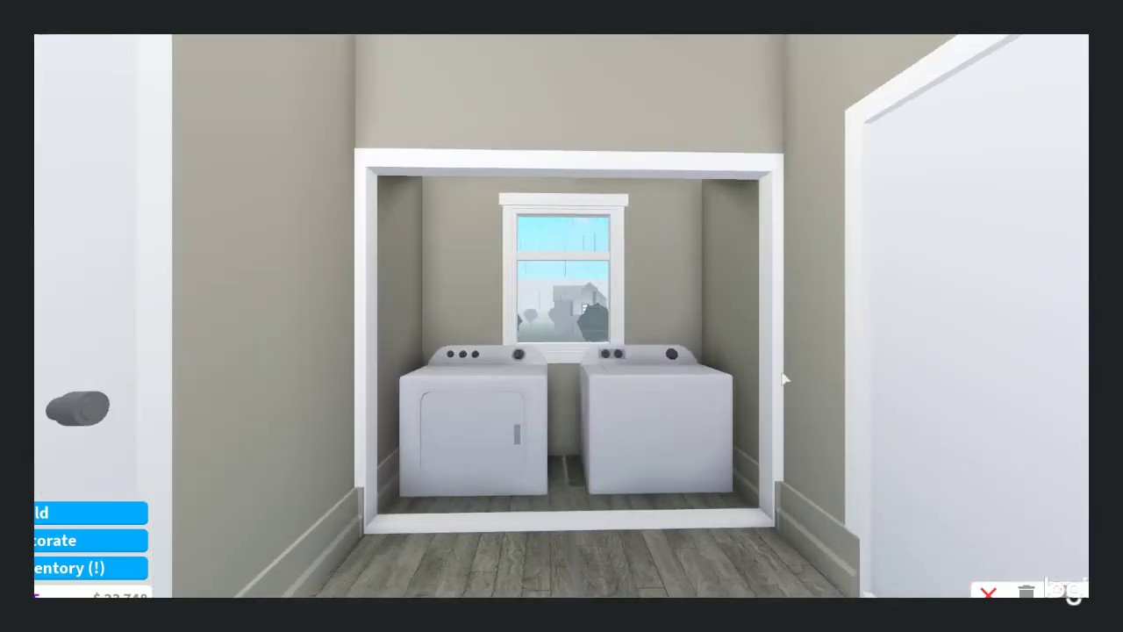
pyautogui.press('s')
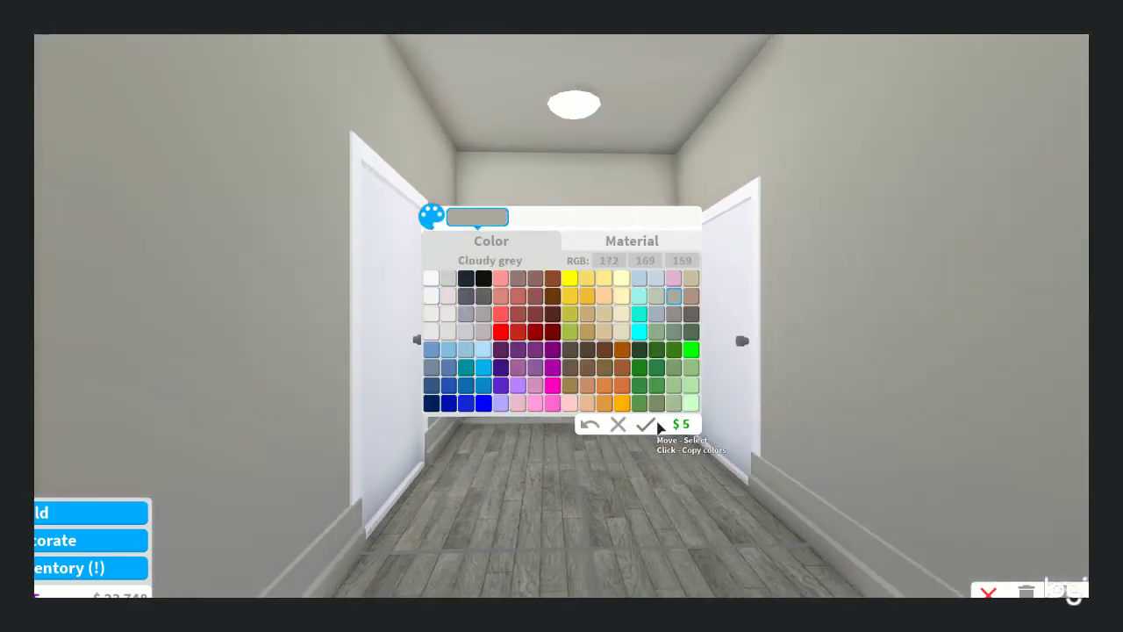
pyautogui.click(647, 424)
pyautogui.press('d')
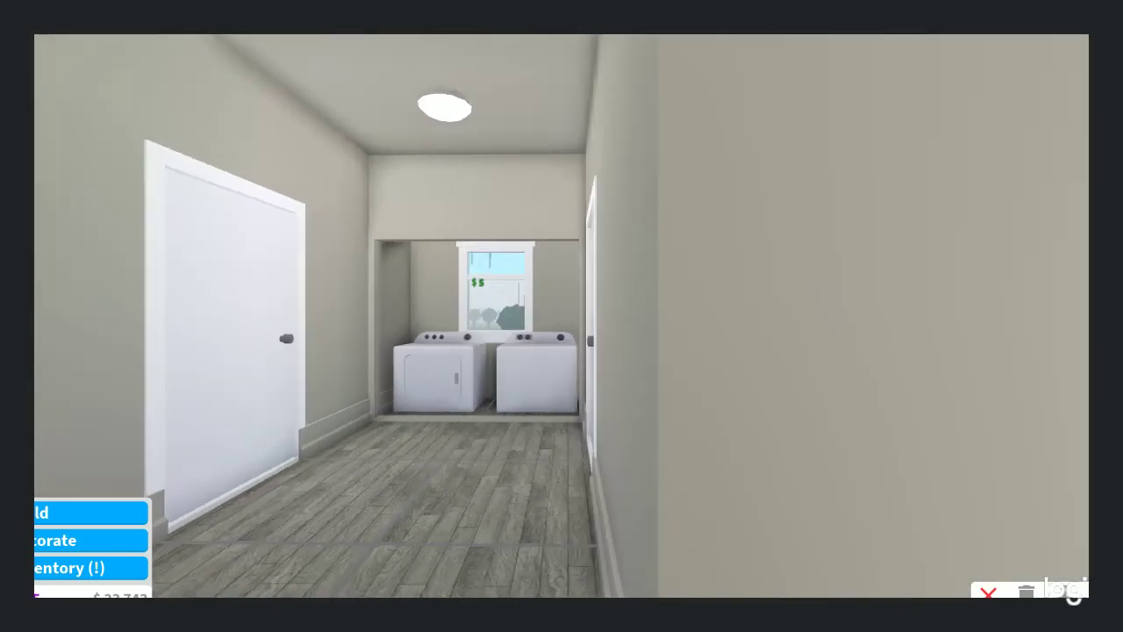
pyautogui.scroll(-3, 787, 426)
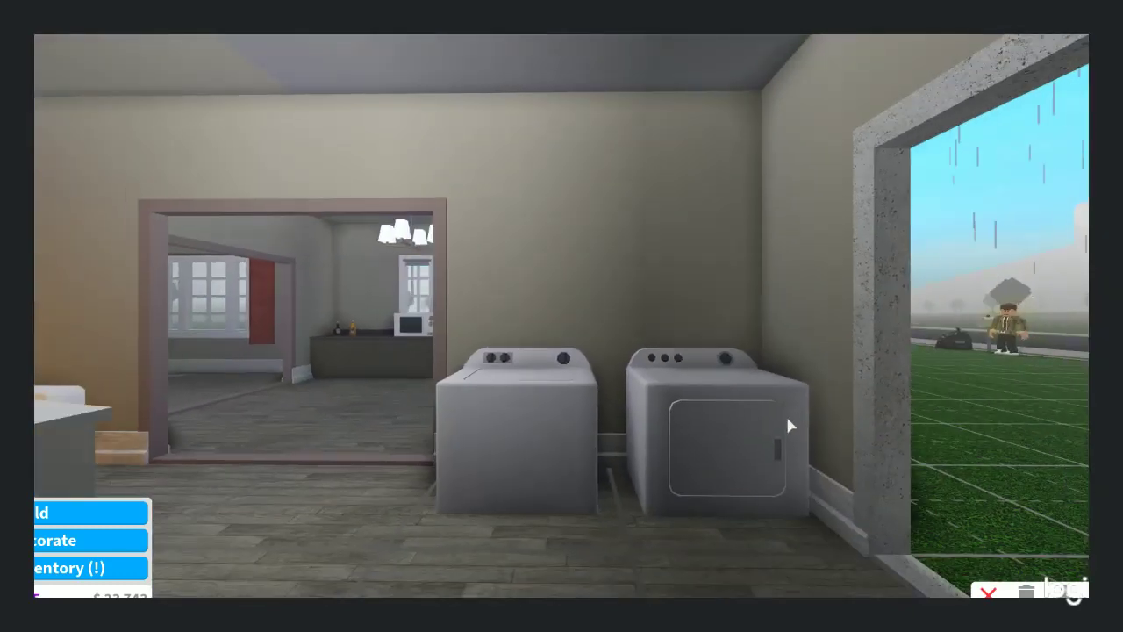
# Give the dining-room curtains' grey colour slot a Smooth Plastic material for $25
pyautogui.press('w')
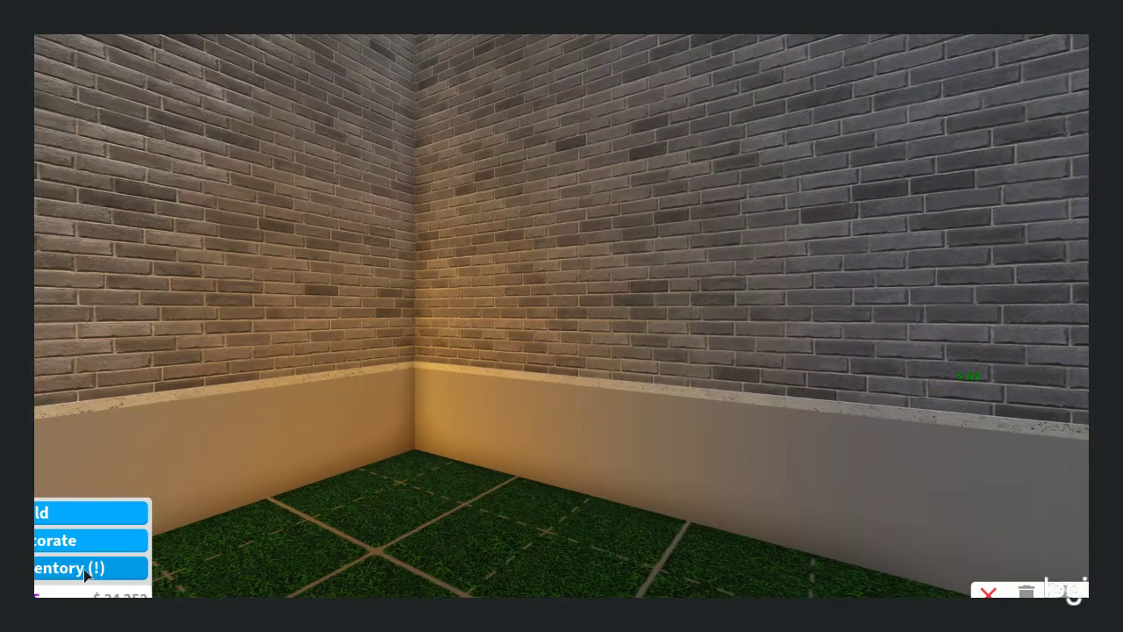
pyautogui.press('w')
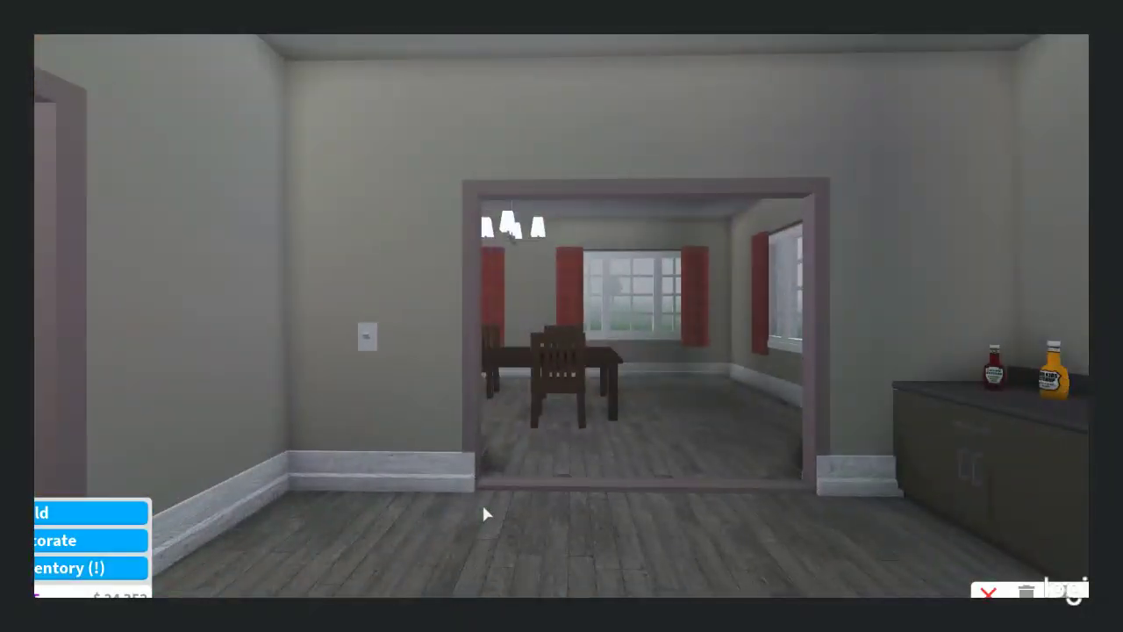
pyautogui.press('s')
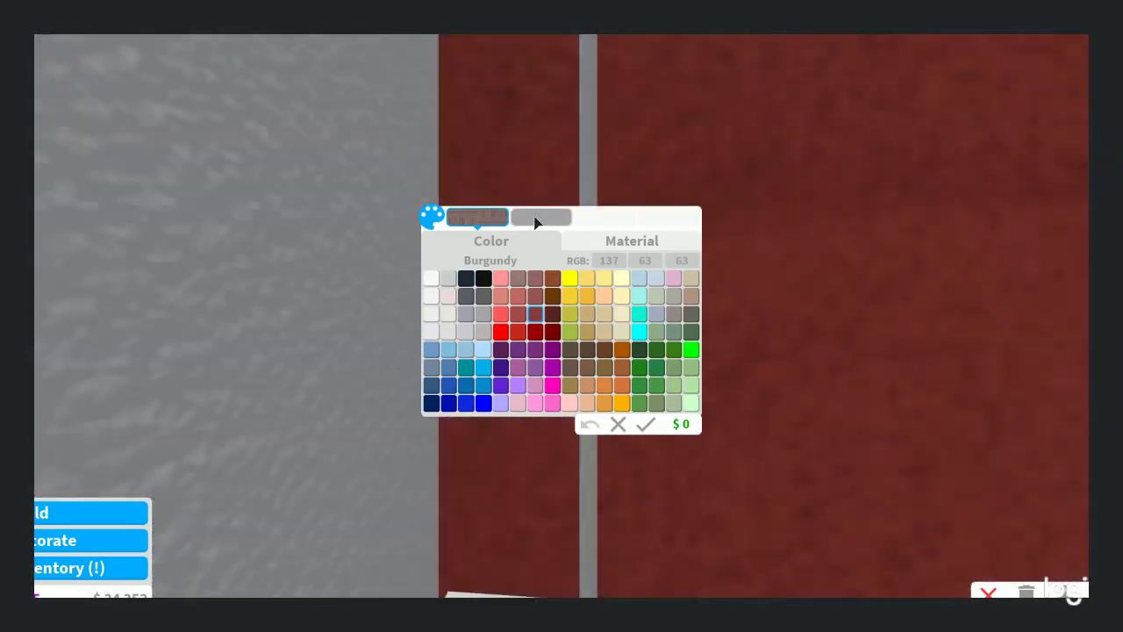
pyautogui.click(534, 223)
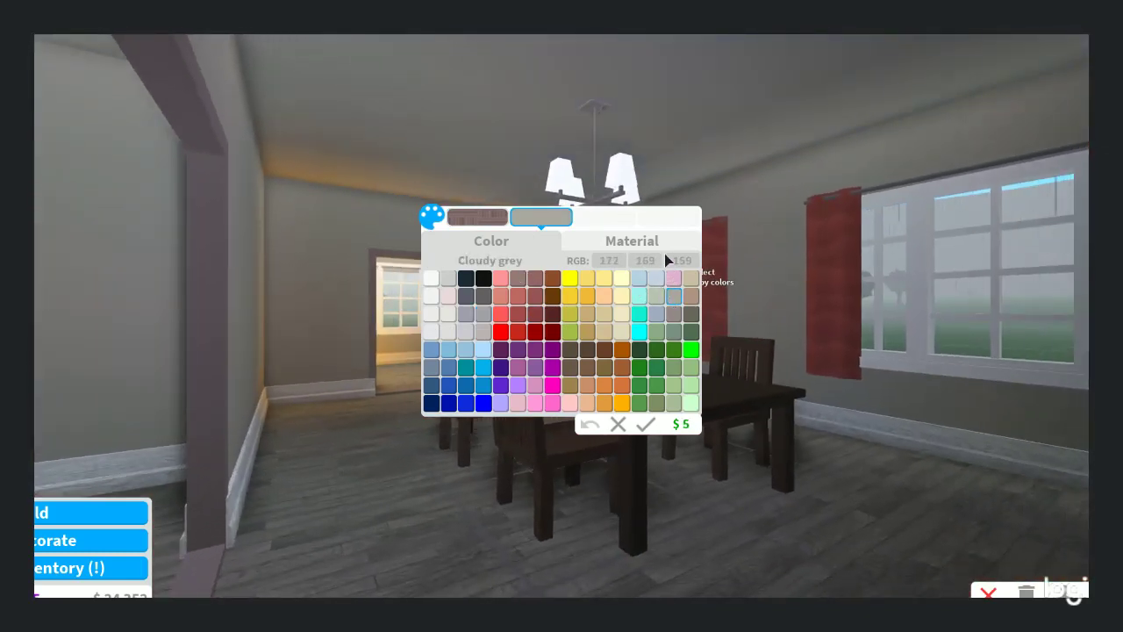
pyautogui.click(665, 247)
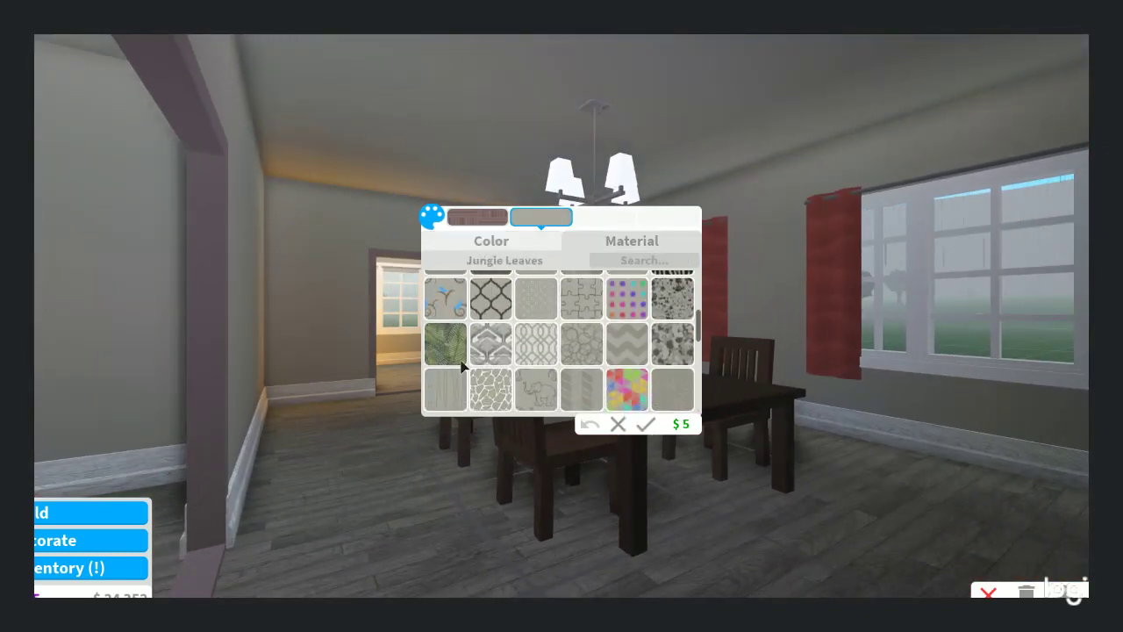
pyautogui.scroll(2, 440, 329)
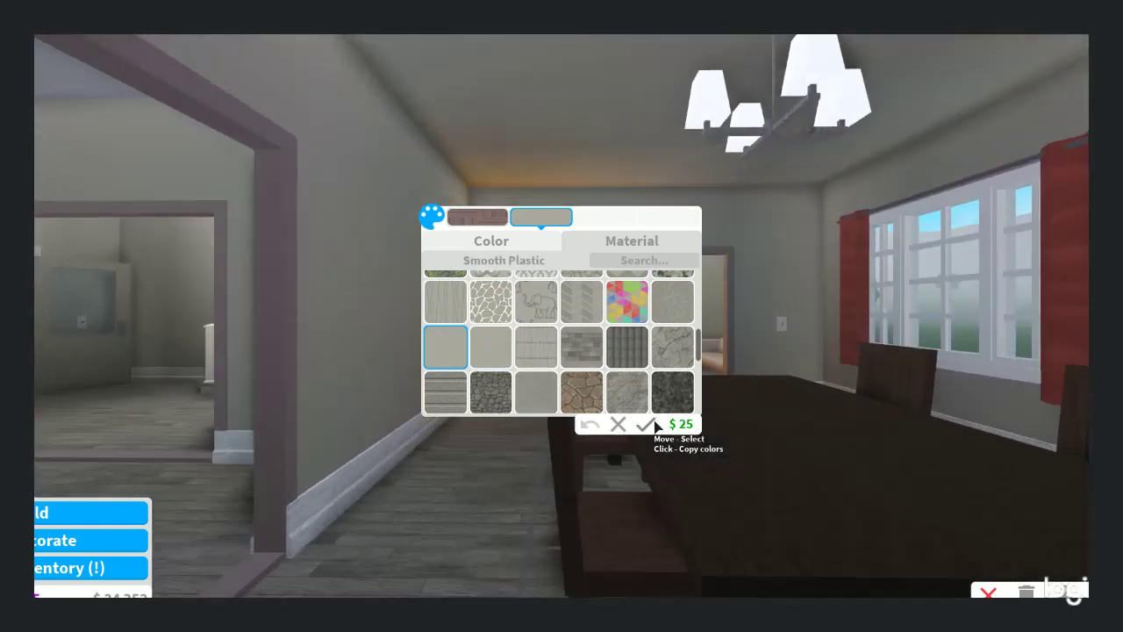
pyautogui.click(646, 425)
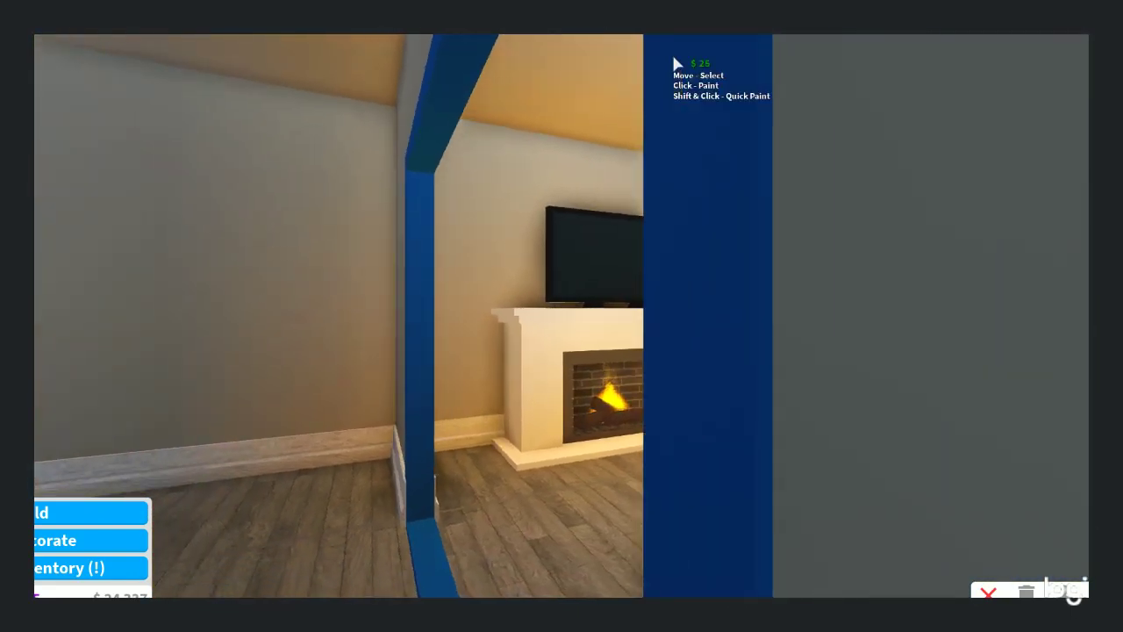
# Check the living room ceiling colour, then move upstairs to the bedroom window
pyautogui.click(677, 76)
pyautogui.click(681, 71)
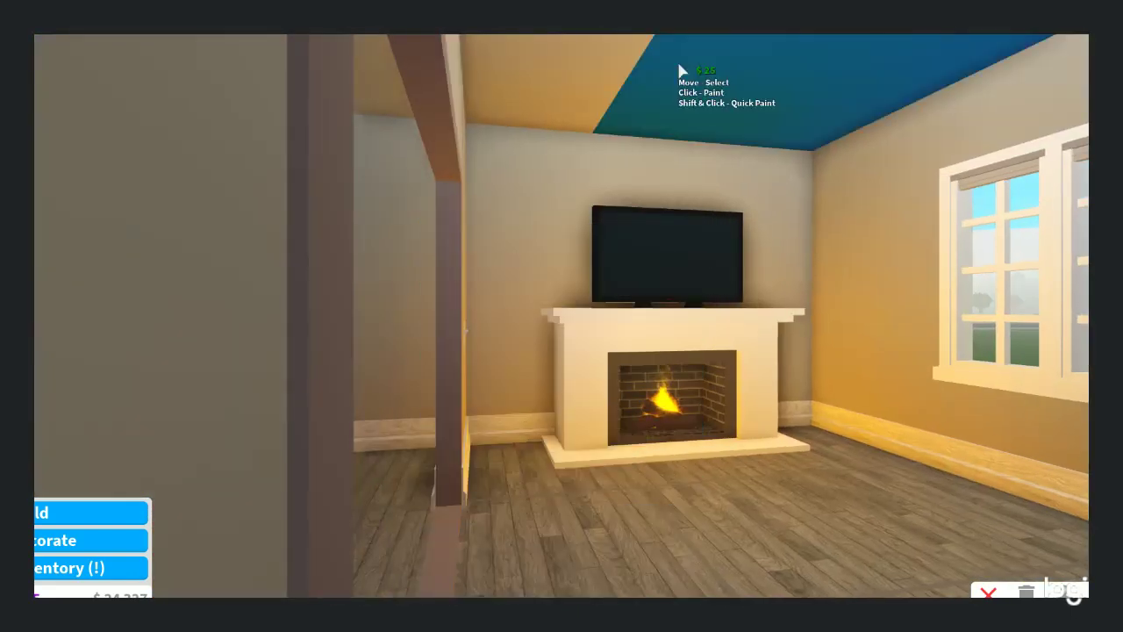
pyautogui.press('w')
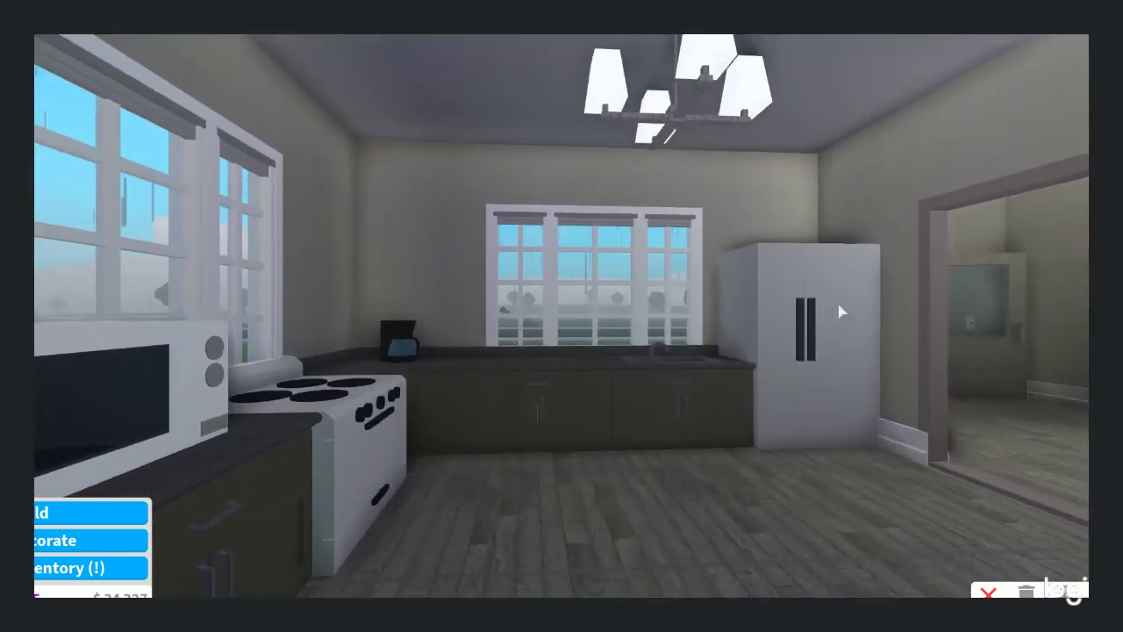
pyautogui.press('w')
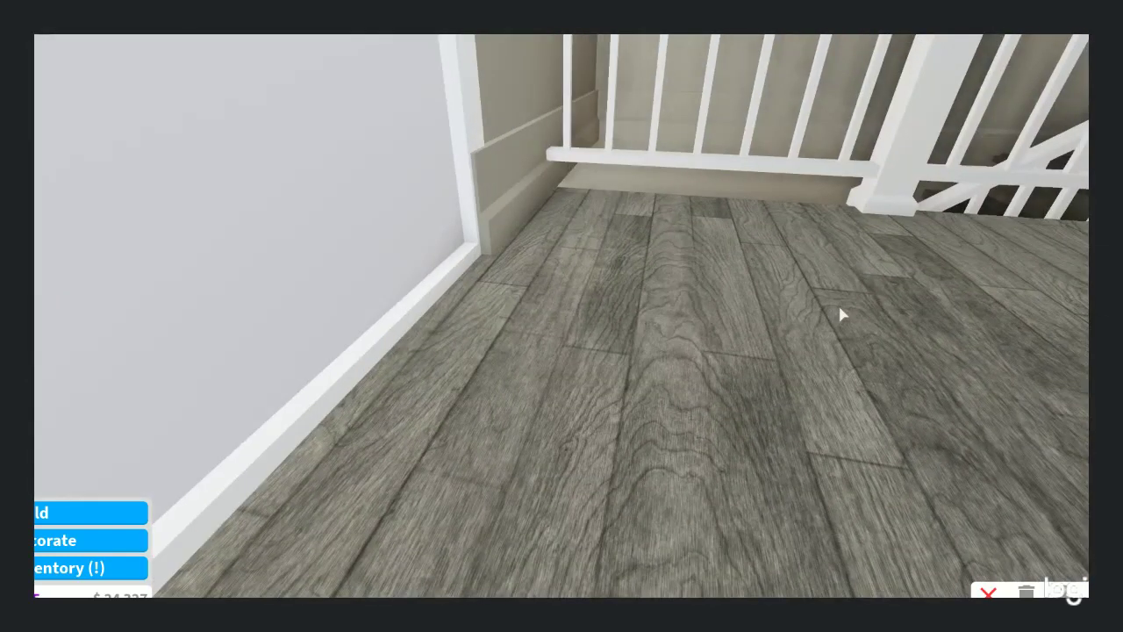
pyautogui.press('w')
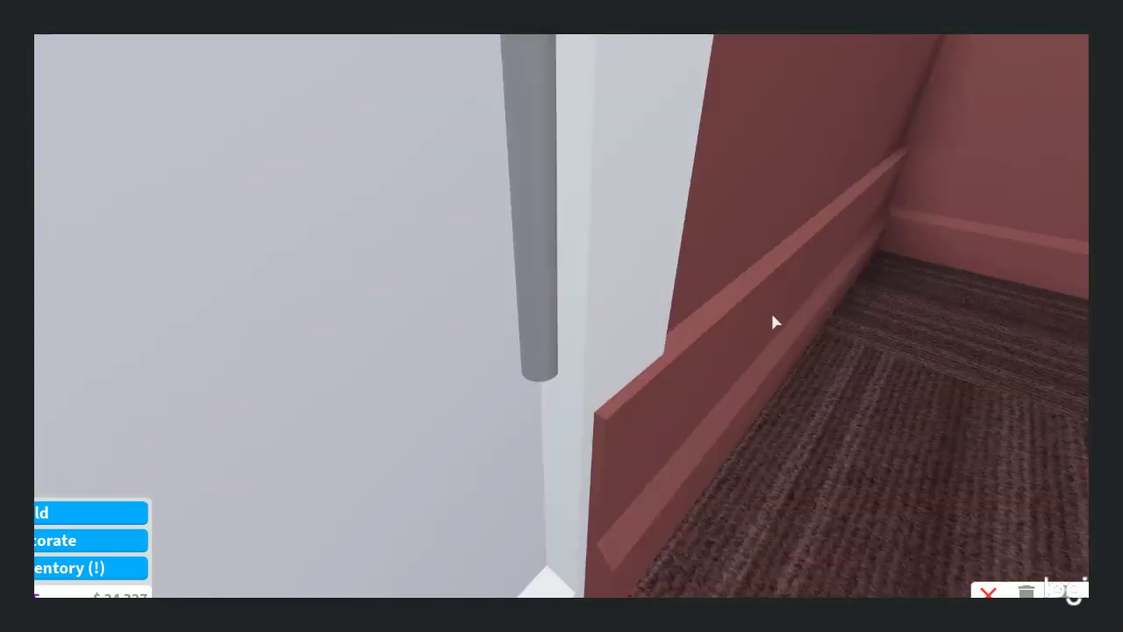
pyautogui.press('w')
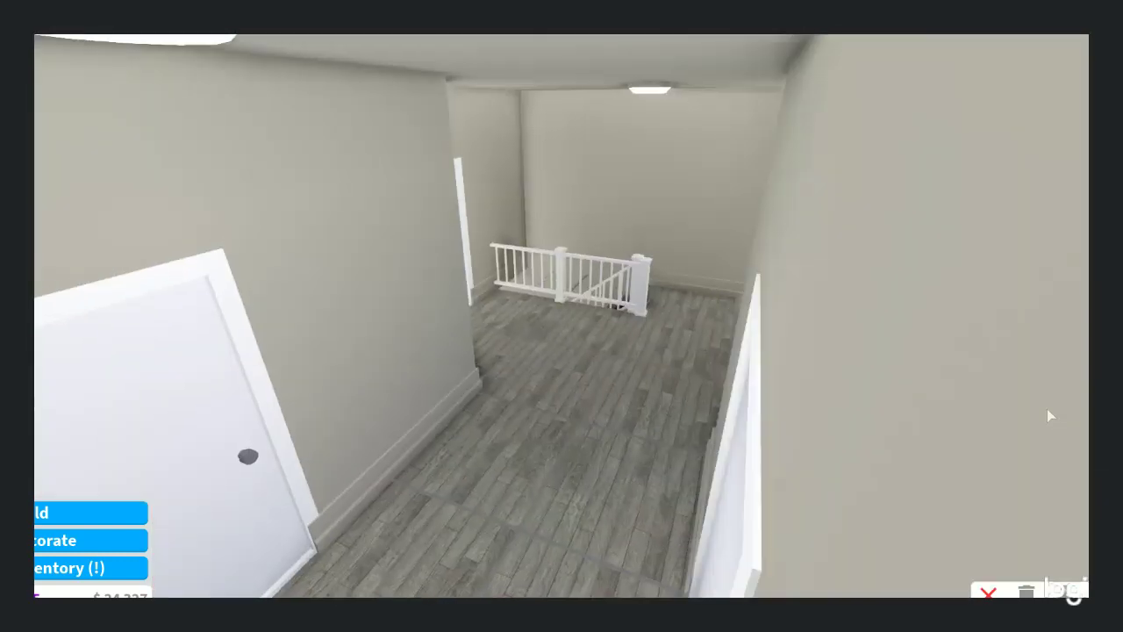
pyautogui.press('w')
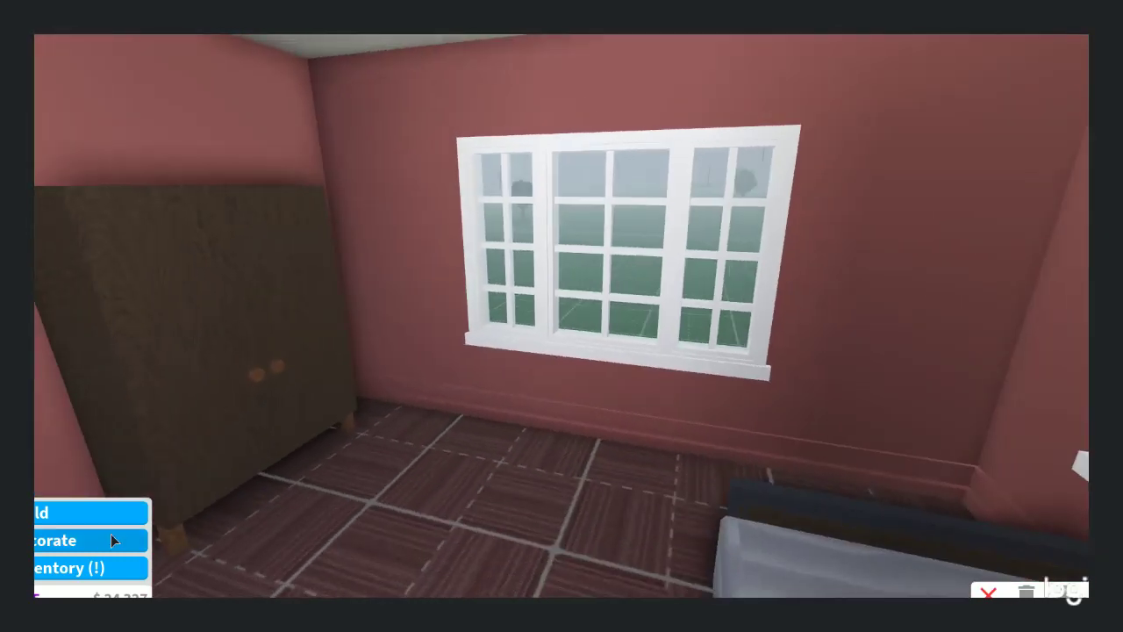
# Pick the $25 Privacy Blinds from the Curtains catalogue for the bedroom window
pyautogui.click(56, 542)
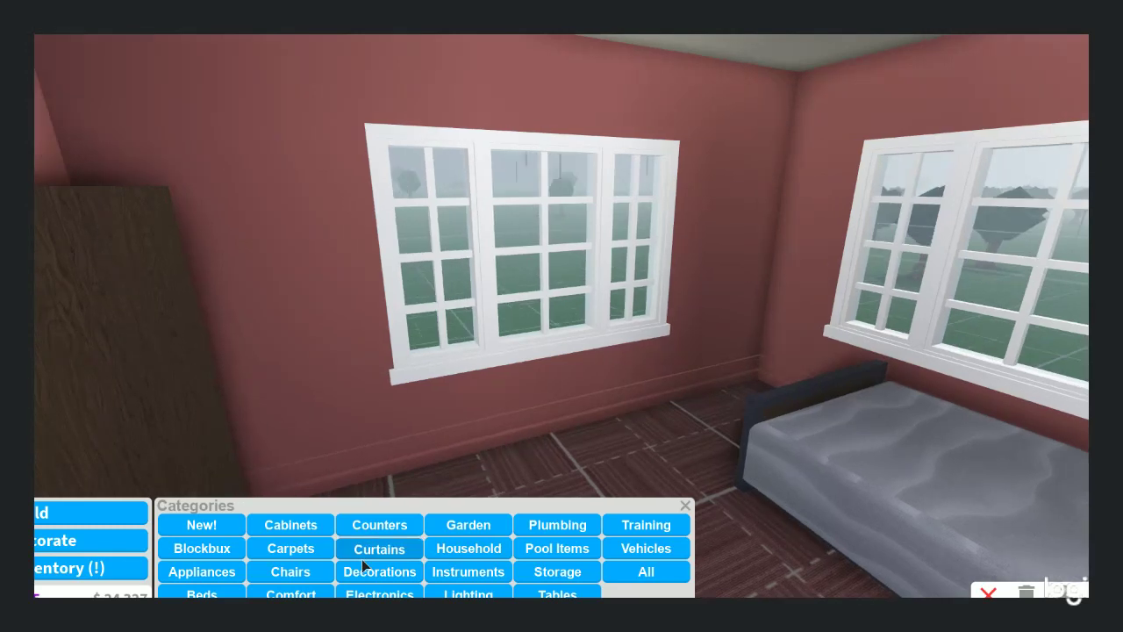
pyautogui.click(369, 553)
pyautogui.click(179, 539)
# Swing the camera from the upstairs rooms back outside to face the house's front door
pyautogui.press('s')
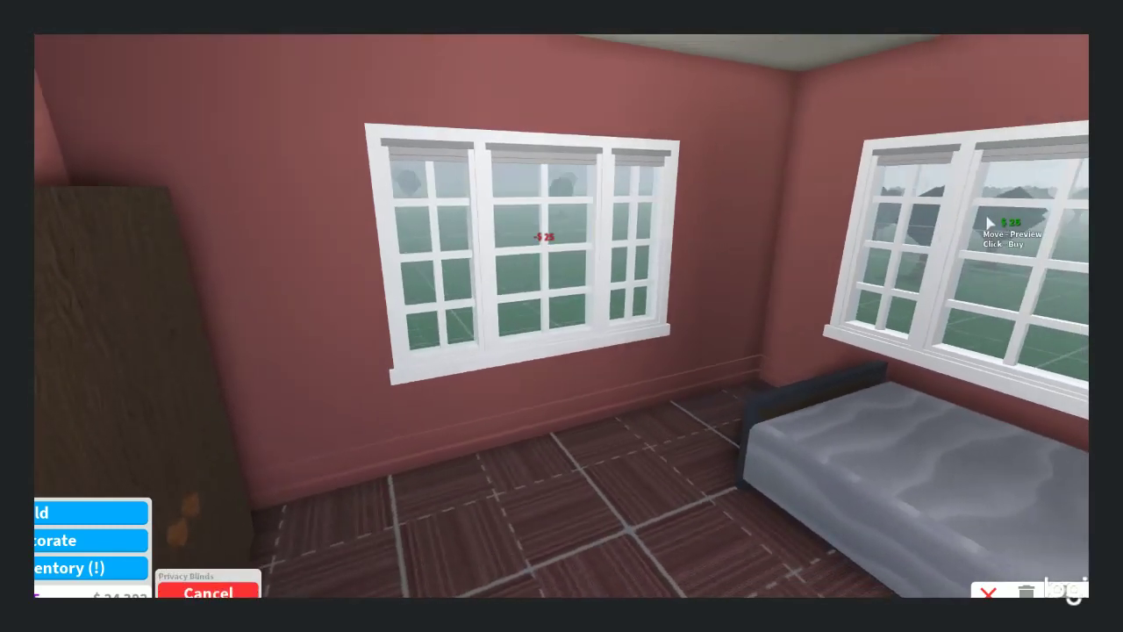
pyautogui.press('w')
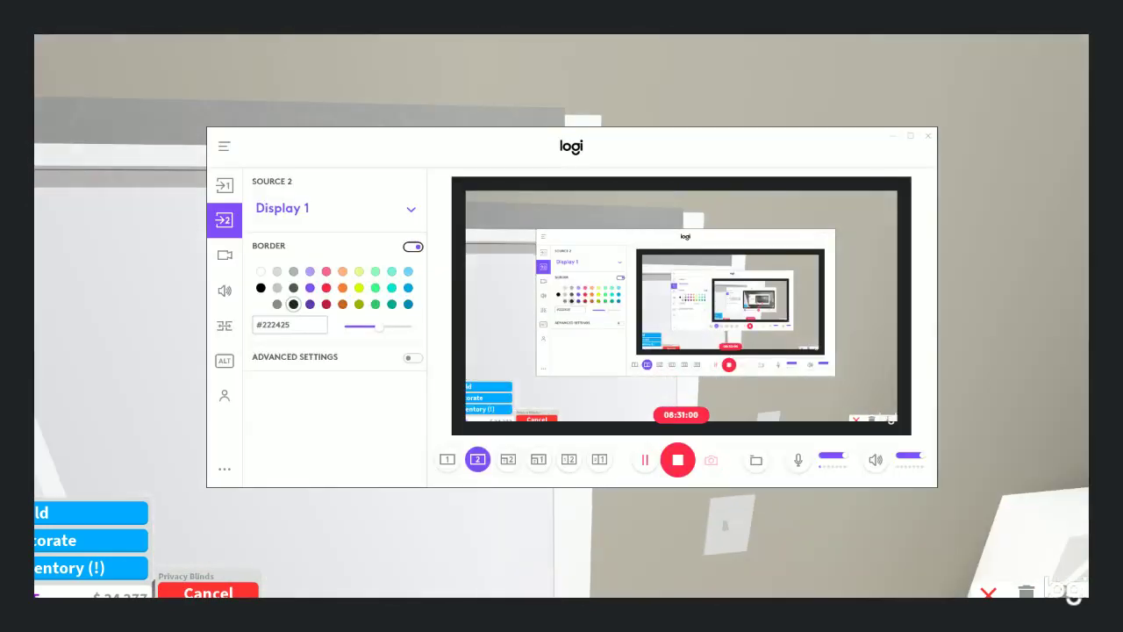
pyautogui.press('w')
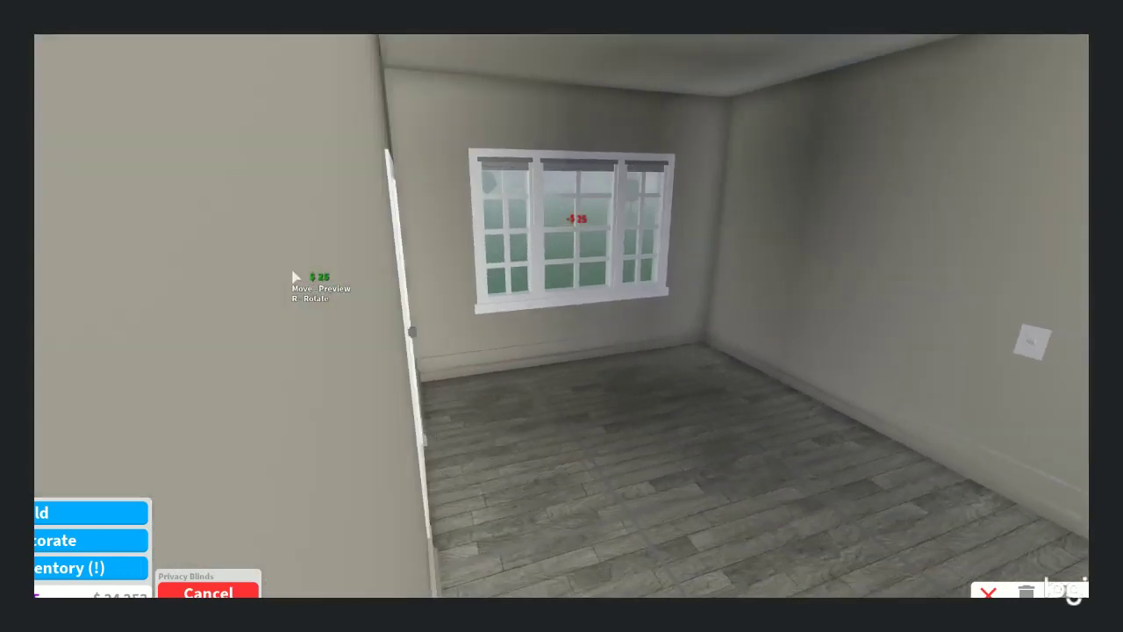
pyautogui.press('w')
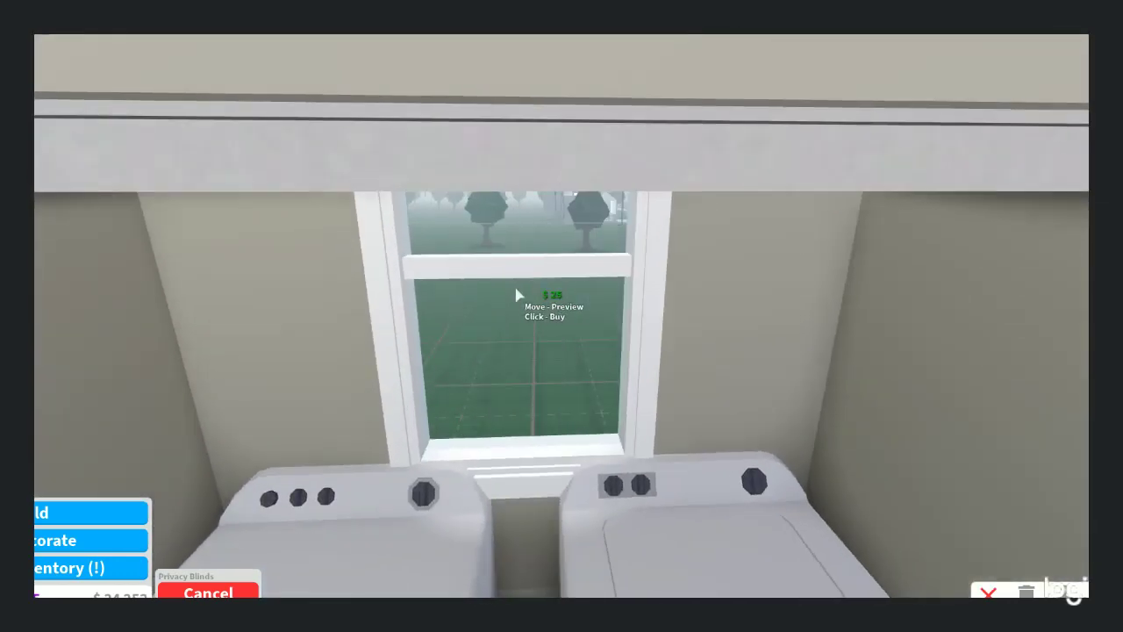
pyautogui.press('s')
pyautogui.press('w')
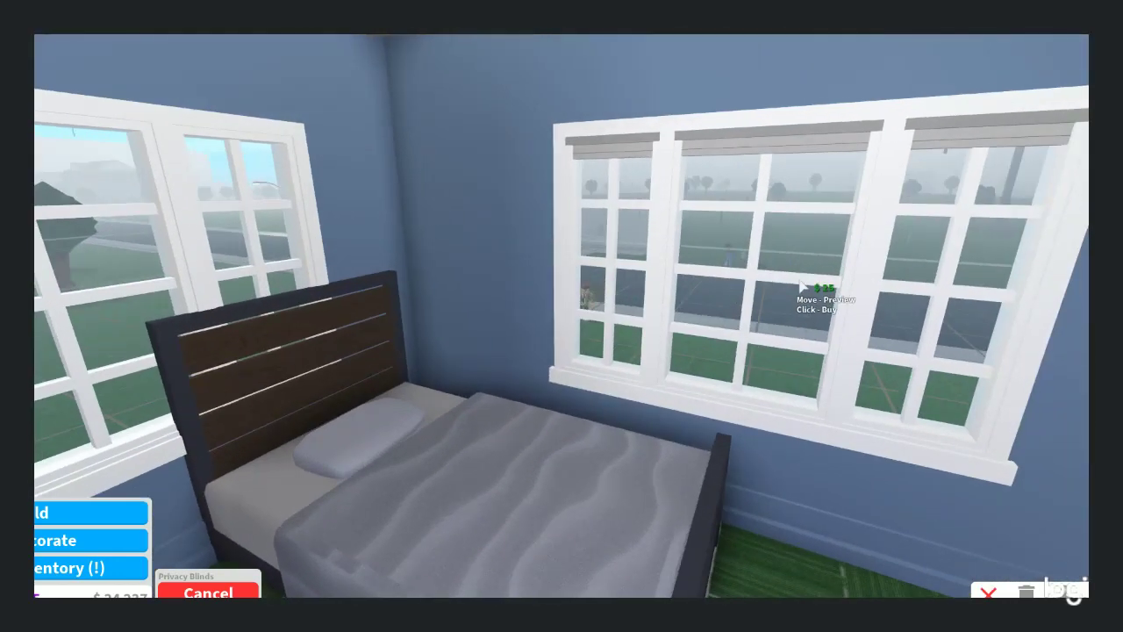
pyautogui.press('s')
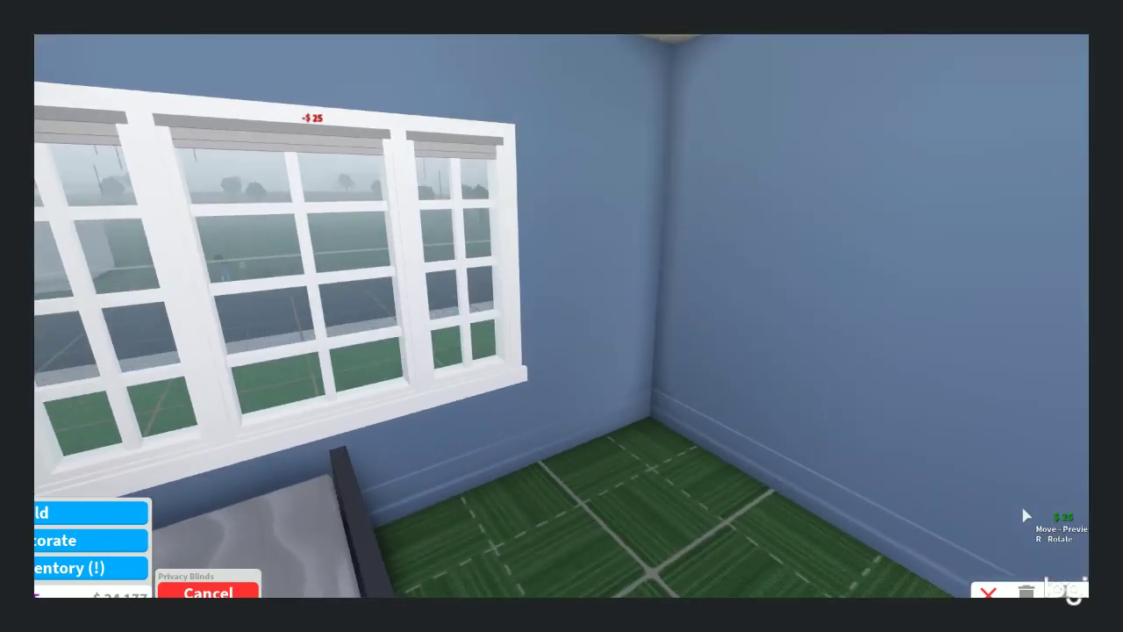
pyautogui.press('d')
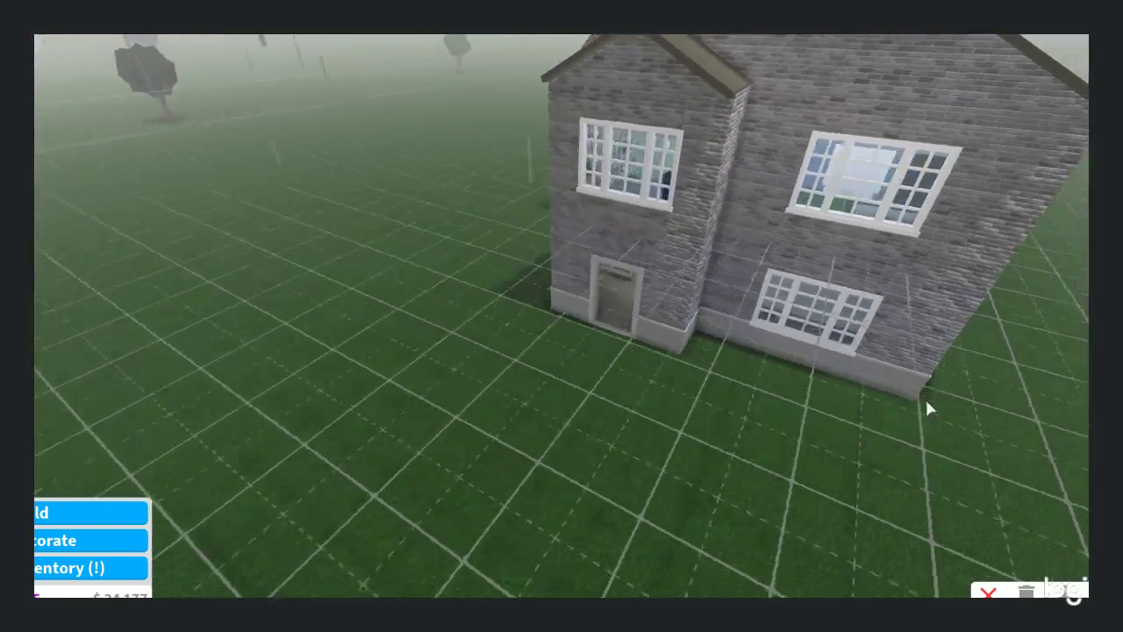
pyautogui.press('w')
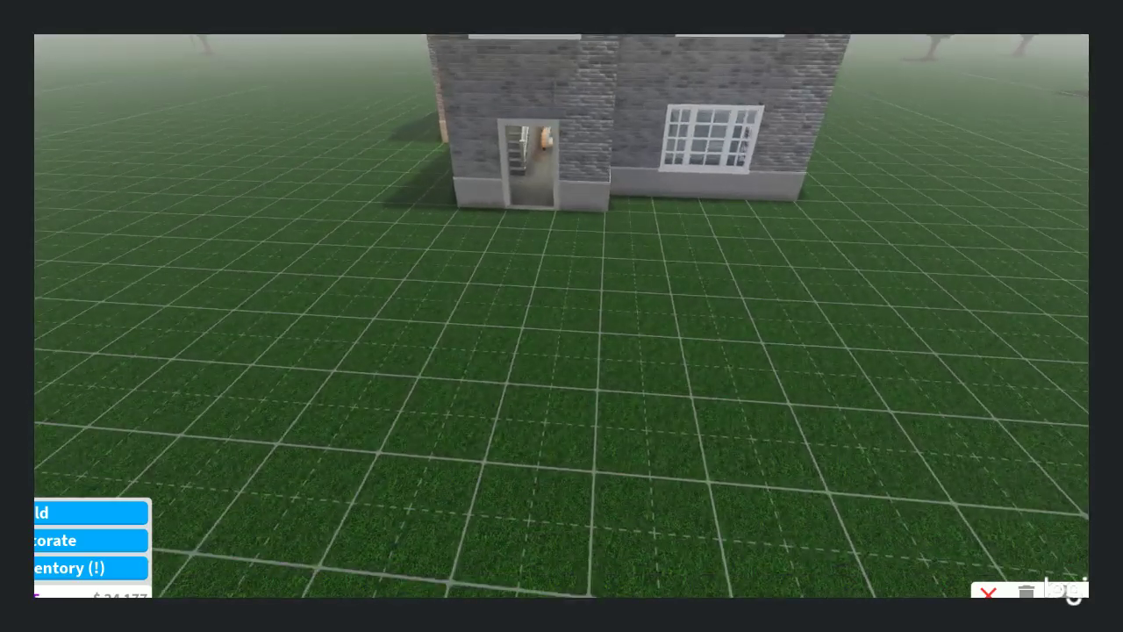
# Lay and buy a narrow floor path from the house front out to the road
pyautogui.click(136, 509)
pyautogui.click(265, 576)
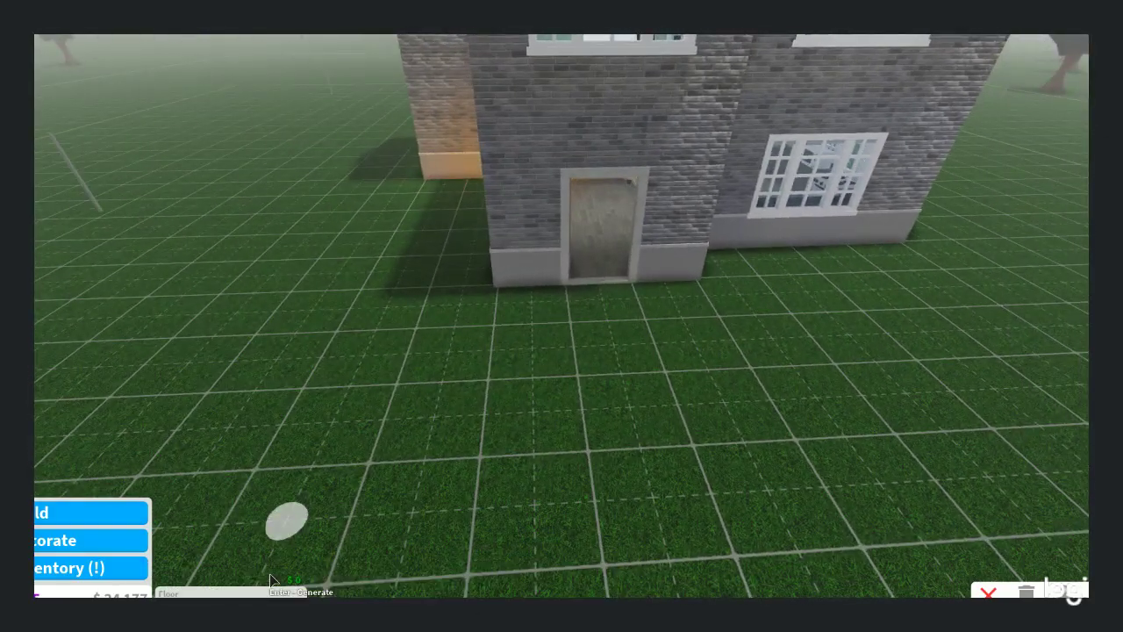
pyautogui.click(485, 336)
pyautogui.scroll(-5, 485, 336)
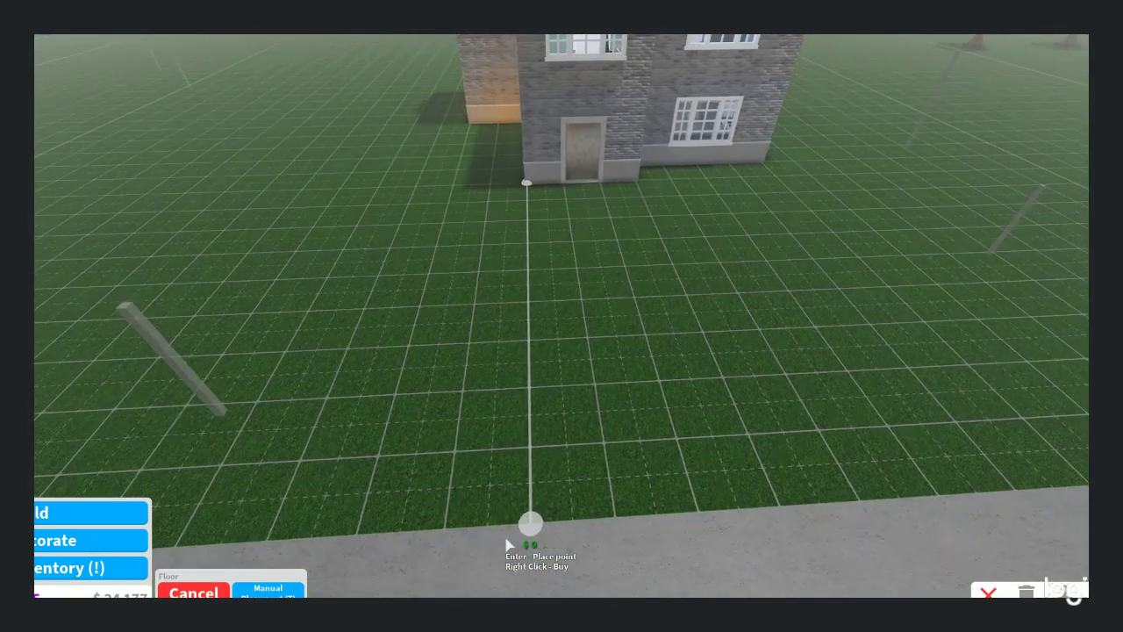
pyautogui.click(513, 536)
pyautogui.click(752, 459)
pyautogui.scroll(4, 667, 290)
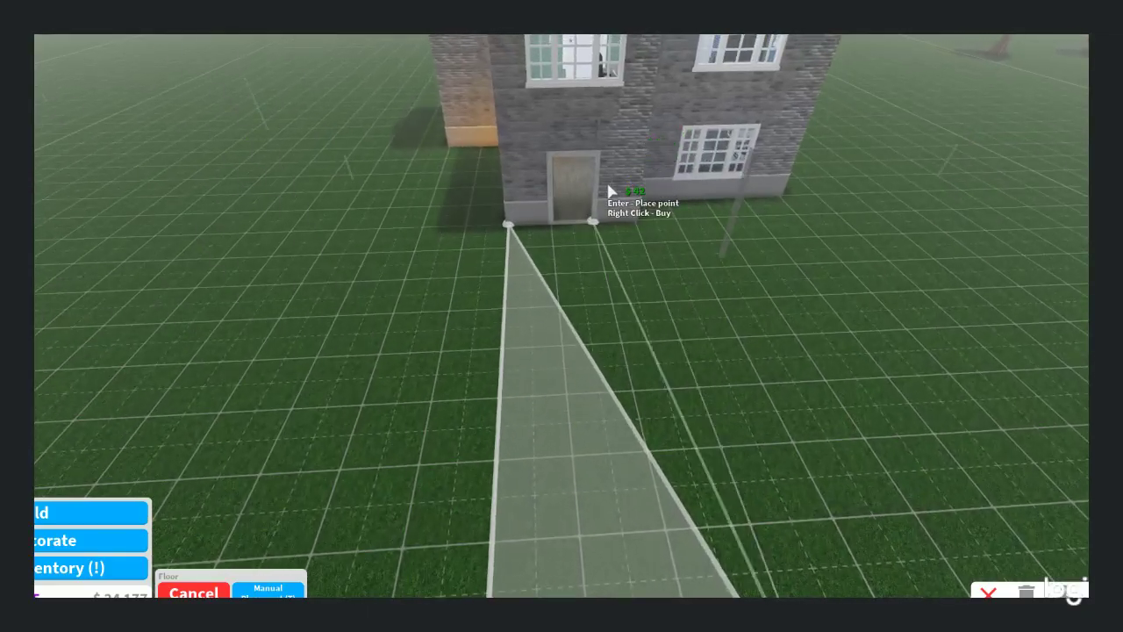
pyautogui.rightClick(652, 226)
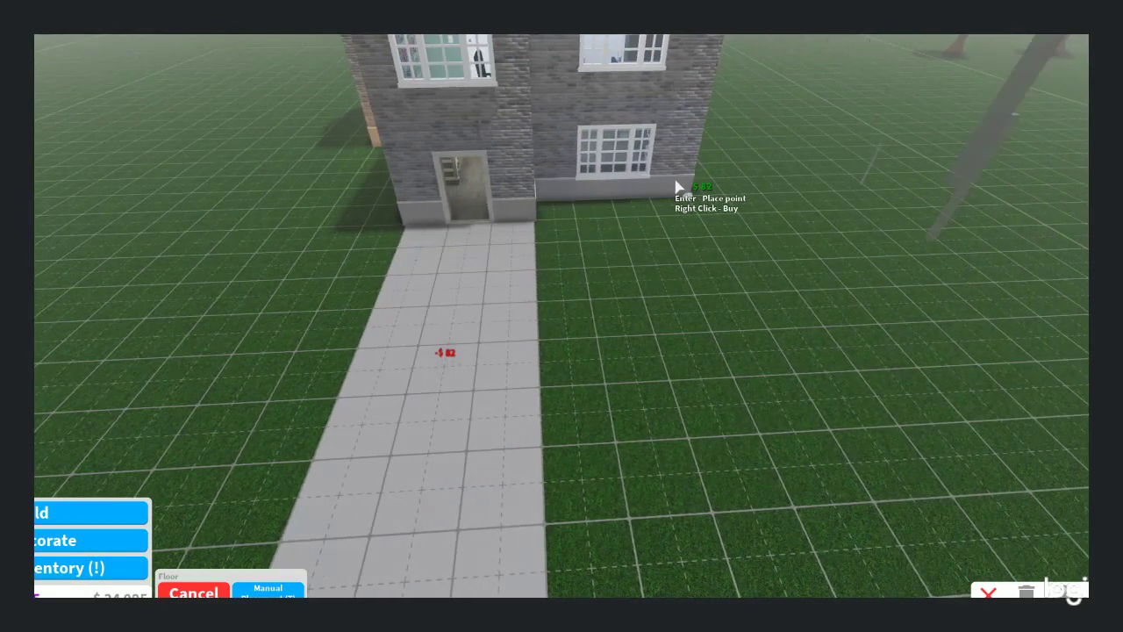
# Add a wider floor in front of the house and finish it in Concrete
pyautogui.click(707, 205)
pyautogui.scroll(-2, 812, 426)
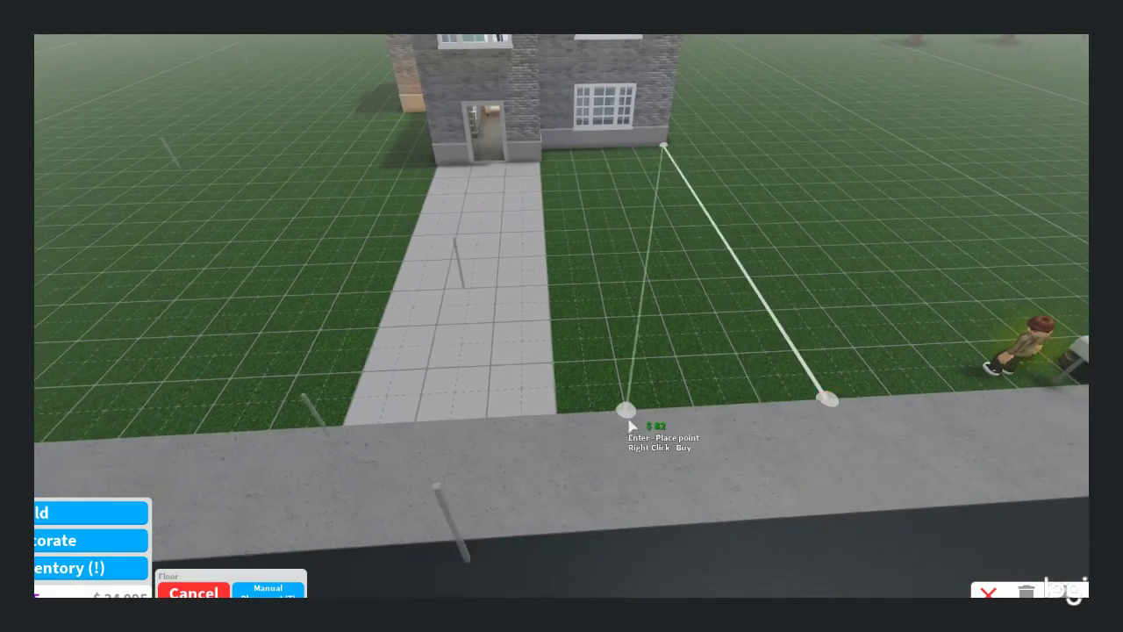
pyautogui.scroll(3, 538, 180)
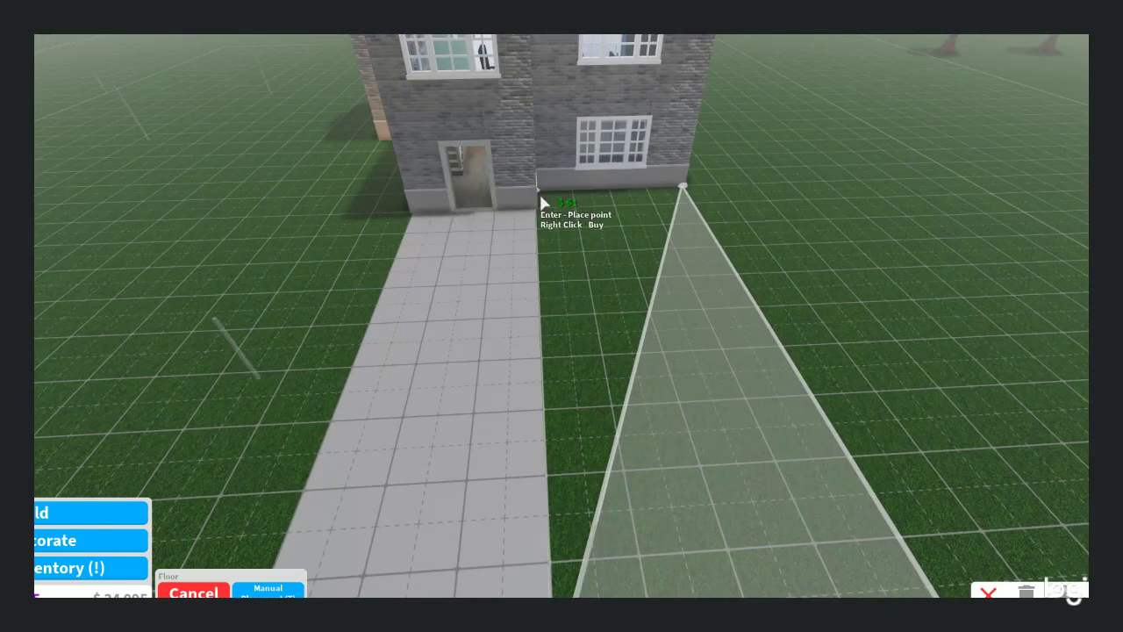
pyautogui.rightClick(541, 204)
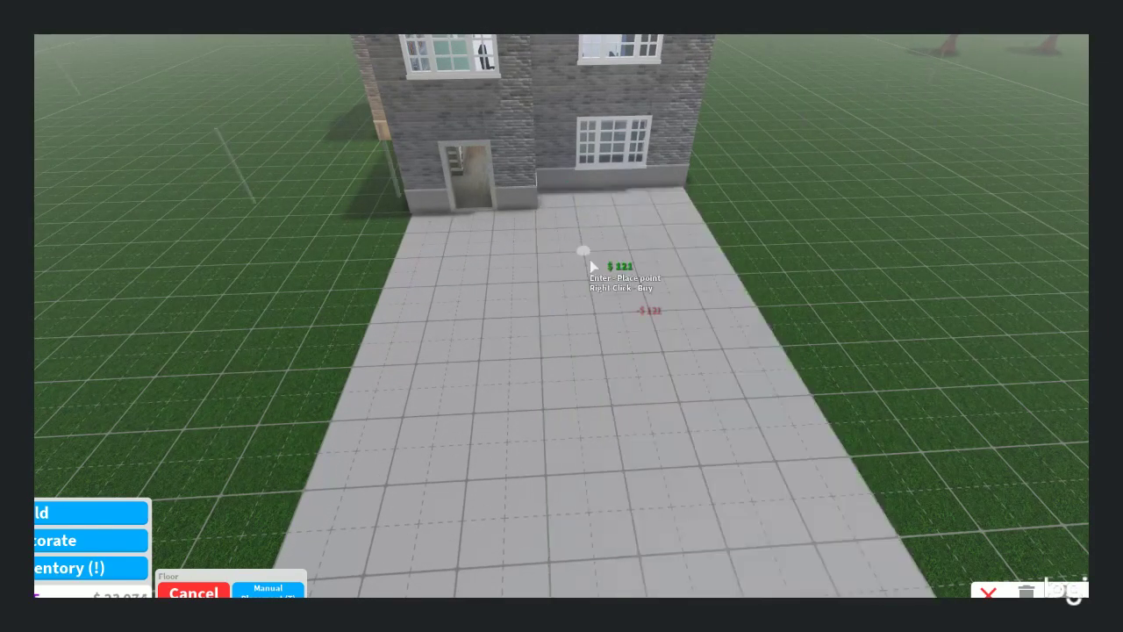
pyautogui.scroll(3, 638, 257)
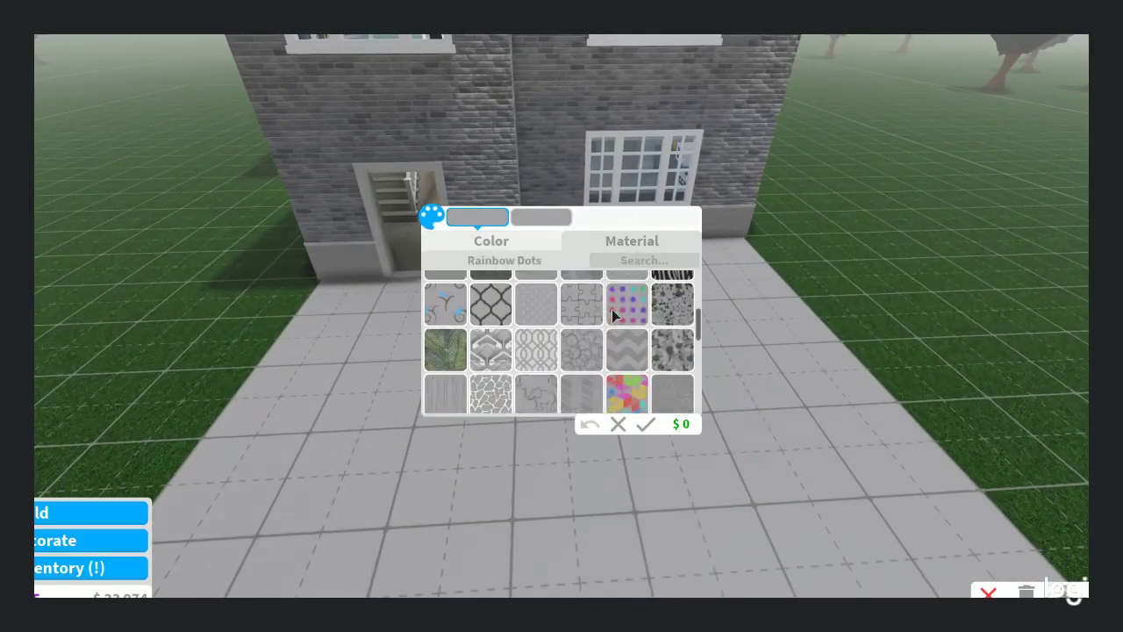
pyautogui.click(536, 316)
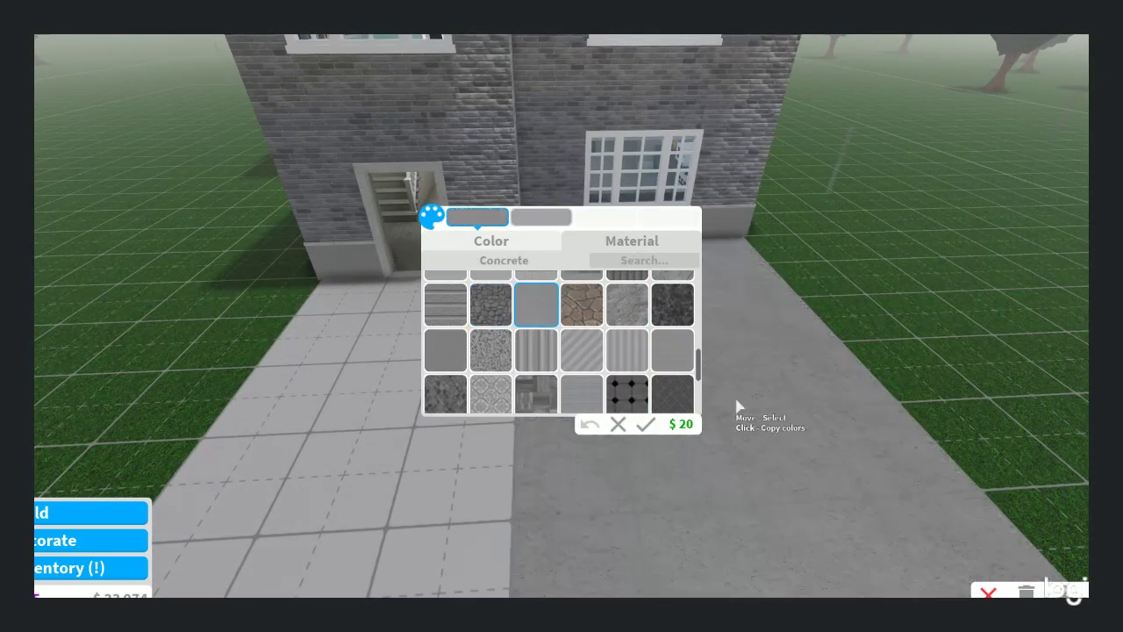
pyautogui.click(644, 425)
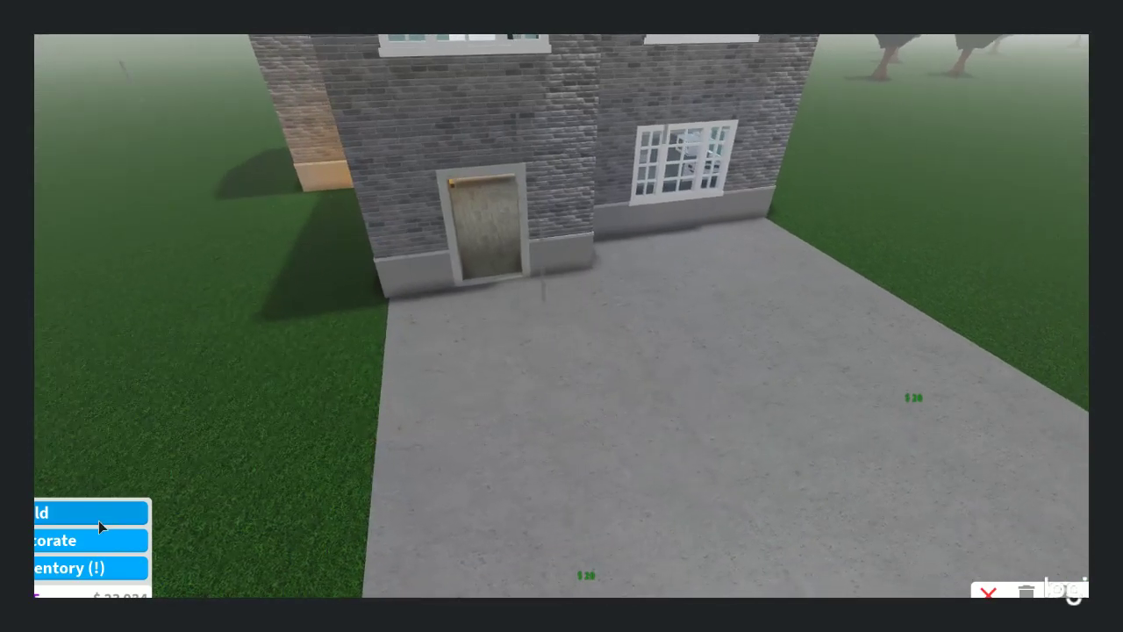
# Run Plain Short Fence along the concrete's front edge and back toward the house
pyautogui.click(98, 520)
pyautogui.click(289, 521)
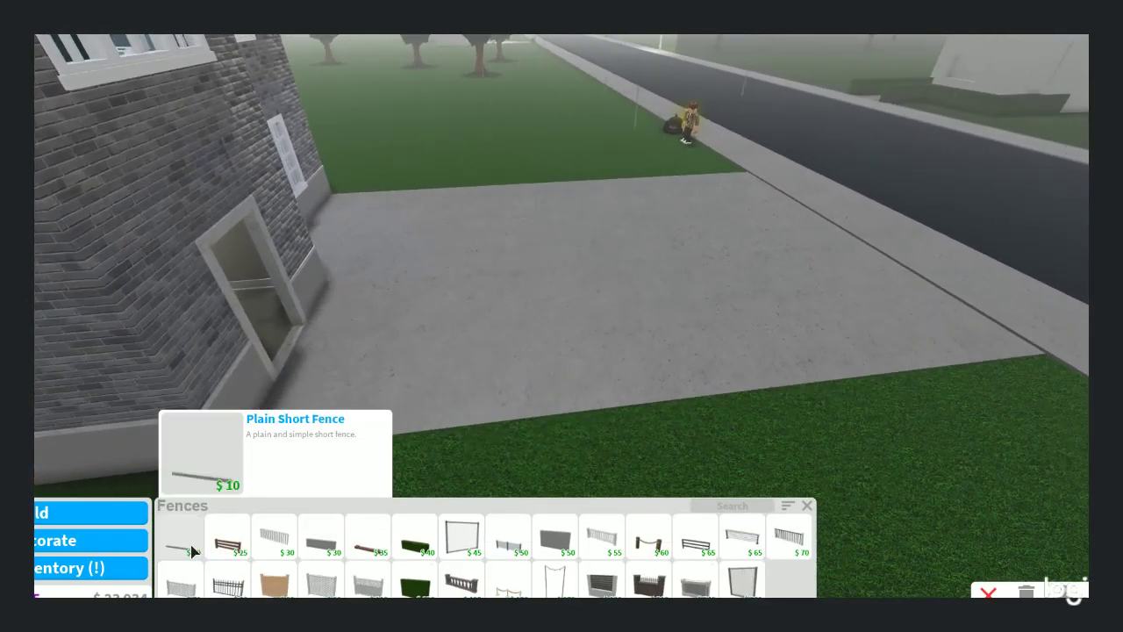
pyautogui.click(194, 551)
pyautogui.moveTo(269, 459)
pyautogui.mouseDown()
pyautogui.moveTo(848, 431)
pyautogui.moveTo(933, 371)
pyautogui.mouseUp()
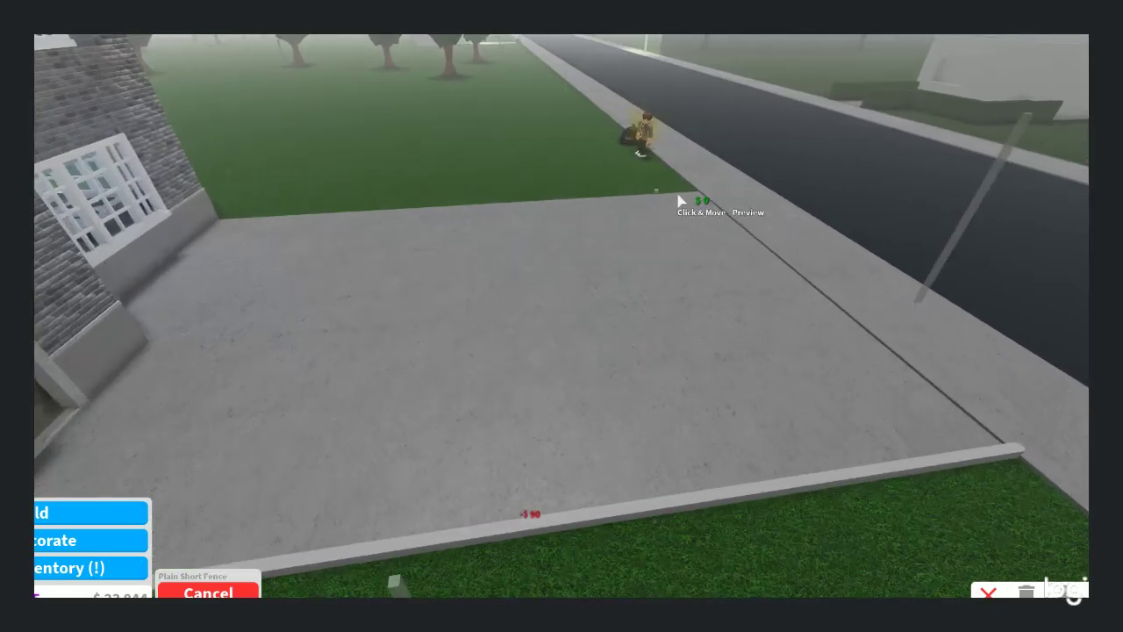
pyautogui.moveTo(516, 211); pyautogui.dragTo(392, 247)
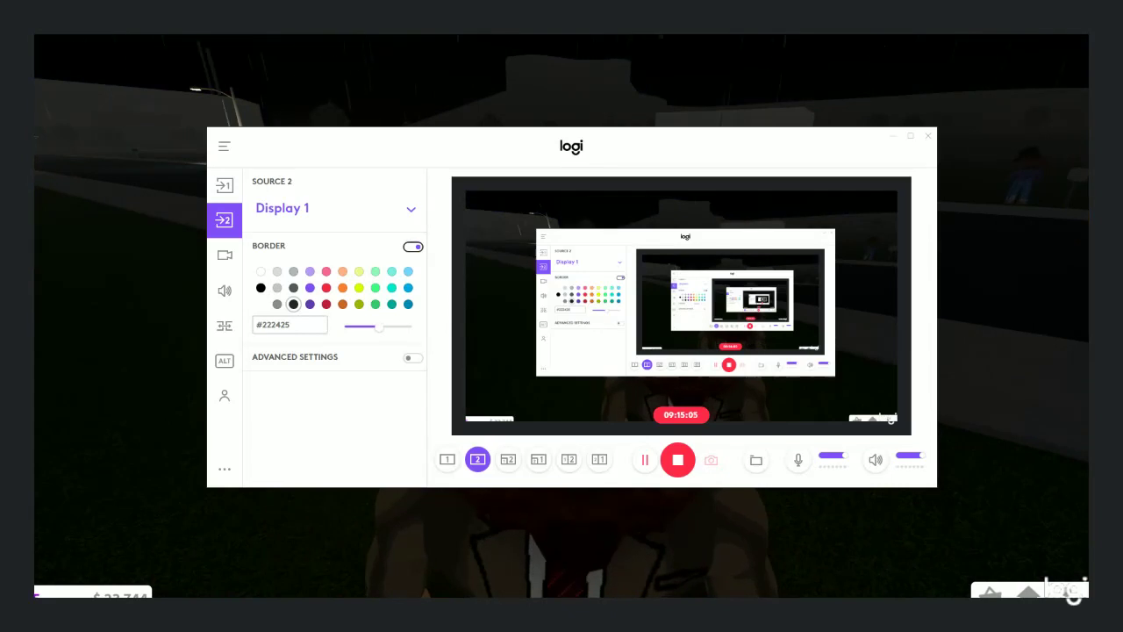
# Walk the avatar toward the lit house, up to the front door and into the hallway
pyautogui.hotkey('alt', 'Tab')
pyautogui.press('w')
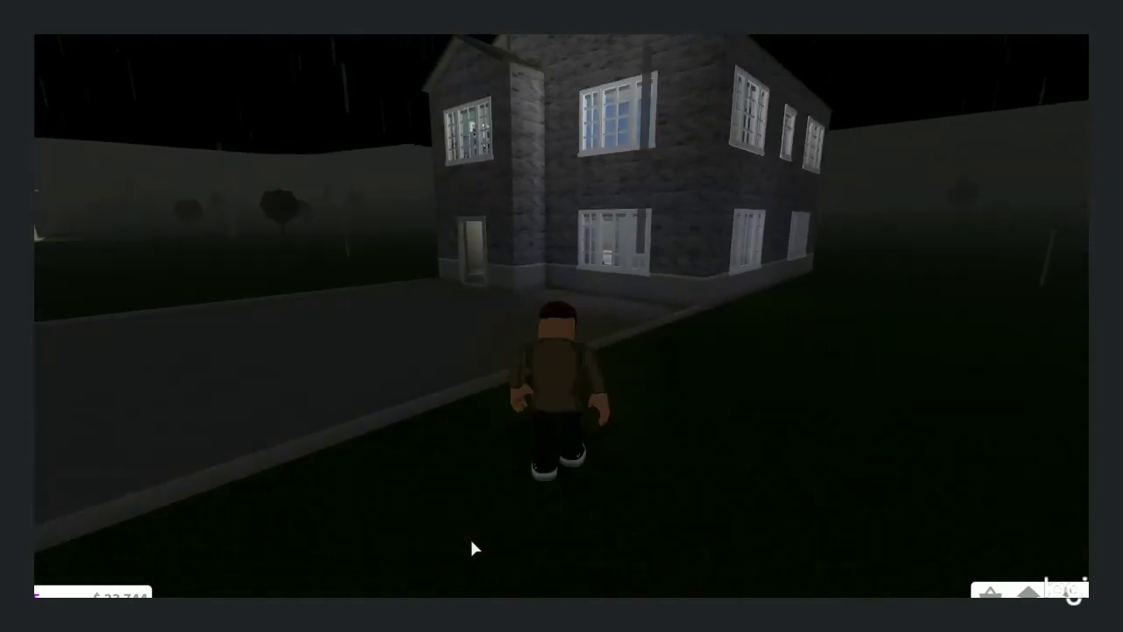
pyautogui.scroll(-10, 469, 537)
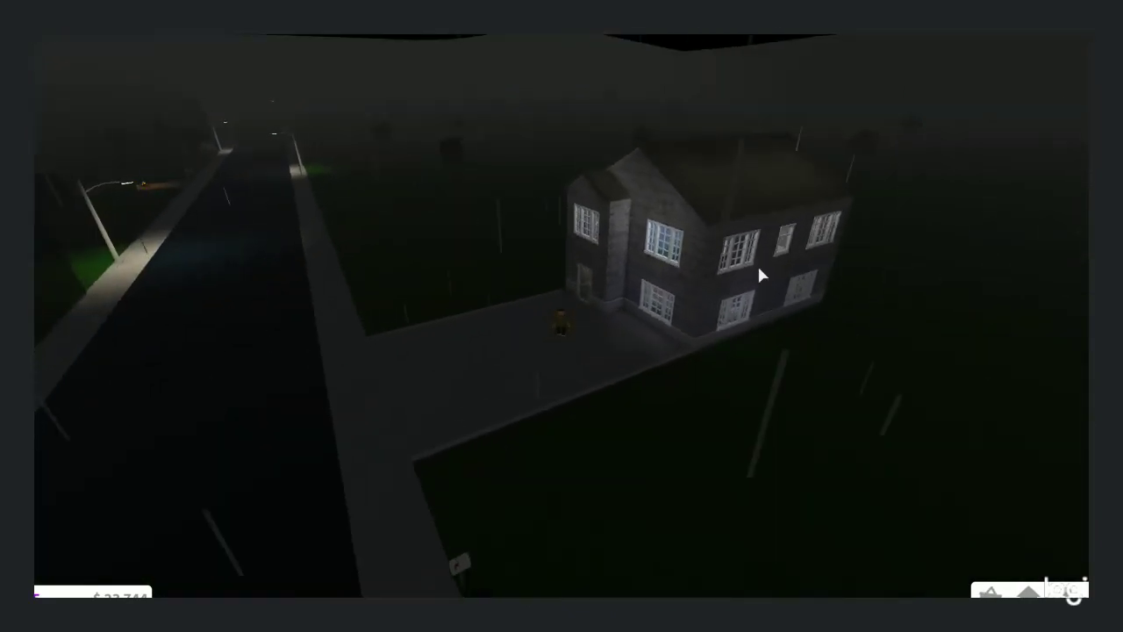
pyautogui.press('Left')
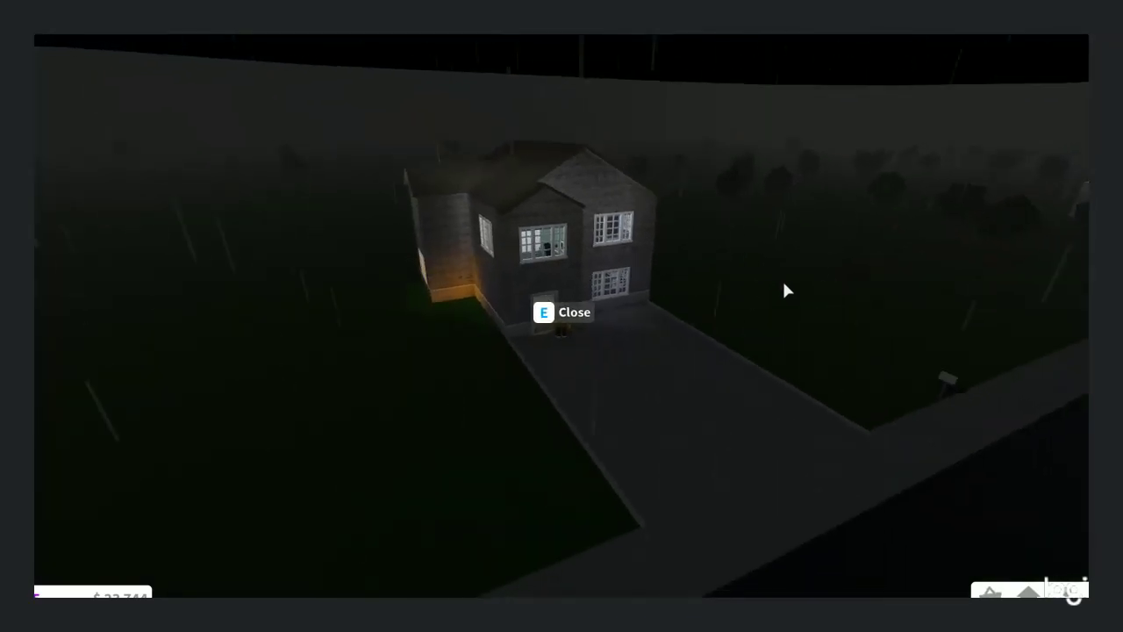
pyautogui.press('Left')
pyautogui.scroll(10, 785, 290)
# Walk down the hallway to the couch beside the stairs, glancing toward the kitchen doorway
pyautogui.press('w')
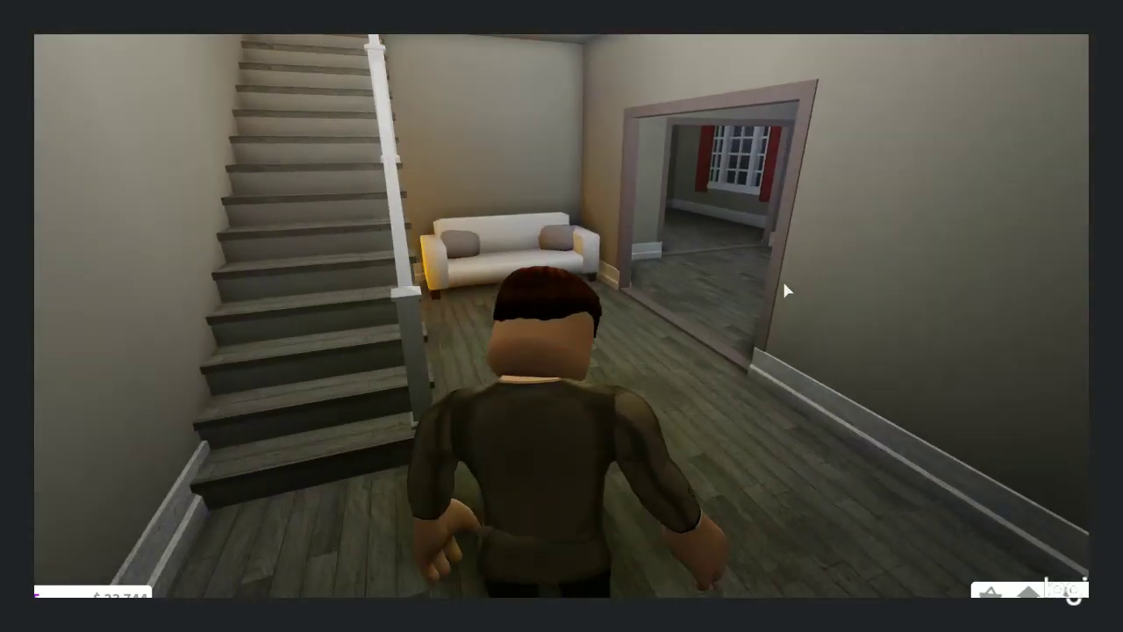
pyautogui.press('w')
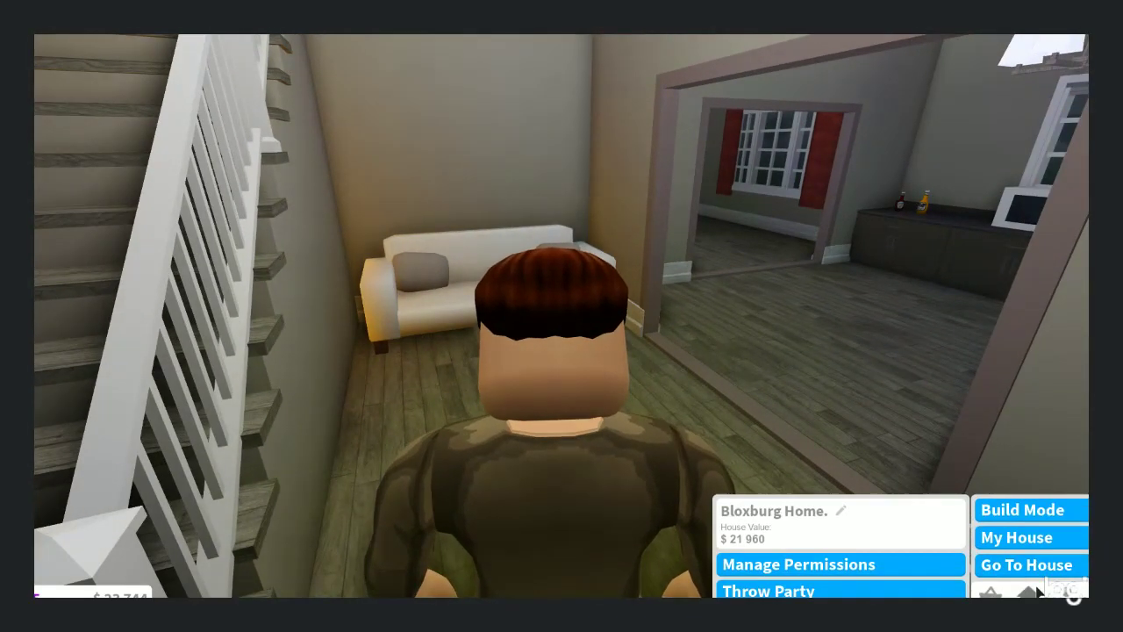
pyautogui.press('a')
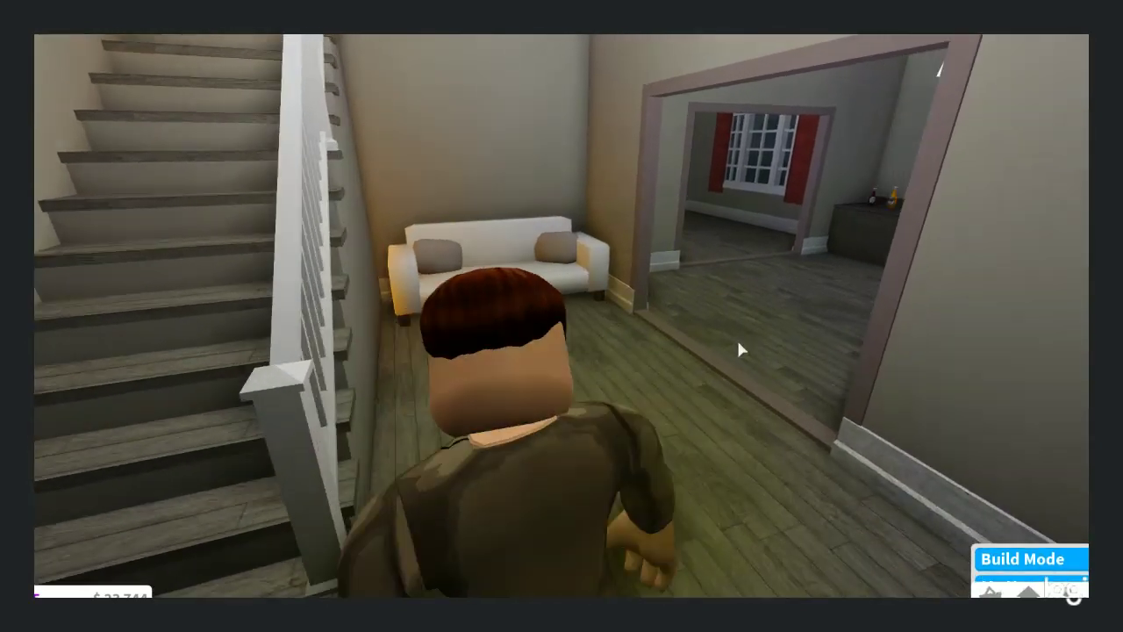
pyautogui.scroll(5, 561, 312)
pyautogui.press('Right')
pyautogui.press('Left')
pyautogui.press('w')
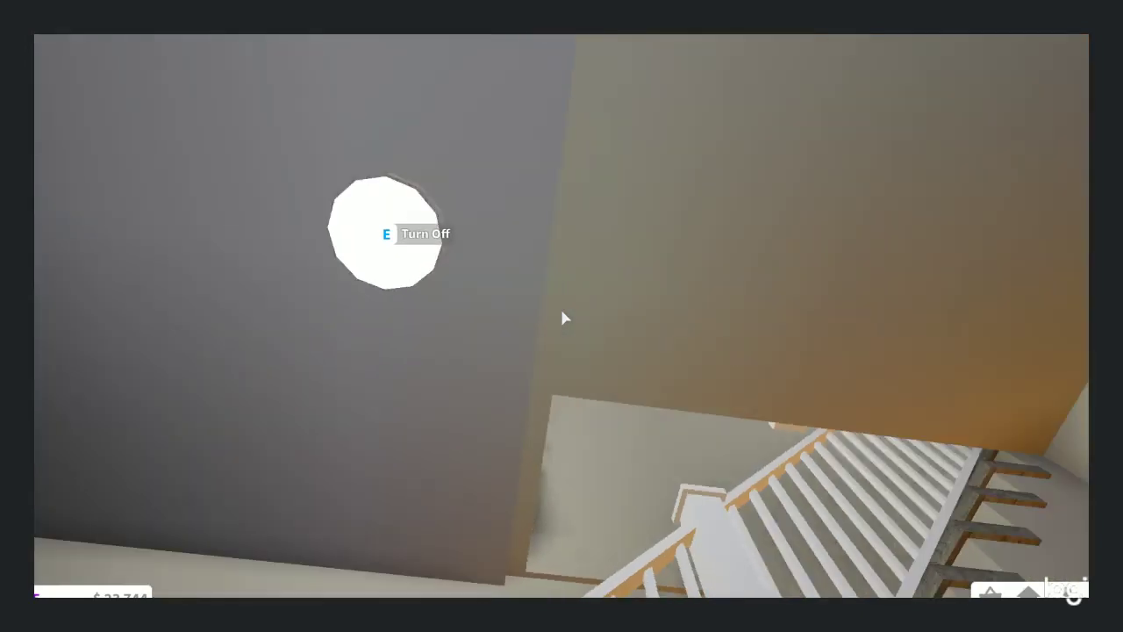
# Visit the kitchen sink, counter and microwave, then walk over to the dining table
pyautogui.press('w')
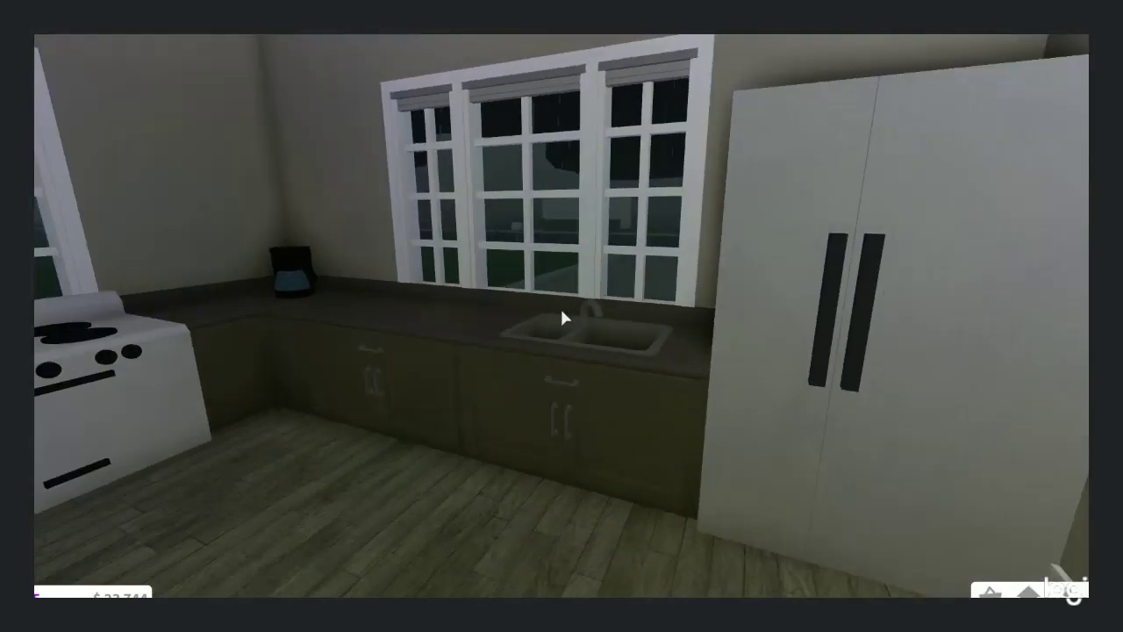
pyautogui.press('w')
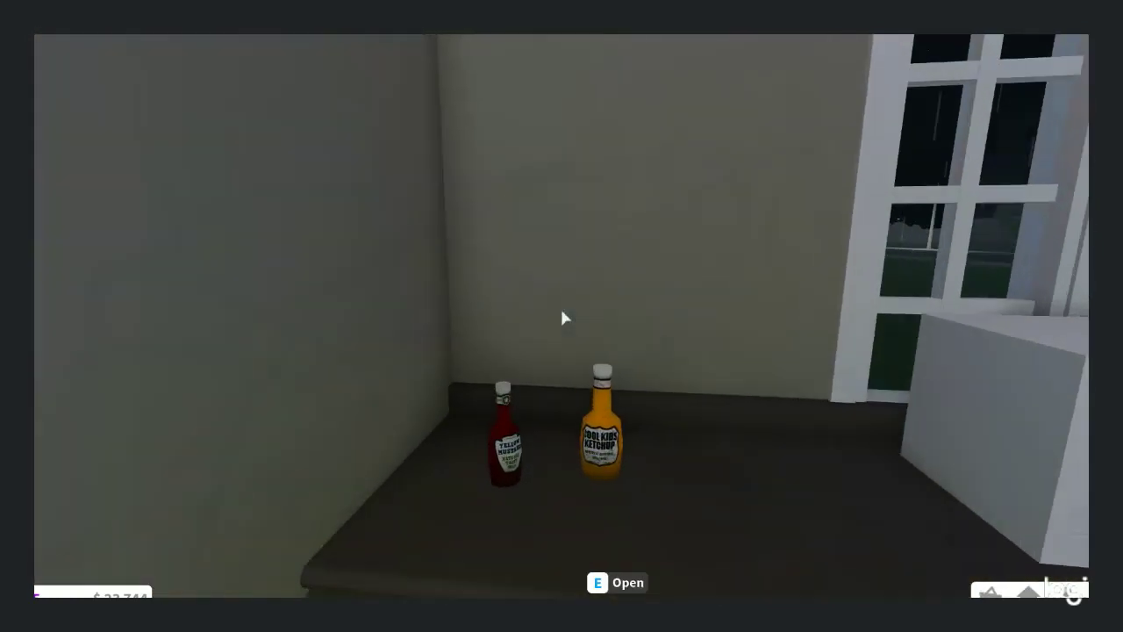
pyautogui.press('s')
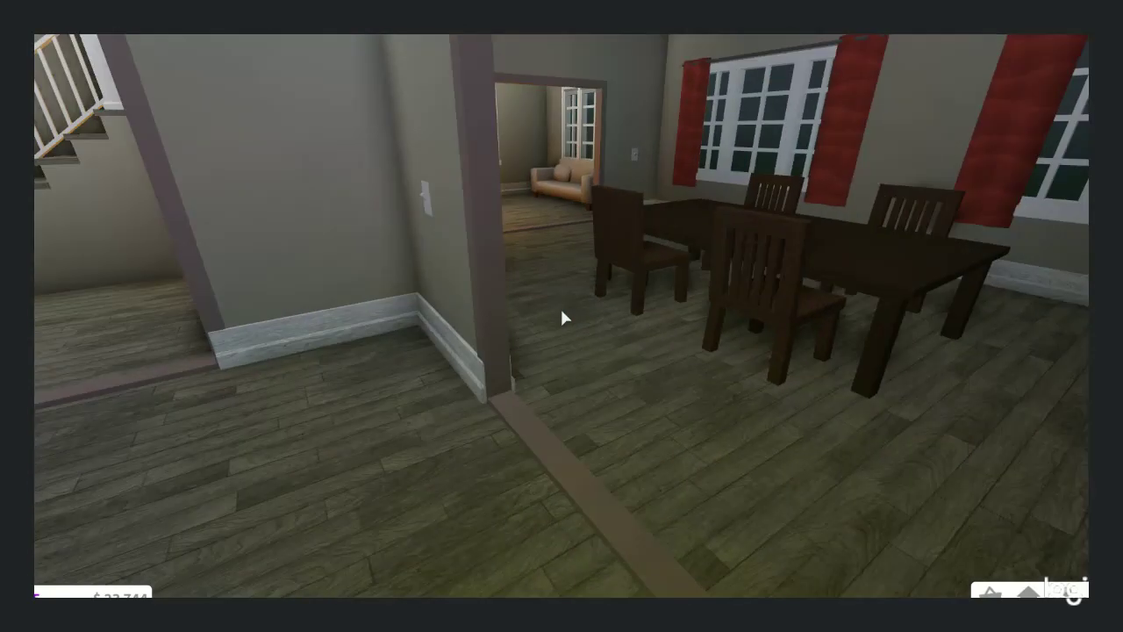
pyautogui.press('w')
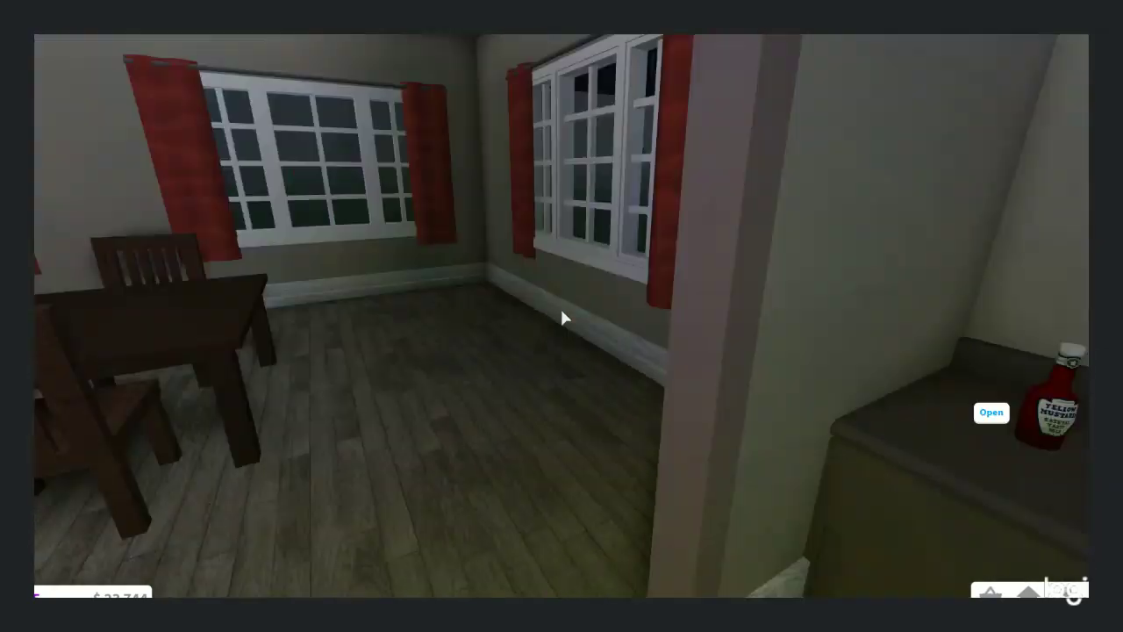
pyautogui.press('w')
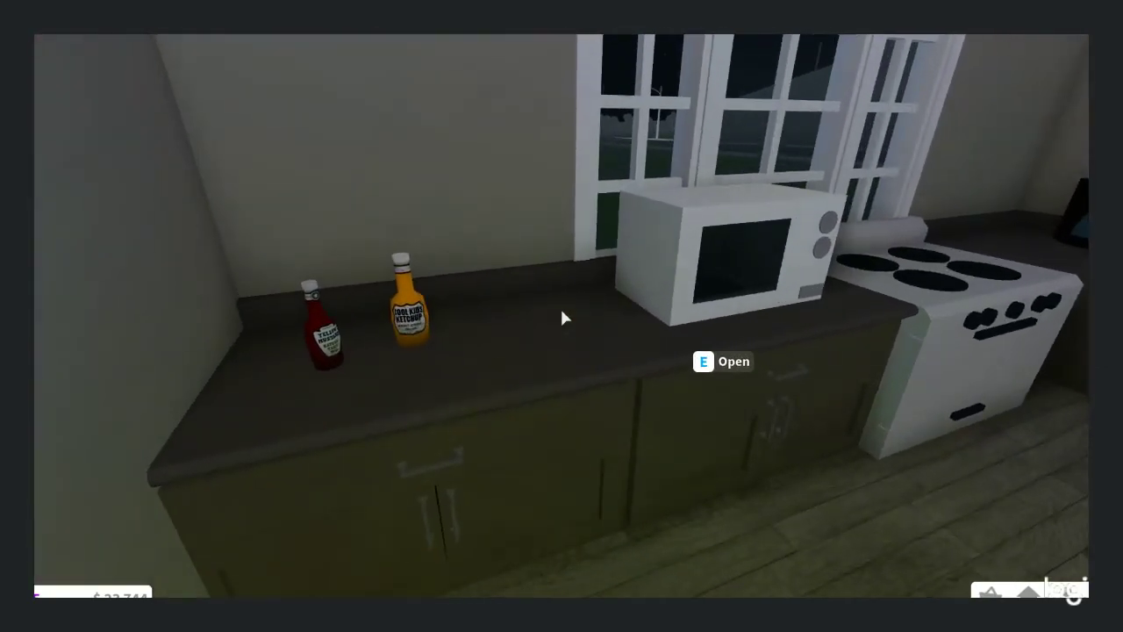
pyautogui.press('e')
pyautogui.press('s')
pyautogui.press('w')
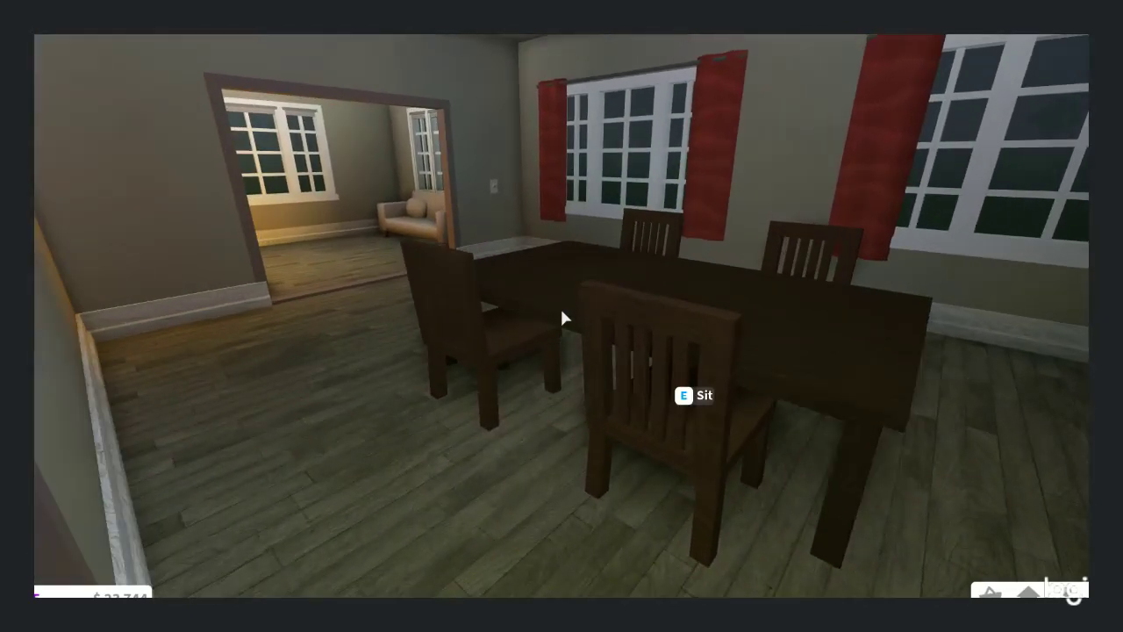
# Continue from the dining room into the living room and face the fireplace
pyautogui.press('Left')
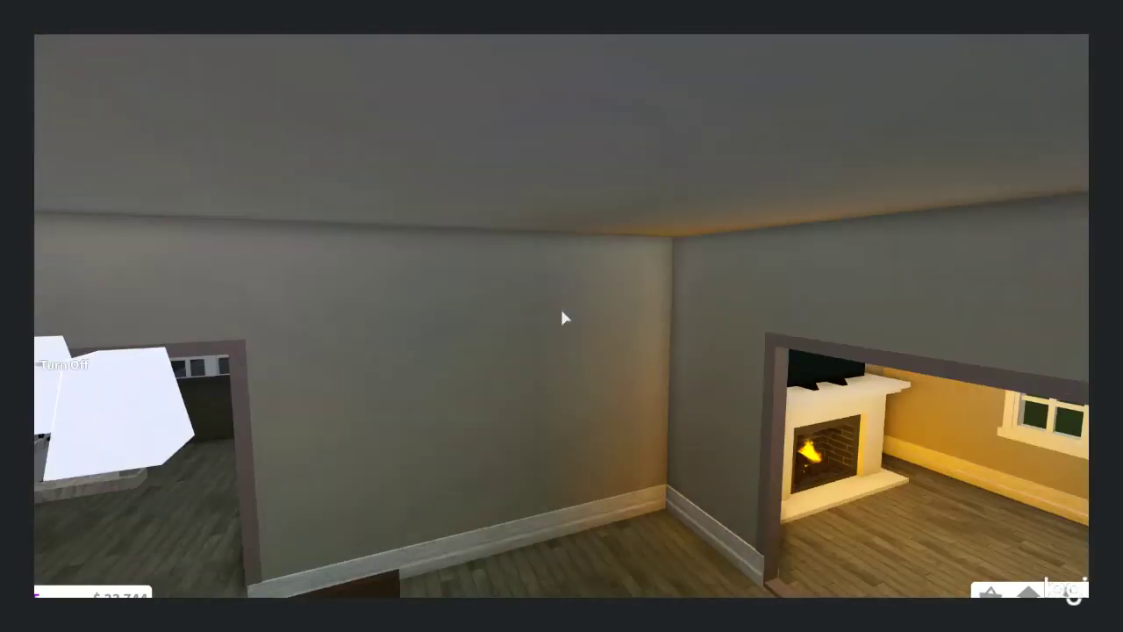
pyautogui.press('w')
pyautogui.press('Left')
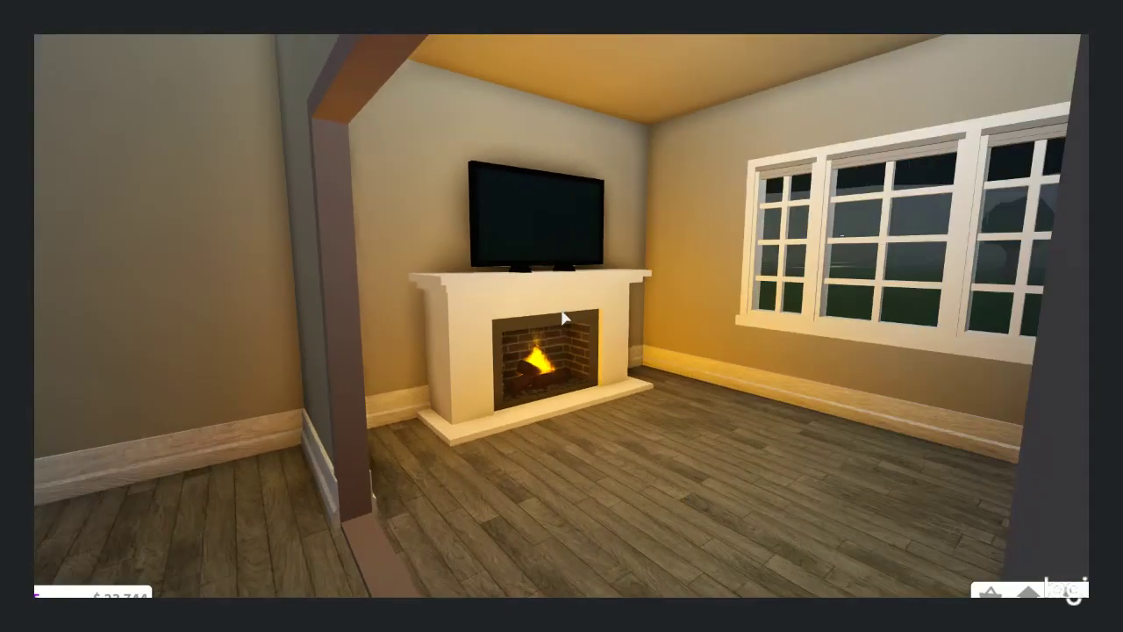
pyautogui.press('w')
pyautogui.press('Right')
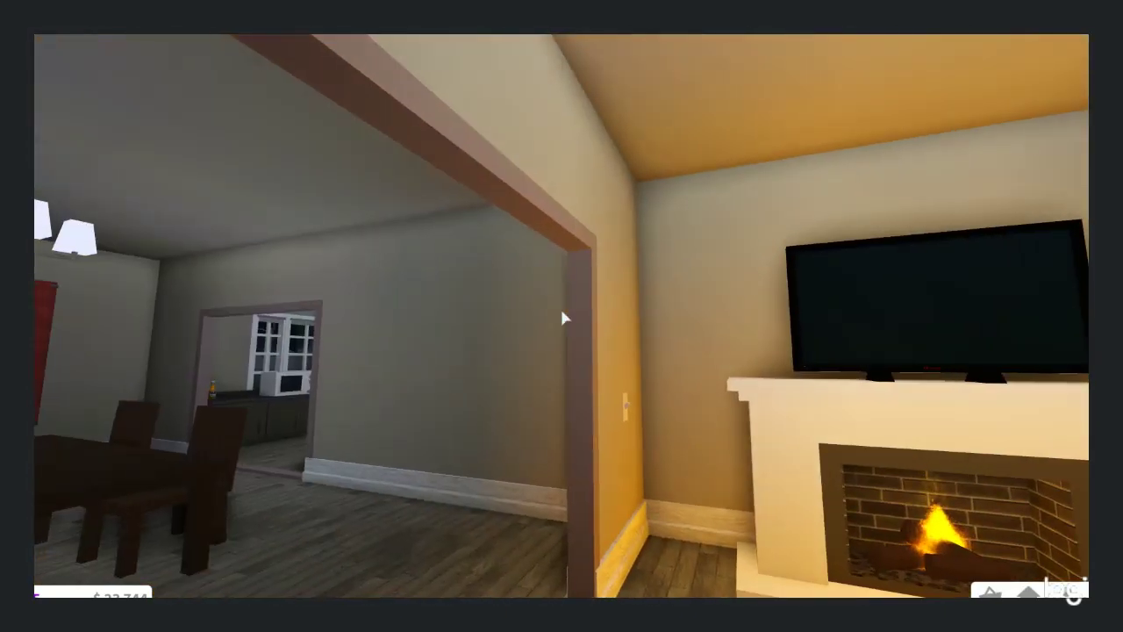
pyautogui.press('Left')
pyautogui.press('s')
pyautogui.scroll(-3, 561, 319)
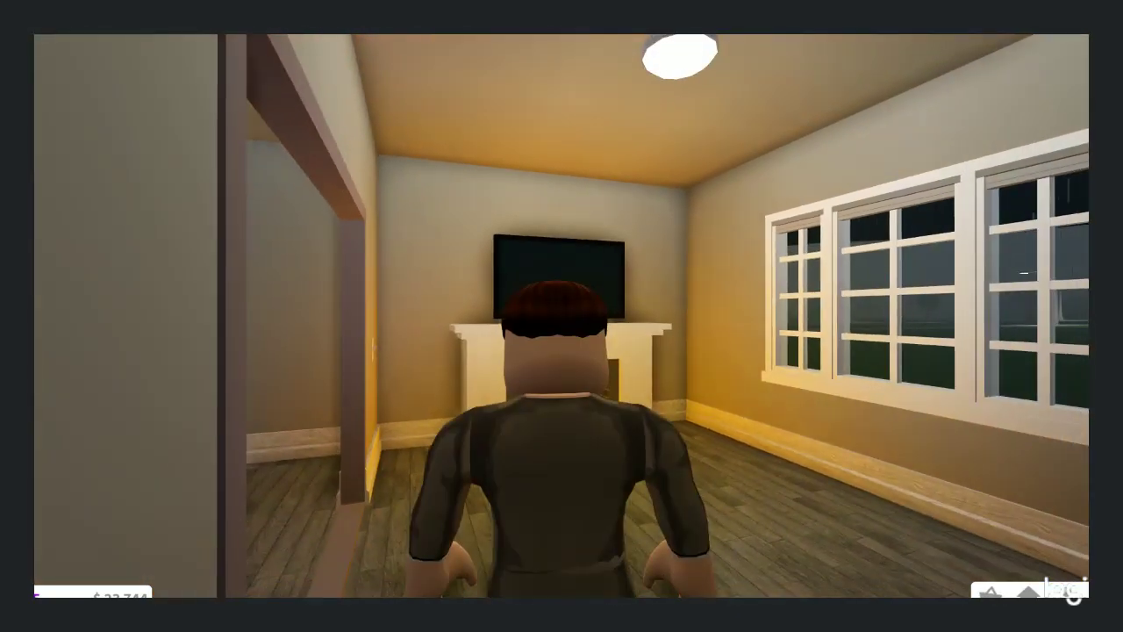
pyautogui.hotkey('alt', 'Tab')
pyautogui.hotkey('alt', 'Tab')
pyautogui.scroll(3, 562, 319)
# Head back through the kitchen into the hallway, facing the staircase and living room
pyautogui.press('Left')
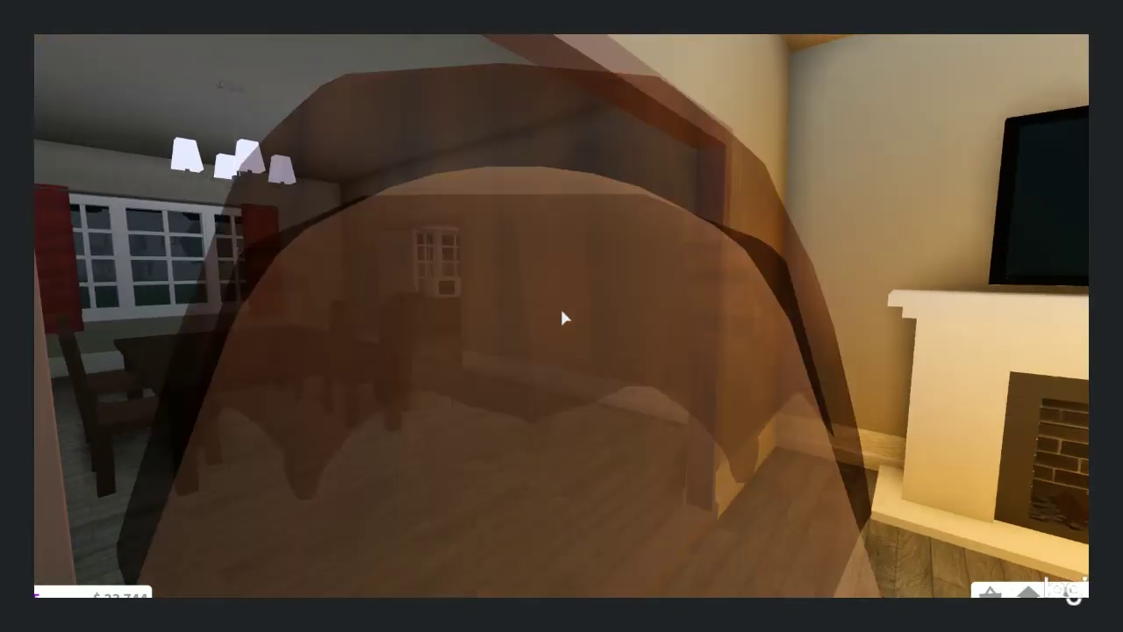
pyautogui.press('w')
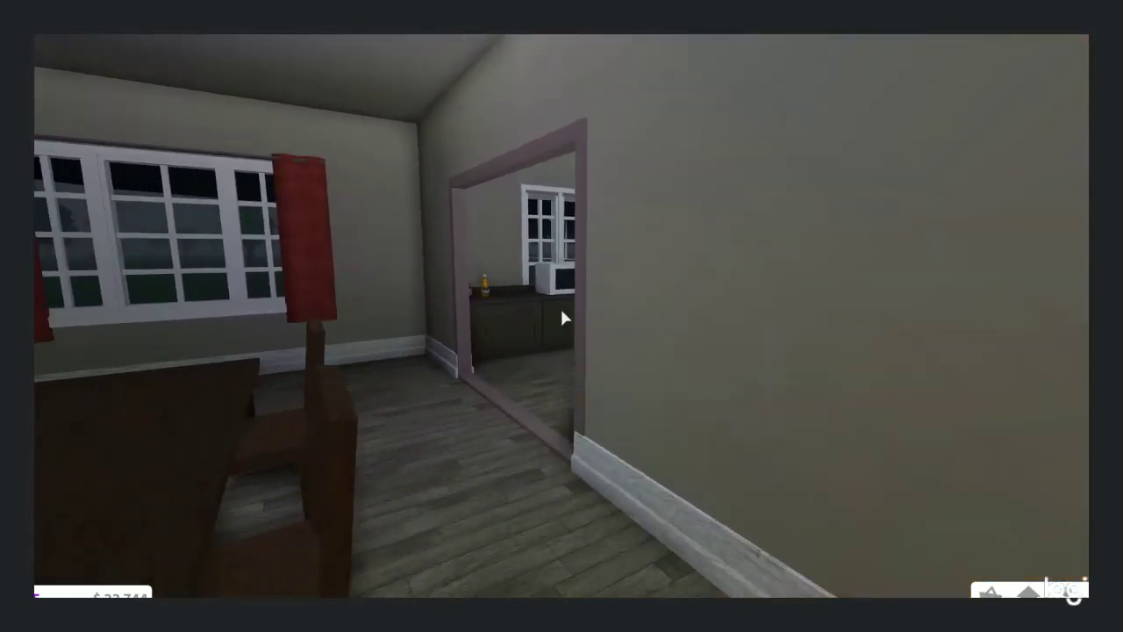
pyautogui.press('Left')
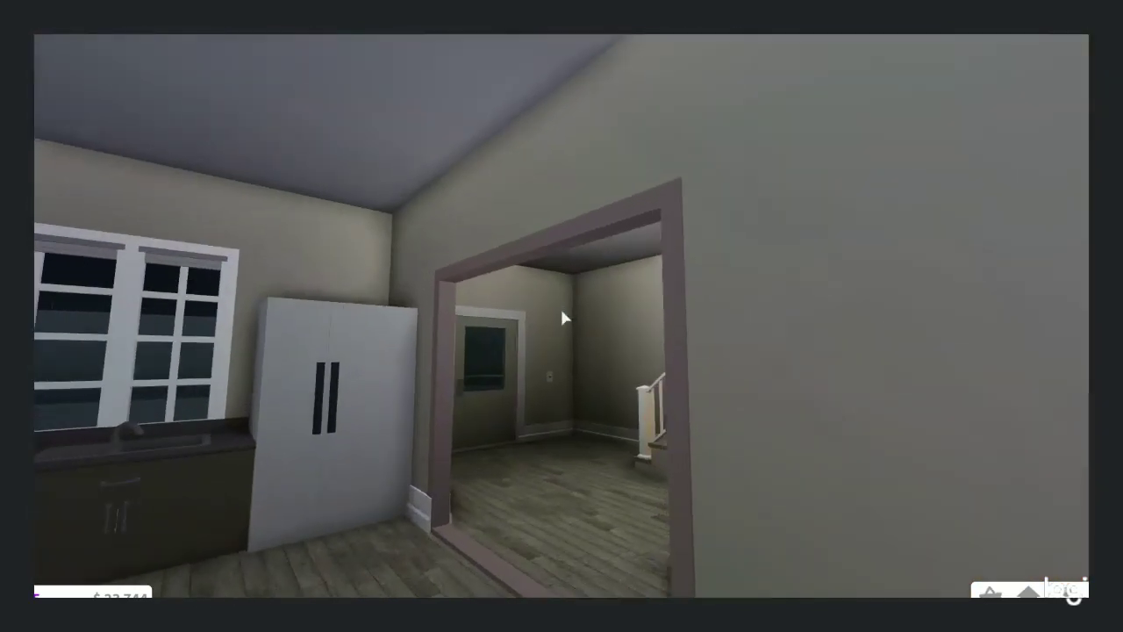
pyautogui.press('w')
pyautogui.press('Right')
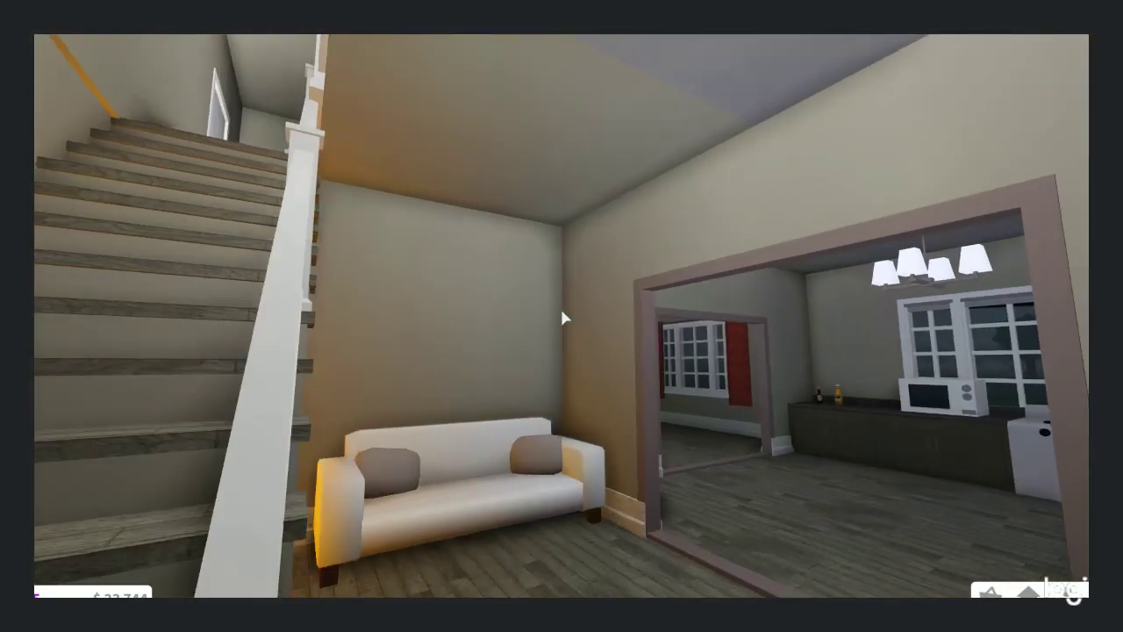
# Climb the stairs to the upper landing and step out into the upstairs hallway
pyautogui.press('w')
pyautogui.press('w')
pyautogui.press('Right')
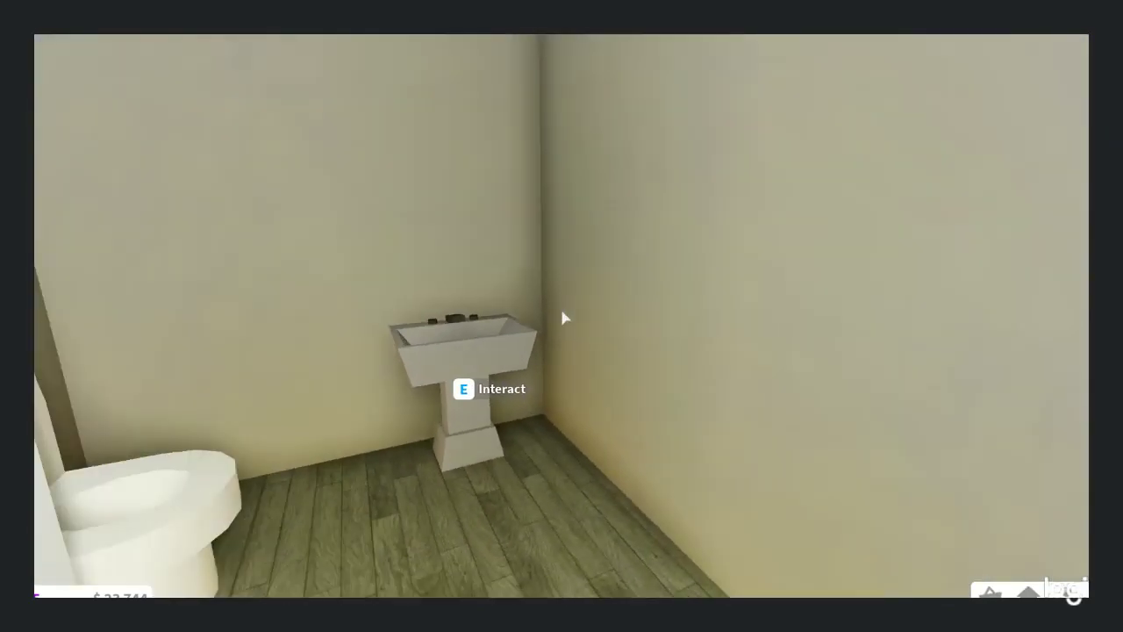
pyautogui.press('e')
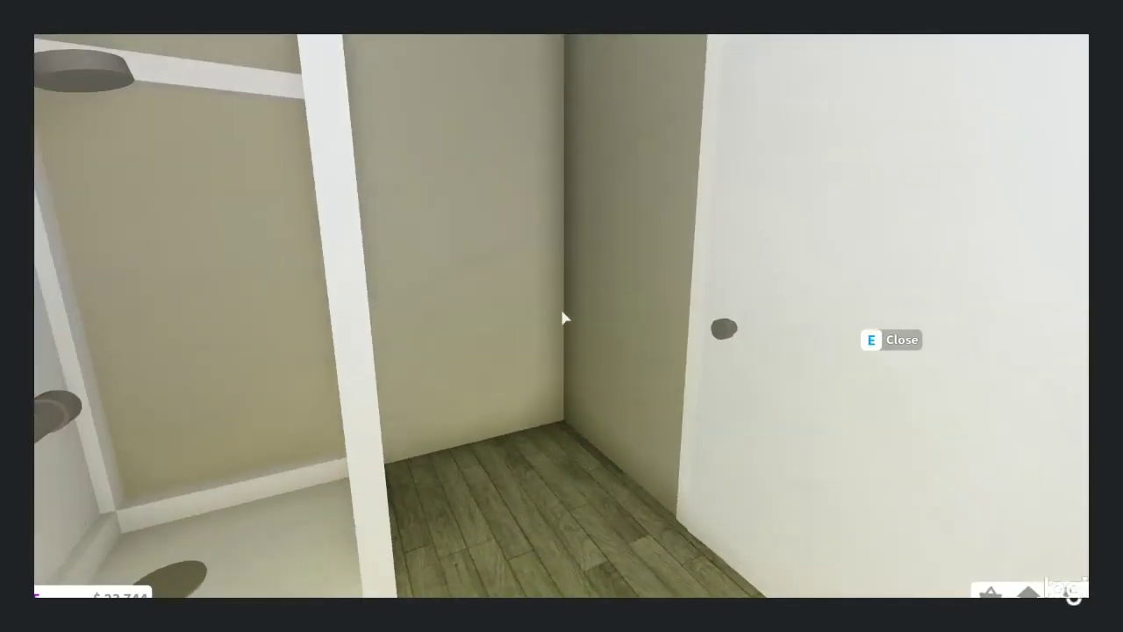
pyautogui.press('w')
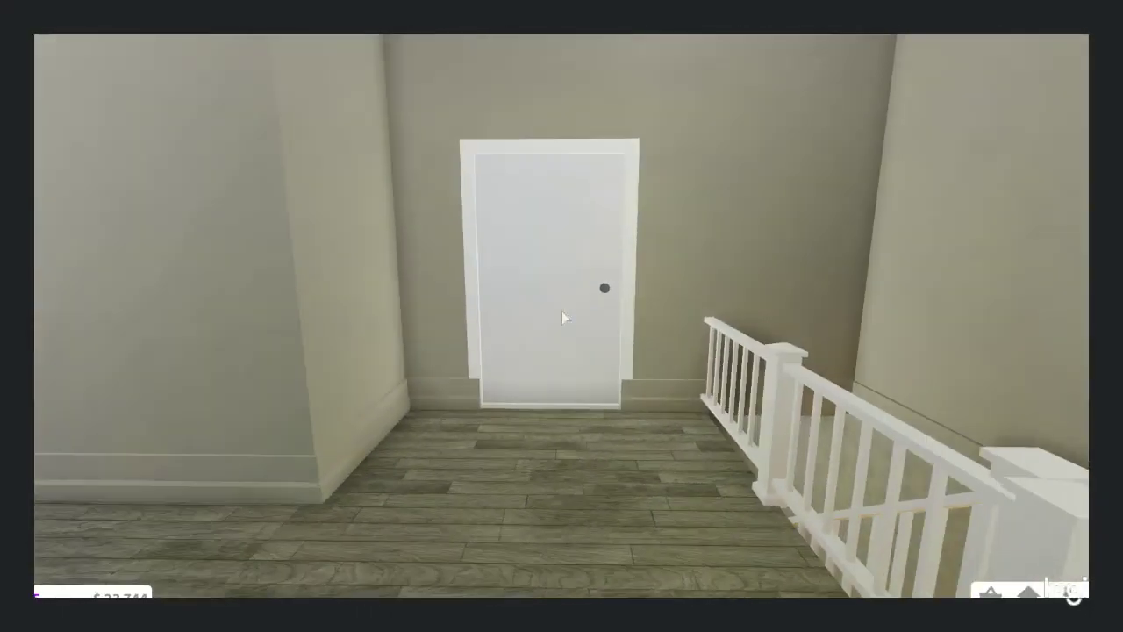
# Walk through the green office with bookshelves and return to the hallway
pyautogui.press('e')
pyautogui.press('w')
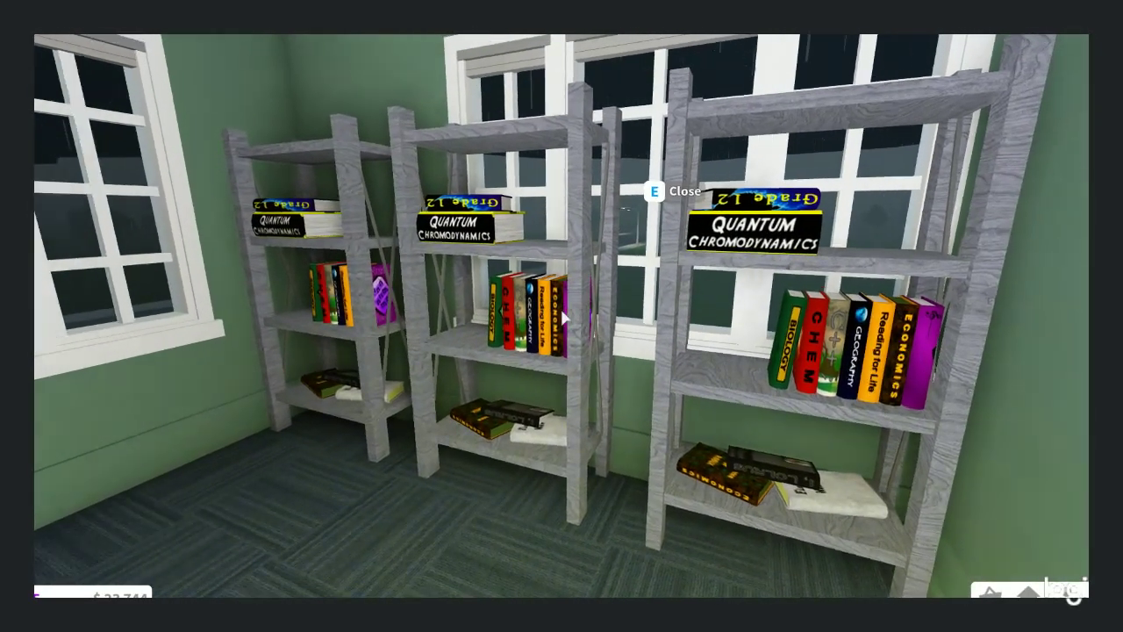
pyautogui.press('e')
pyautogui.press('w')
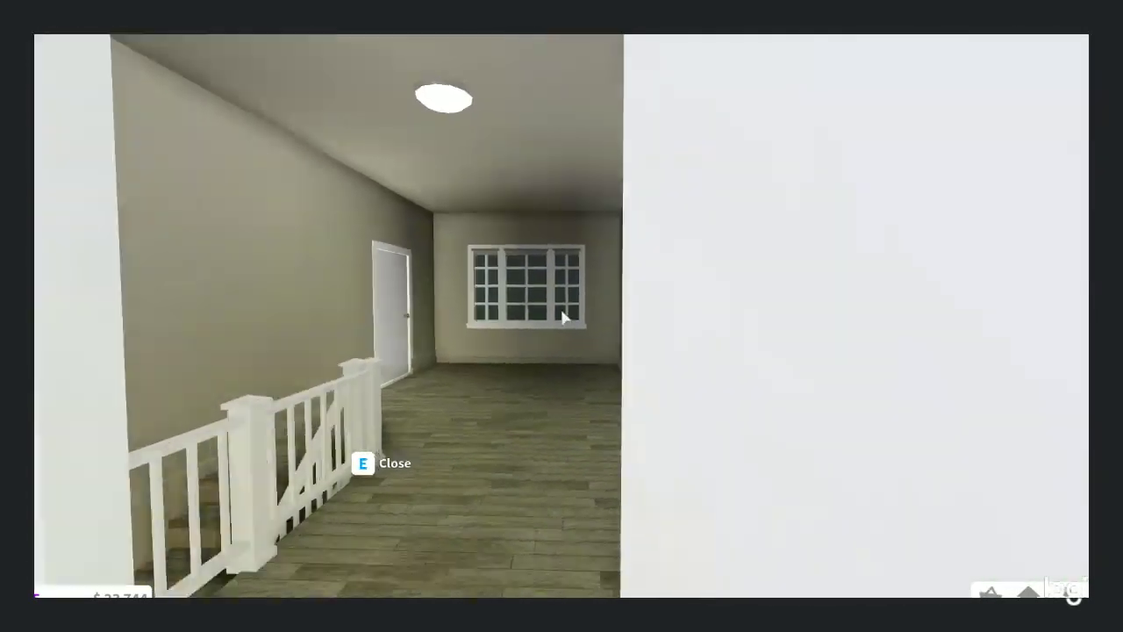
pyautogui.press('w')
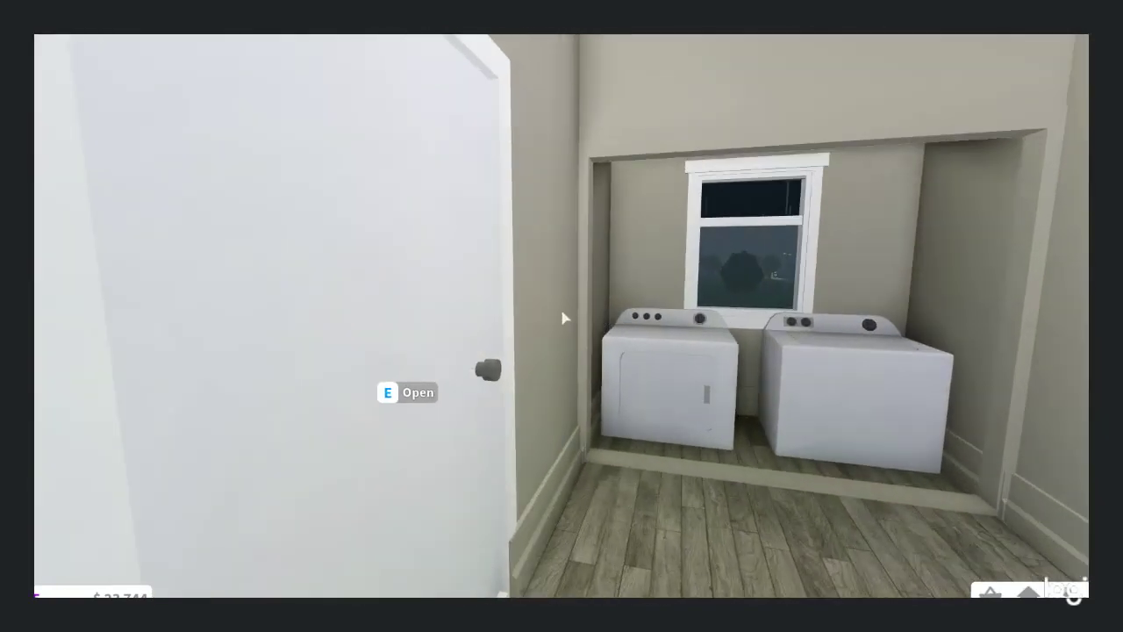
# Walk into the red bedroom and back out to the hallway by the laundry door
pyautogui.press('e')
pyautogui.press('w')
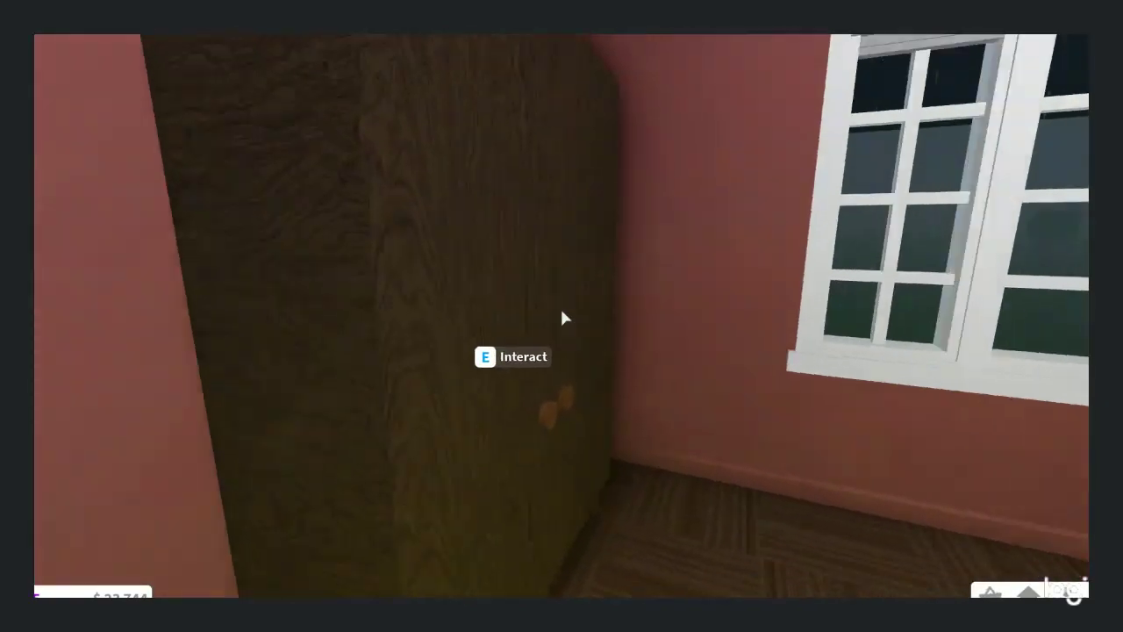
pyautogui.press('w')
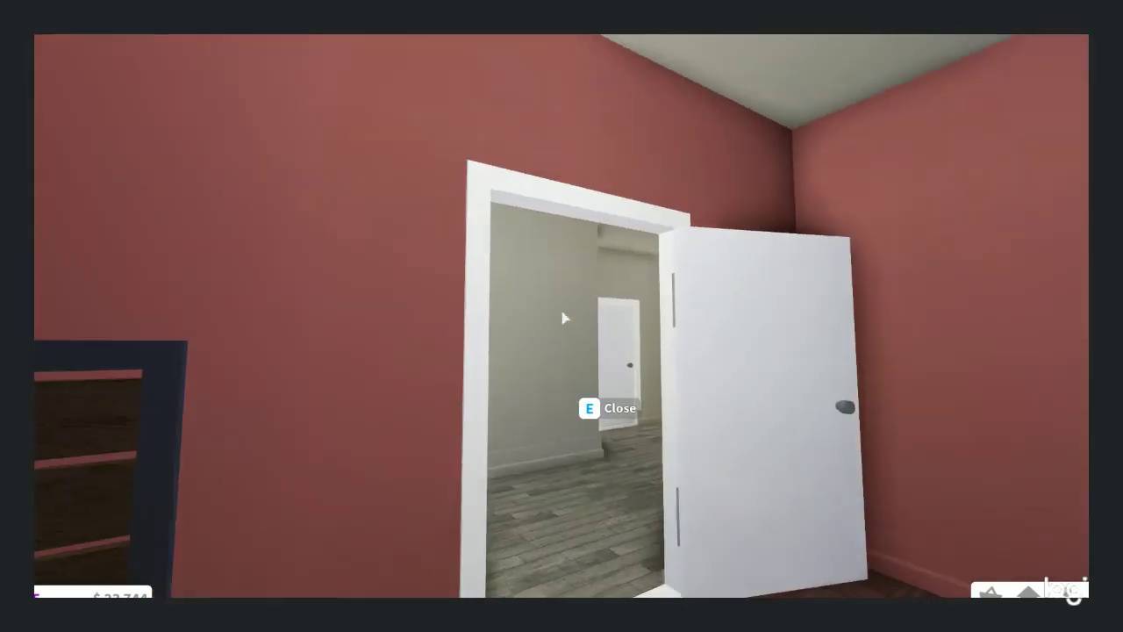
pyautogui.press('w')
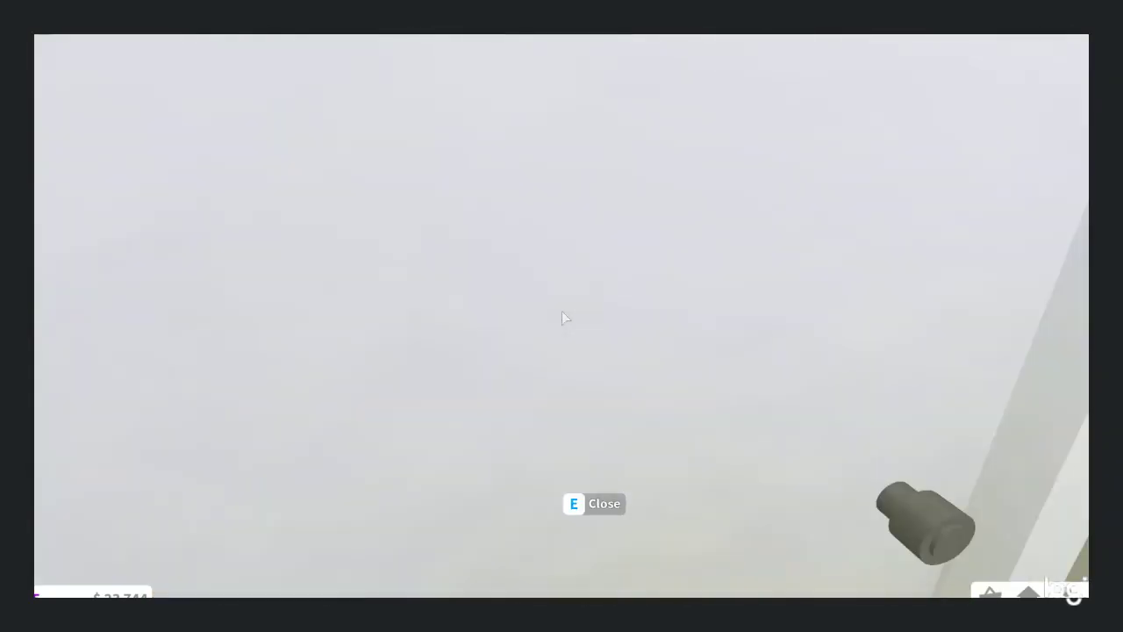
# Go through the laundry door into the blue bedroom and around its bed
pyautogui.press('e')
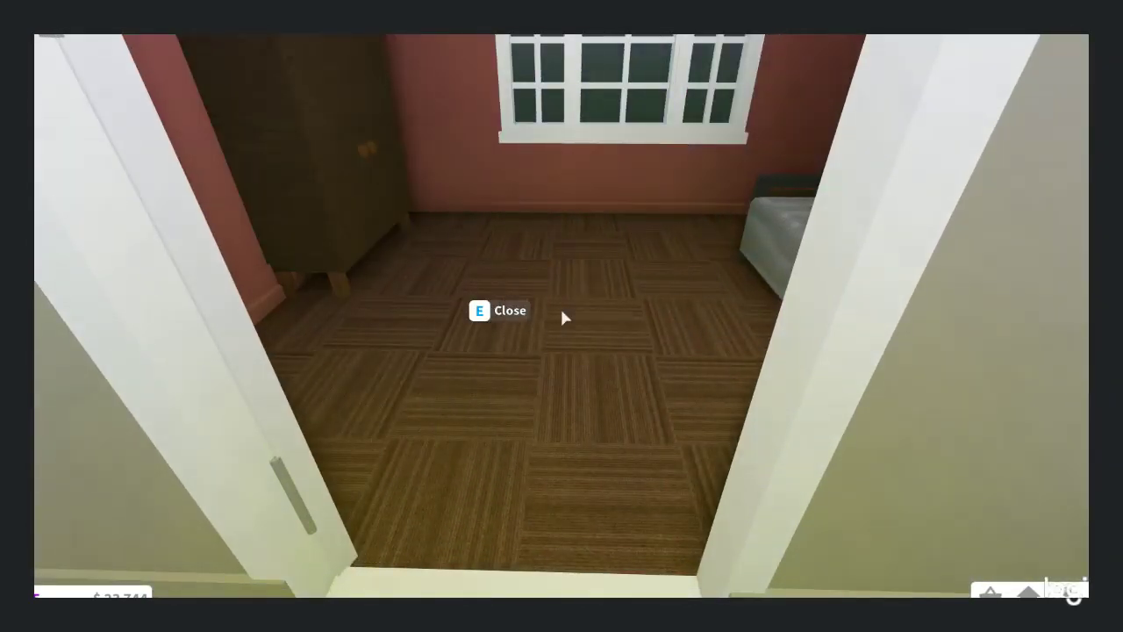
pyautogui.press('w')
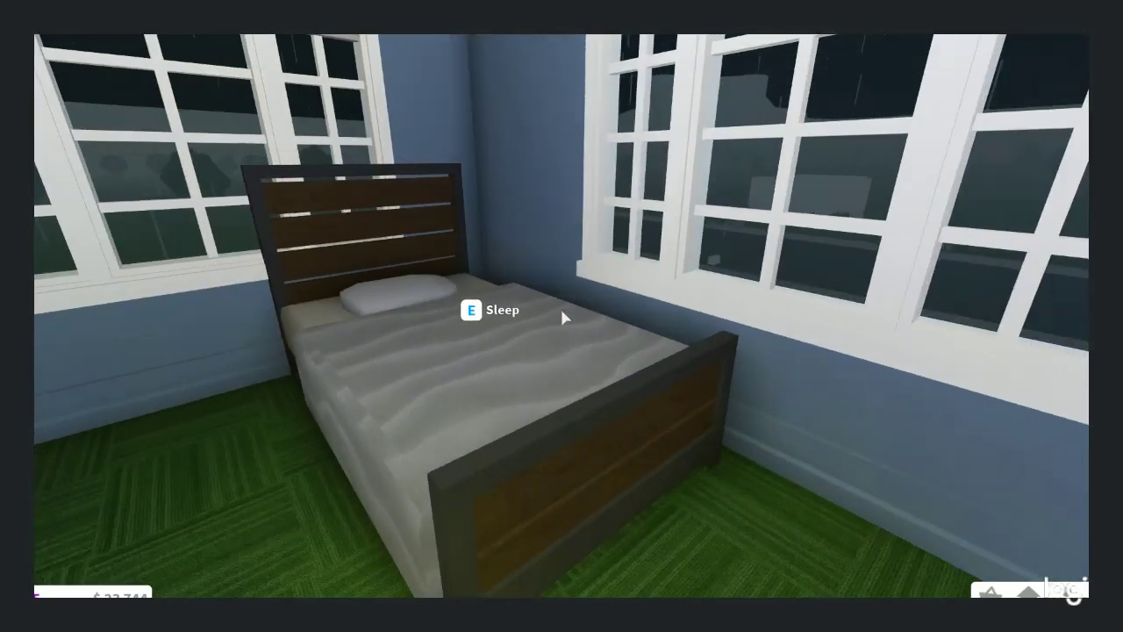
pyautogui.press('s')
pyautogui.press('w')
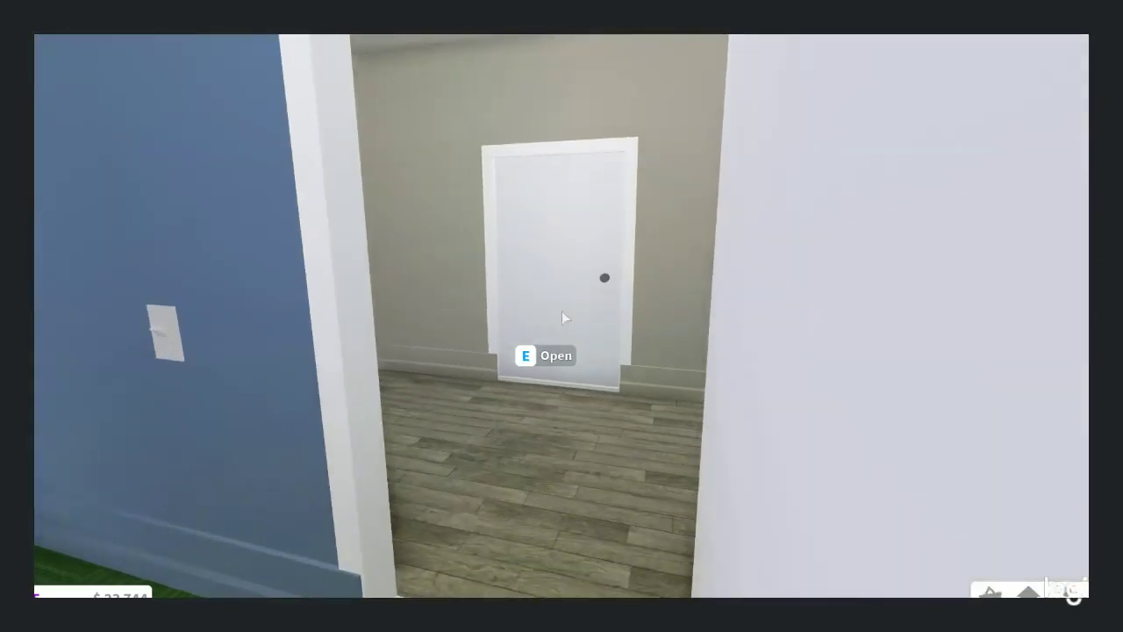
pyautogui.press('w')
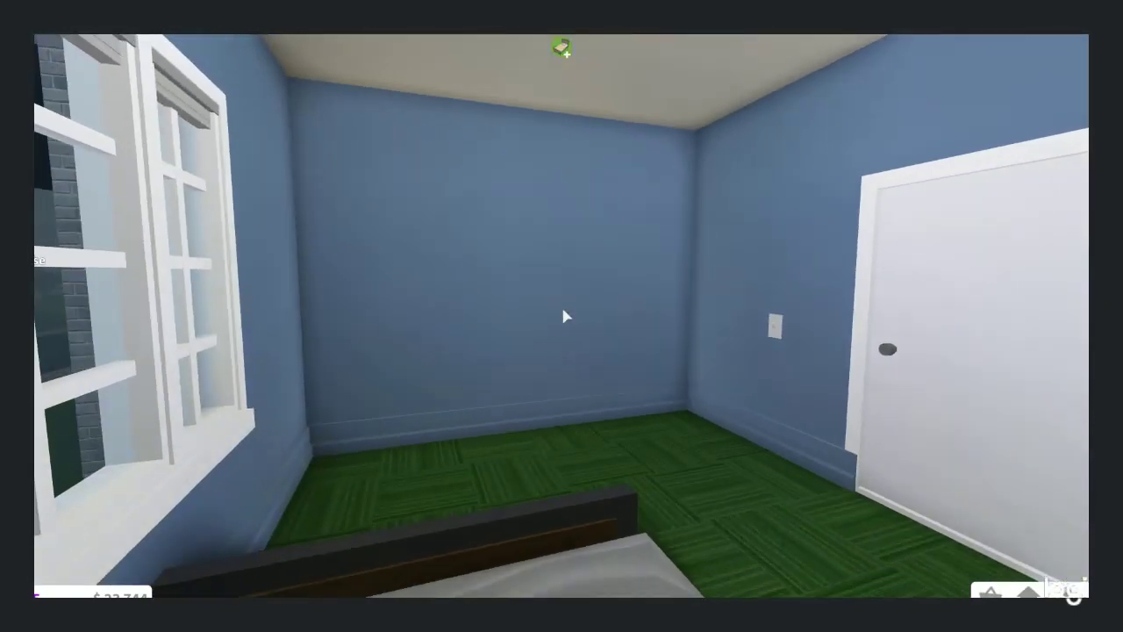
pyautogui.scroll(-10, 567, 293)
pyautogui.scroll(10, 650, 274)
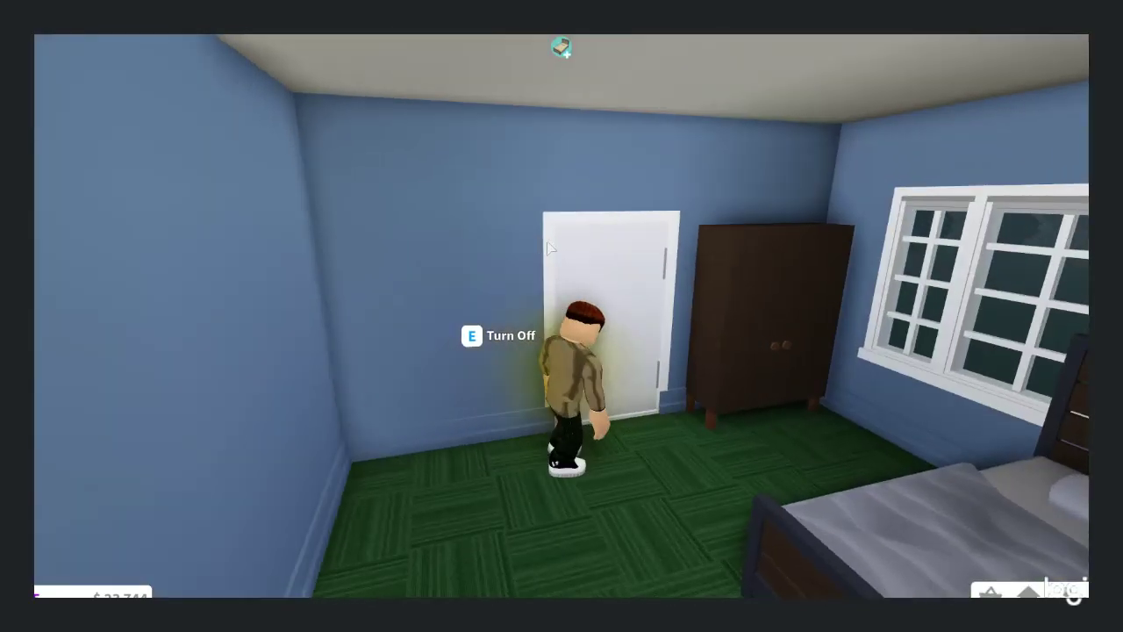
# Walk around the bedroom by its window, then out to the stair landing
pyautogui.press('w')
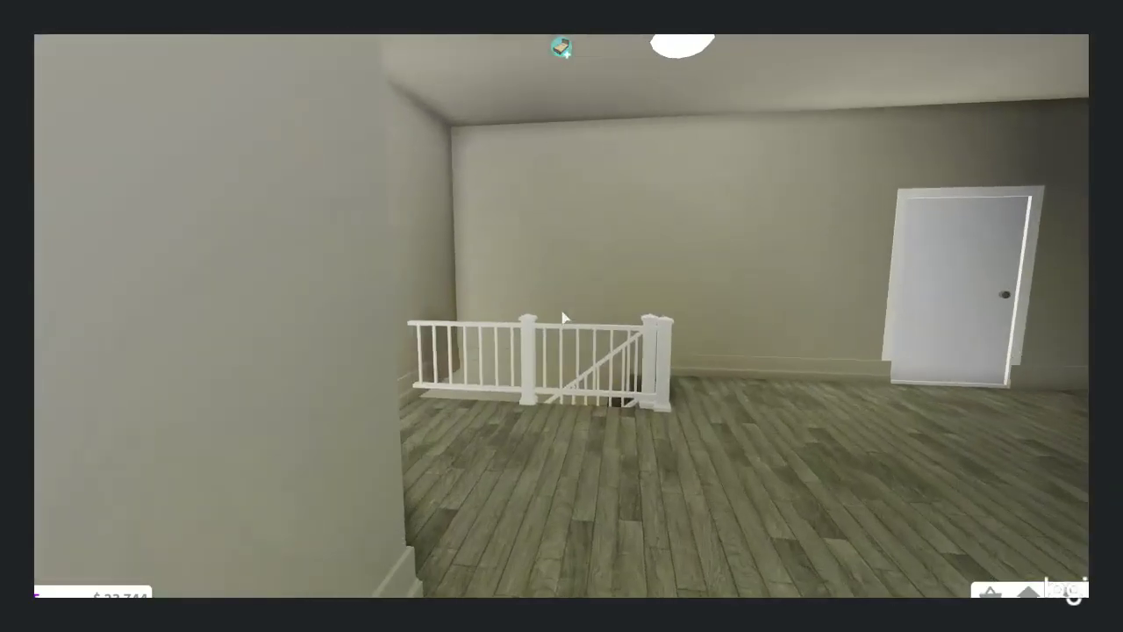
pyautogui.press('w')
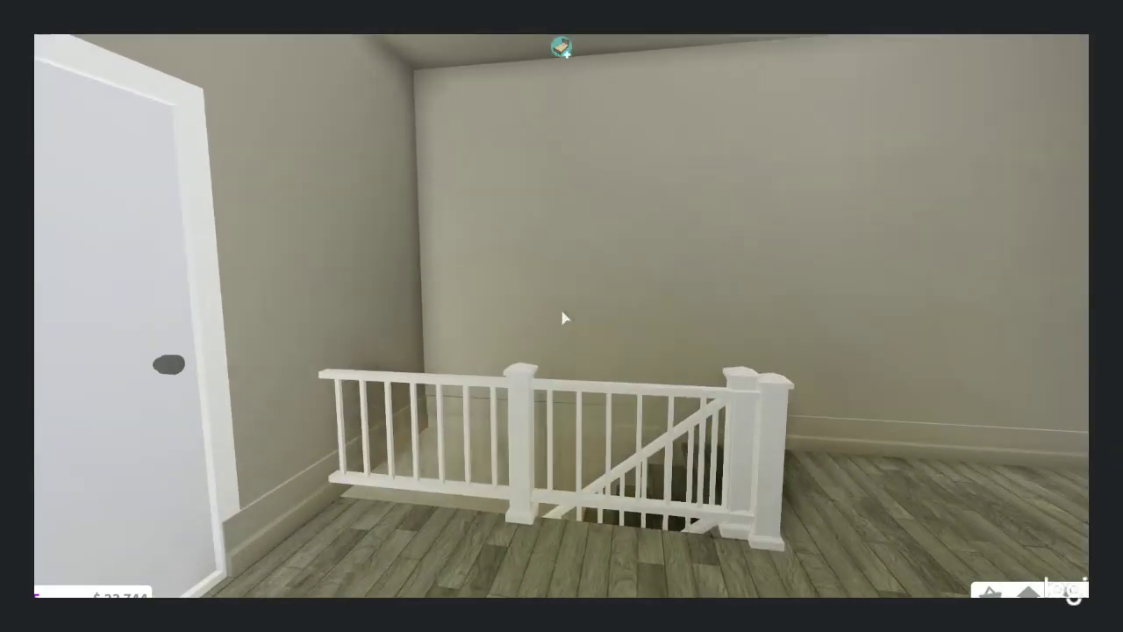
pyautogui.press('w')
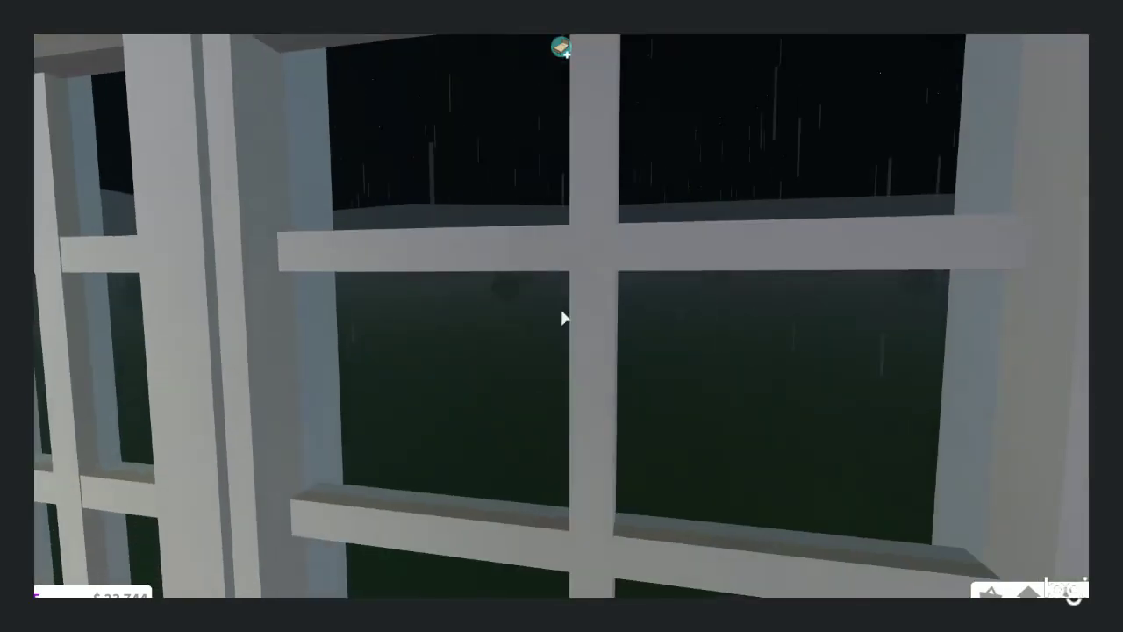
pyautogui.scroll(-5, 561, 318)
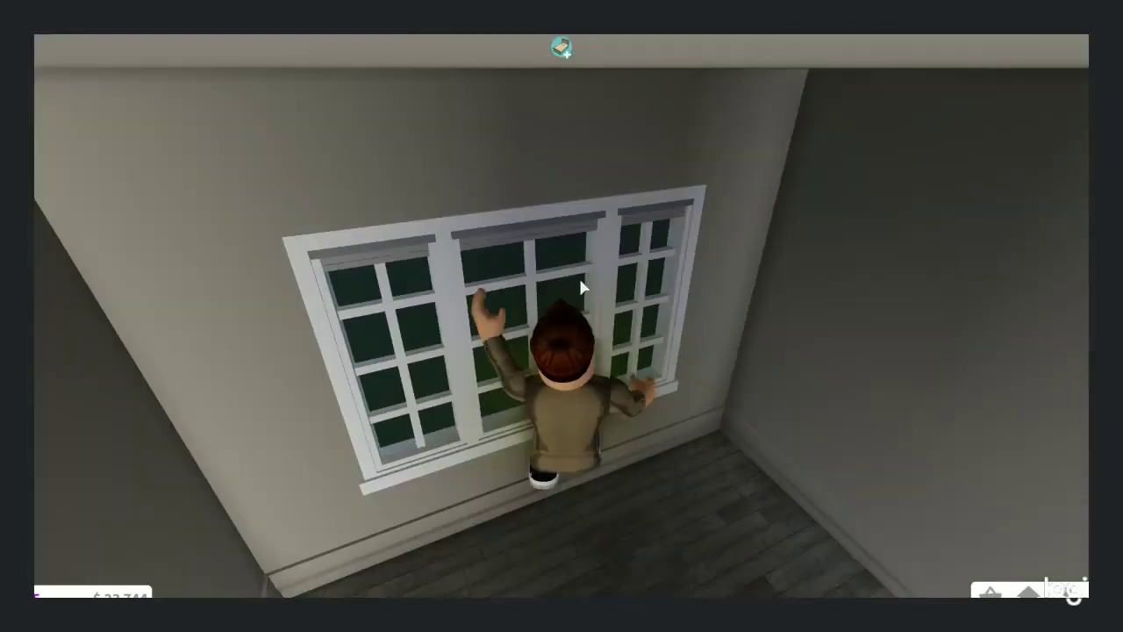
pyautogui.press('d')
pyautogui.press('w')
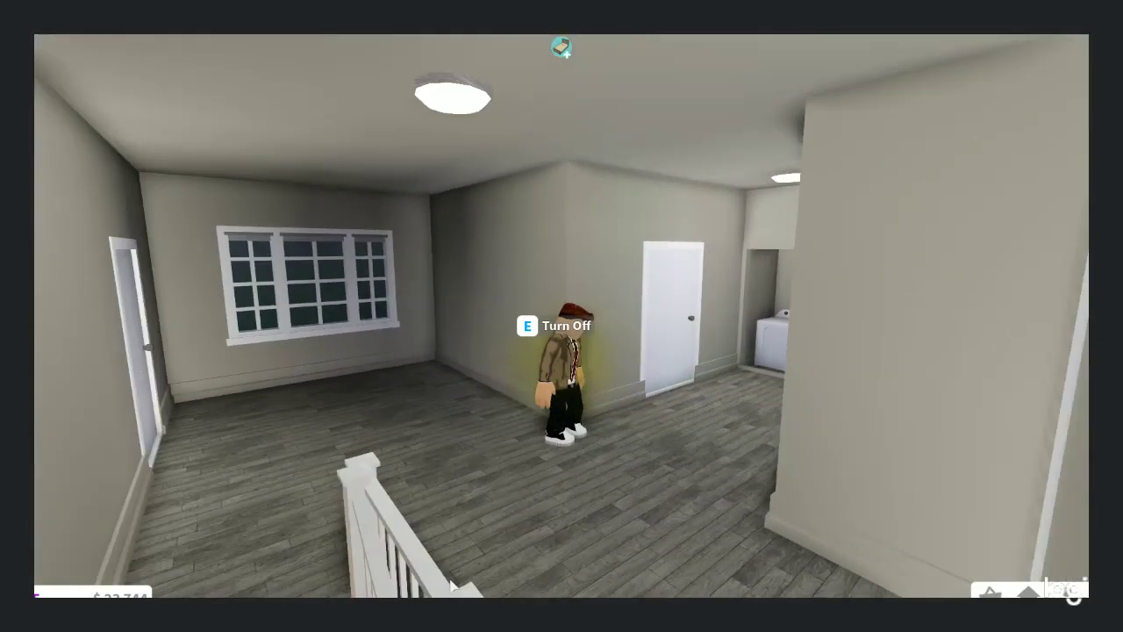
pyautogui.press('w')
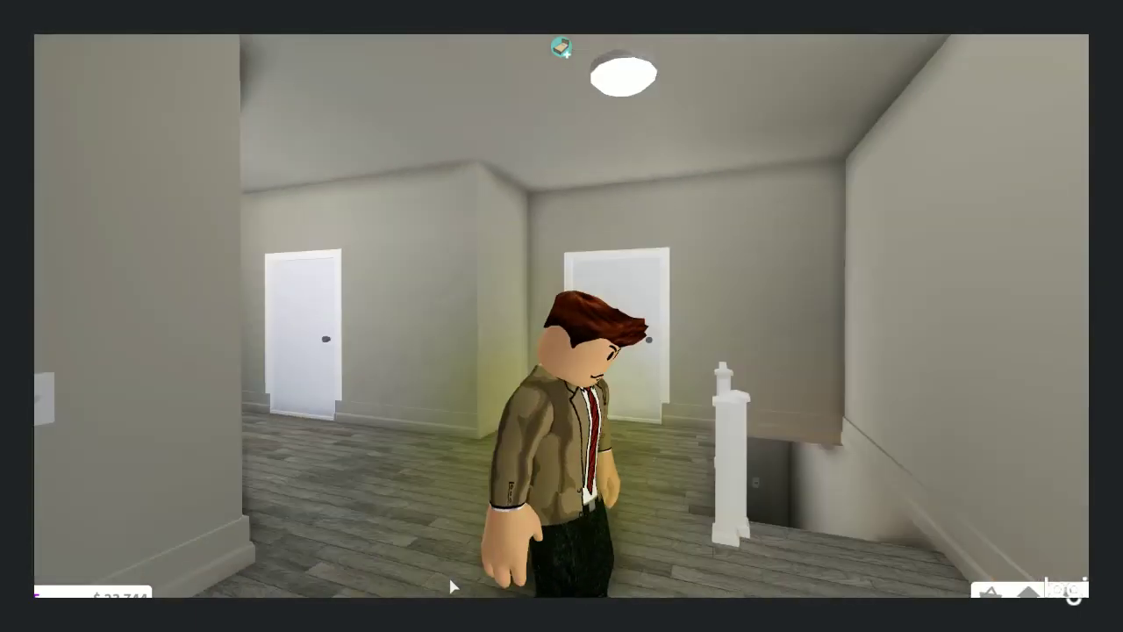
pyautogui.scroll(5, 454, 584)
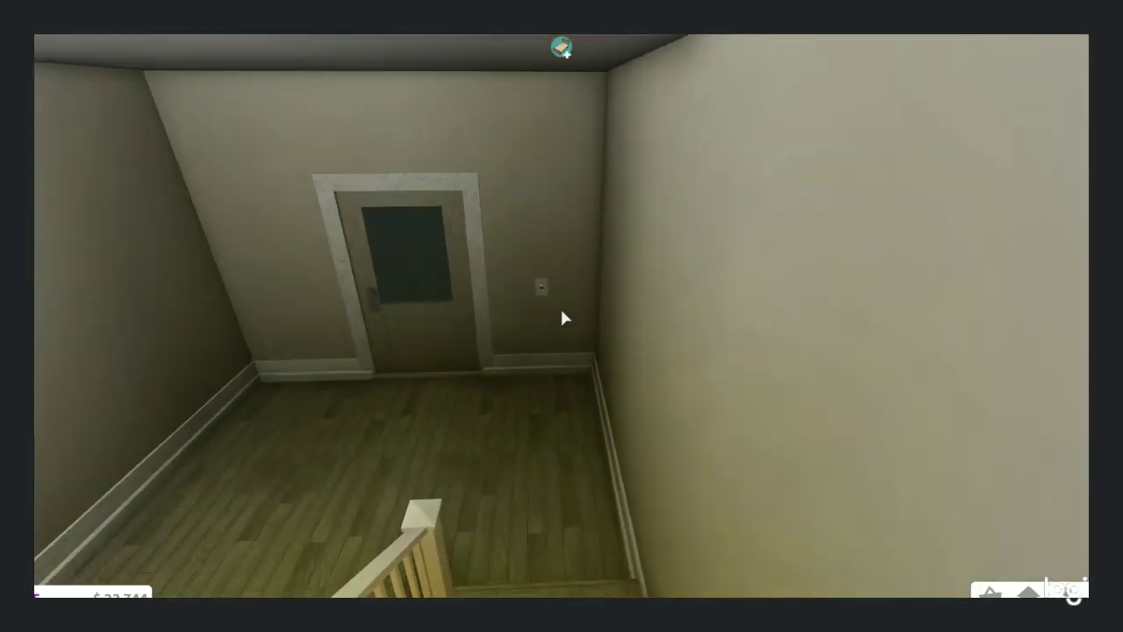
# Go down to the front door, step outside, and face the lit house from the driveway
pyautogui.press('w')
pyautogui.press('w')
pyautogui.press('e')
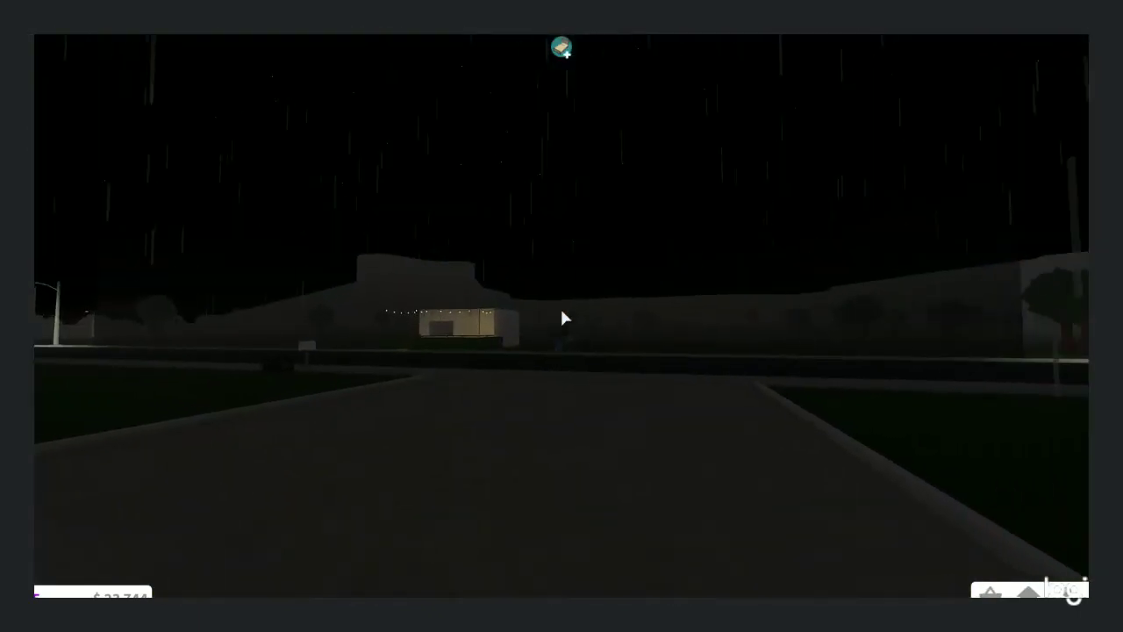
pyautogui.press('d')
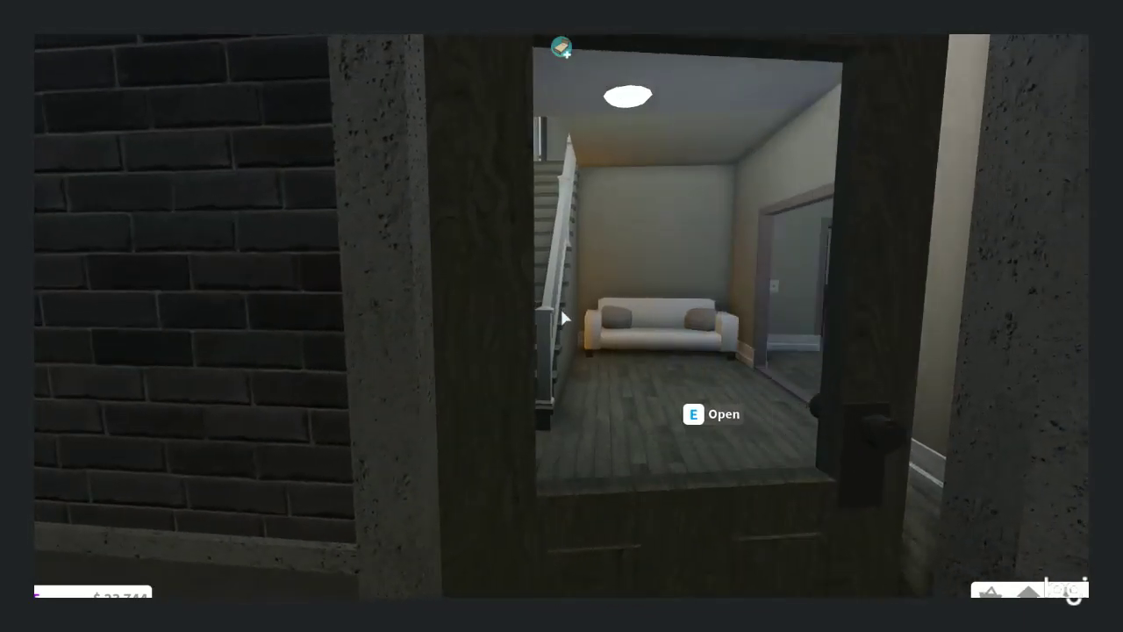
pyautogui.scroll(-10, 548, 322)
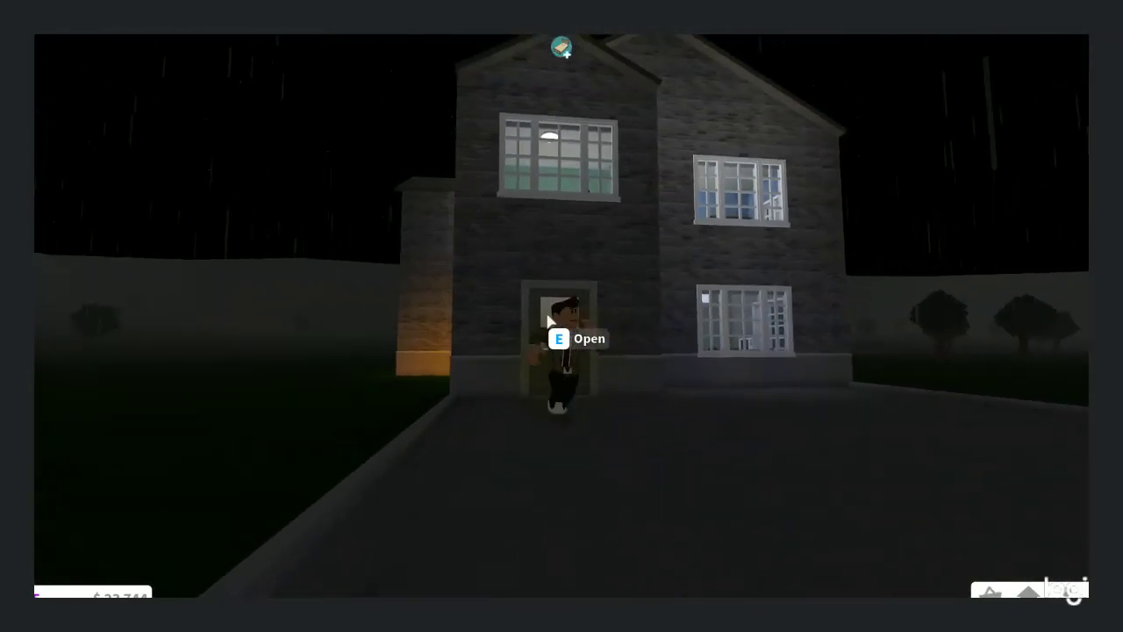
pyautogui.scroll(10, 545, 310)
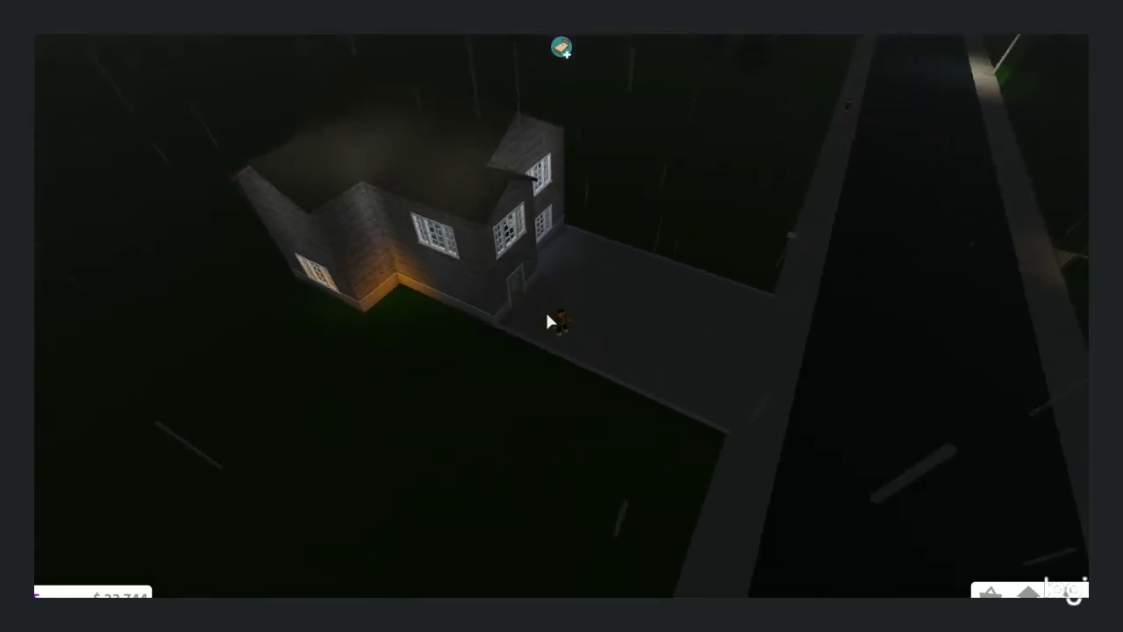